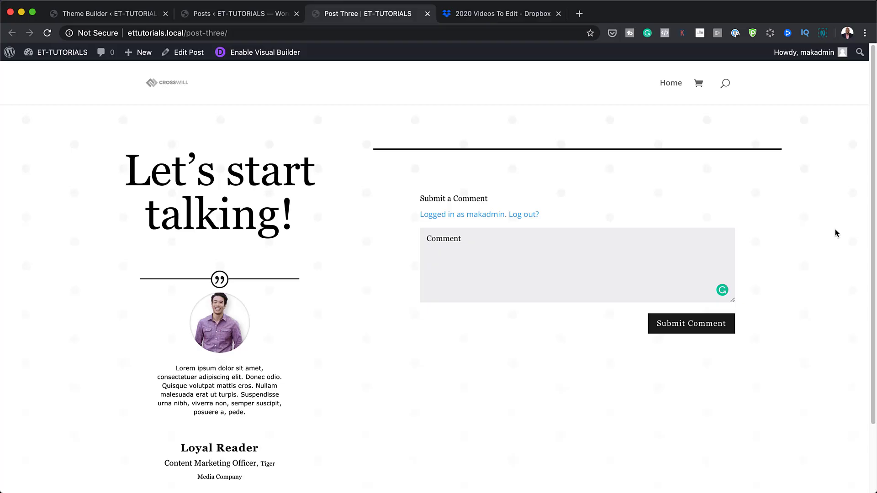
{"action": "scroll", "coordinate": [837, 233], "scroll_direction": "down", "scroll_amount": 2}
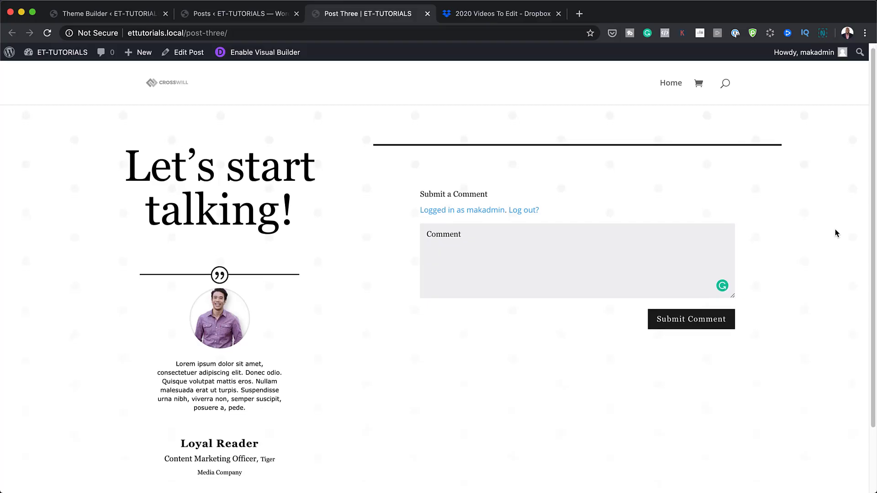
{"action": "scroll", "coordinate": [837, 233], "scroll_direction": "down", "scroll_amount": 2}
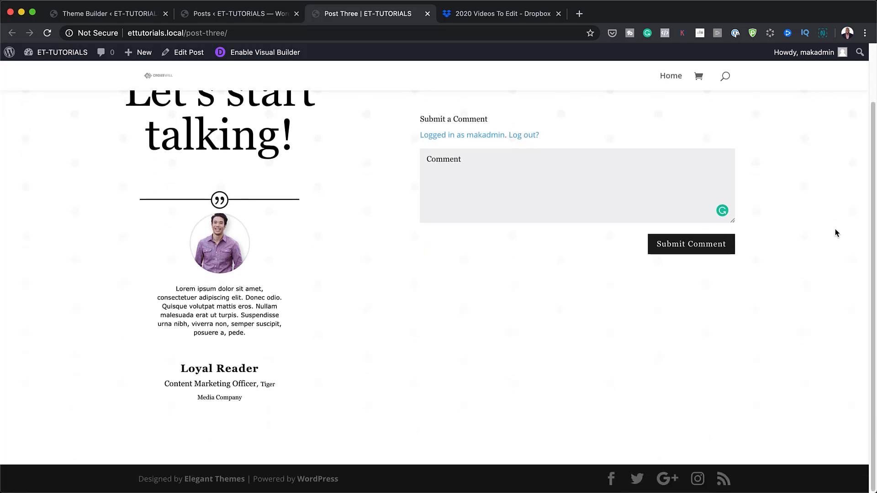
{"action": "scroll", "coordinate": [837, 233], "scroll_direction": "up", "scroll_amount": 4}
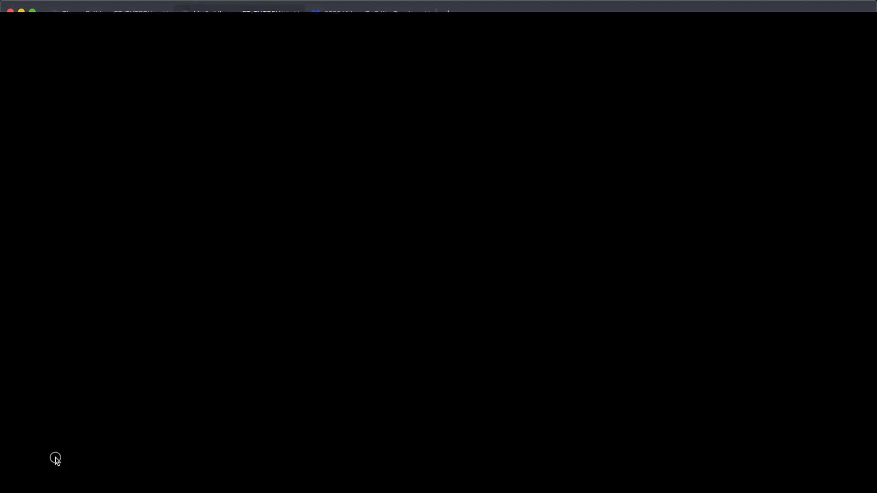
- Create a new Divi Theme Builder template assigned to All Posts
{"action": "mouse_move", "coordinate": [29, 406]}
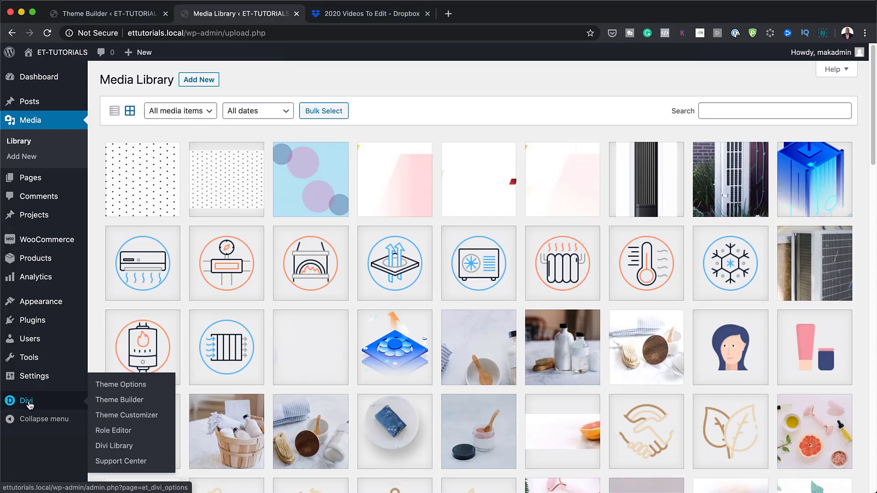
{"action": "left_click", "coordinate": [124, 400]}
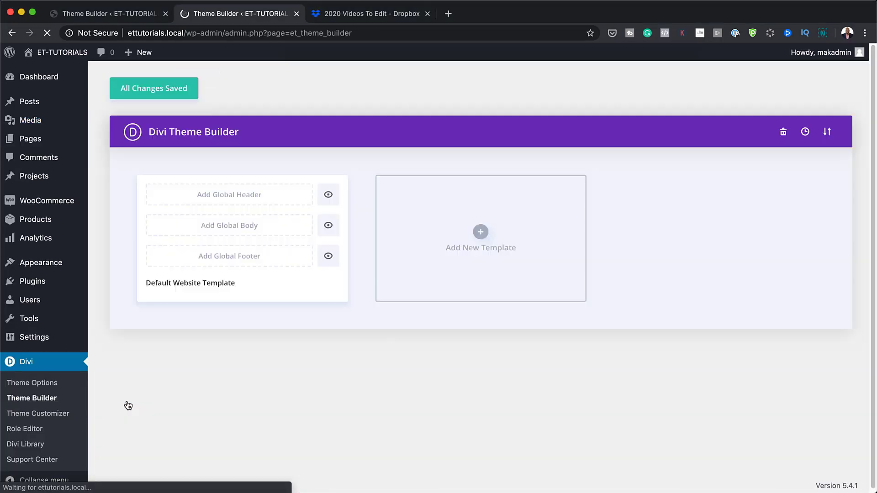
{"action": "left_click", "coordinate": [485, 235]}
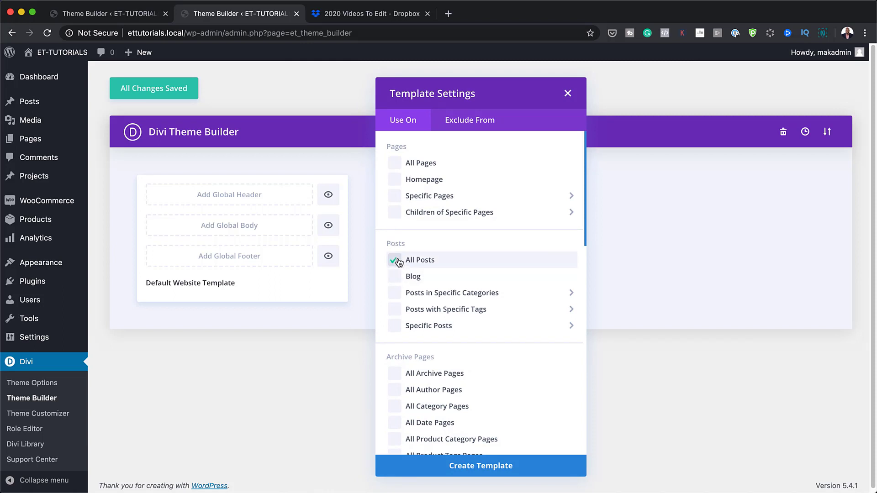
{"action": "left_click", "coordinate": [511, 466]}
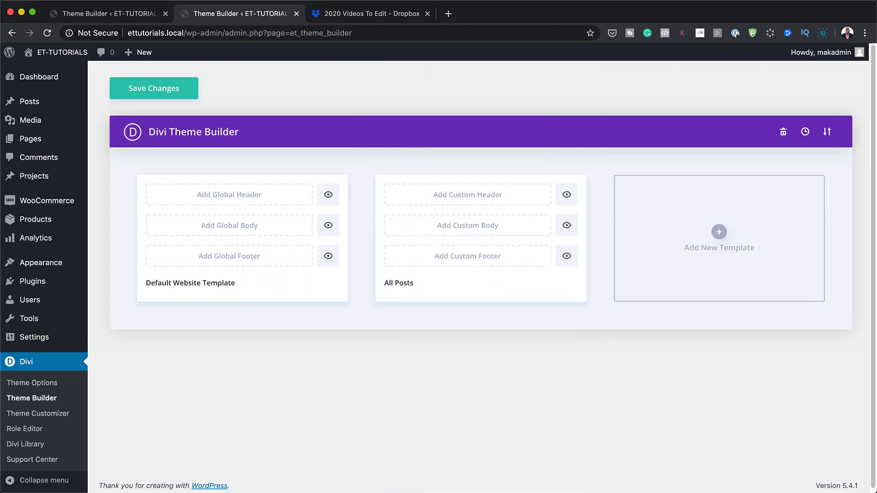
- Start building a custom body from scratch for the All Posts template, without inserting a row
{"action": "left_click", "coordinate": [495, 231]}
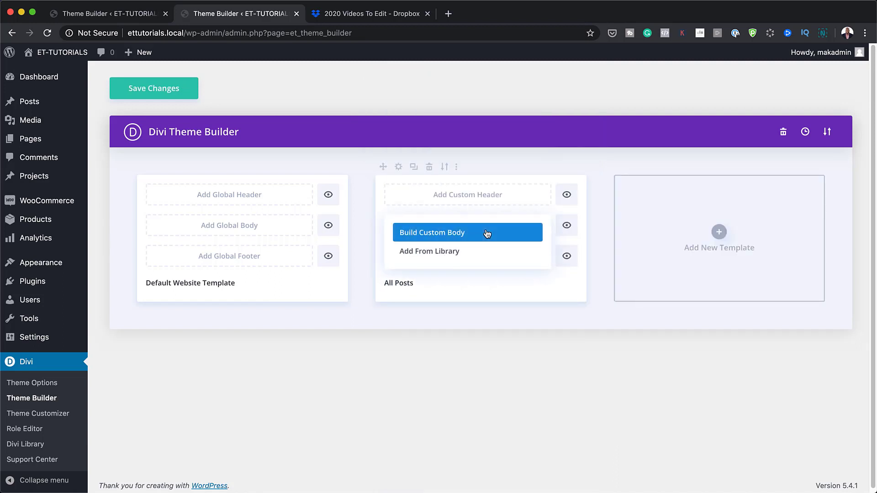
{"action": "left_click", "coordinate": [487, 233]}
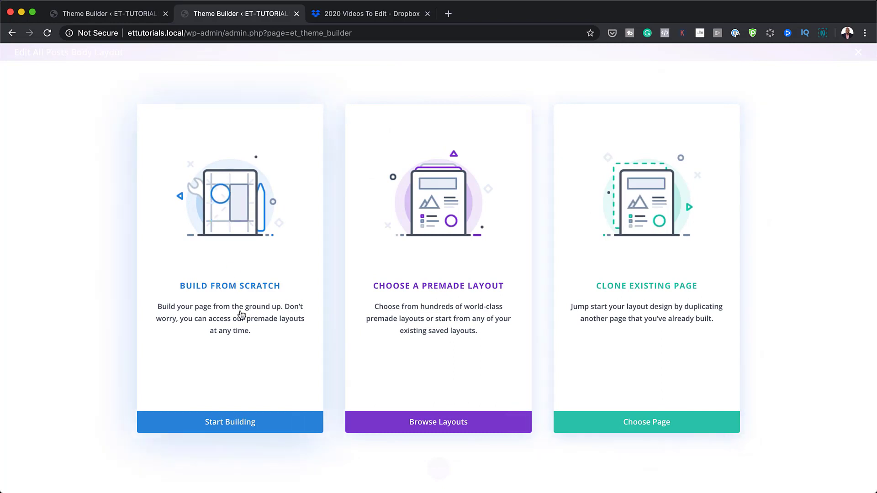
{"action": "left_click", "coordinate": [236, 424]}
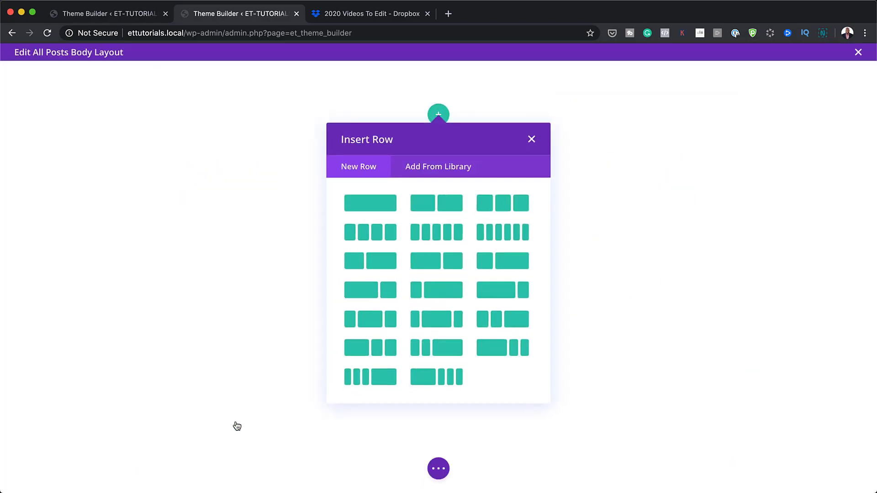
{"action": "left_click", "coordinate": [529, 140]}
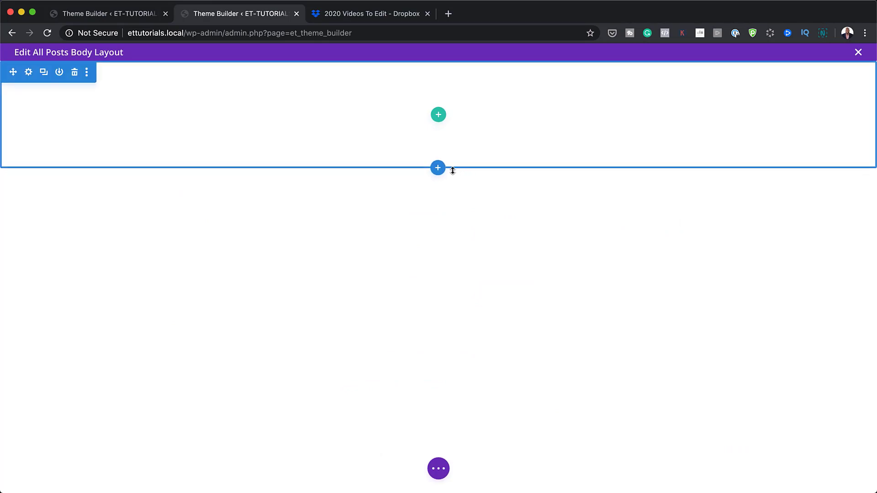
- Add a regular section below the first one and leave it without a row
{"action": "left_click", "coordinate": [438, 170]}
{"action": "left_click", "coordinate": [370, 256]}
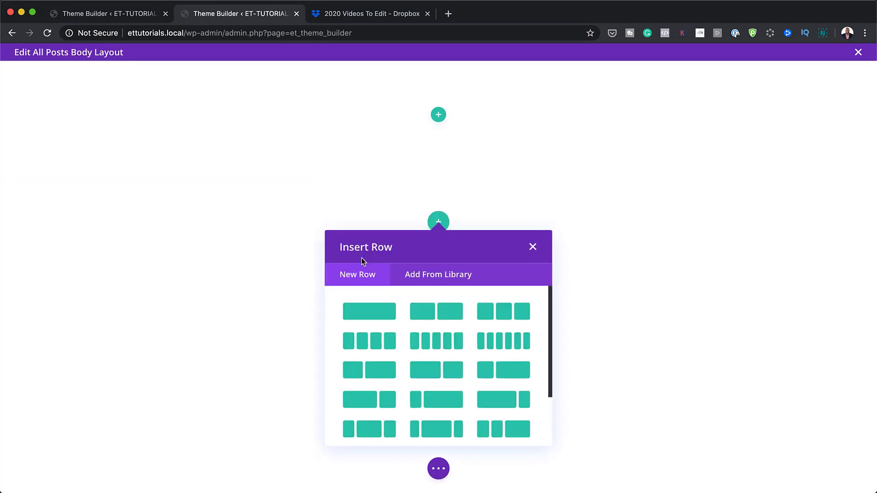
{"action": "left_click", "coordinate": [528, 246]}
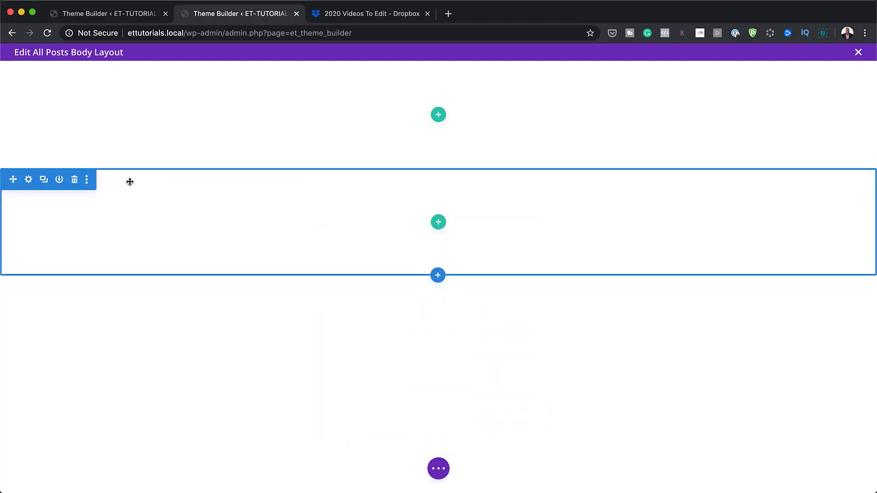
- Give the second section a gradient background and set its first color to rgba(255,255,255,0.96)
{"action": "left_click", "coordinate": [28, 182]}
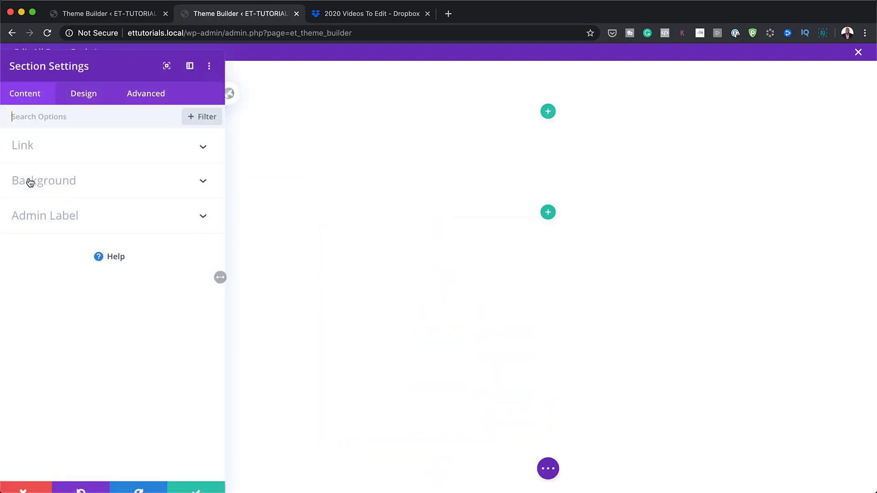
{"action": "left_click", "coordinate": [64, 186]}
{"action": "left_click", "coordinate": [89, 207]}
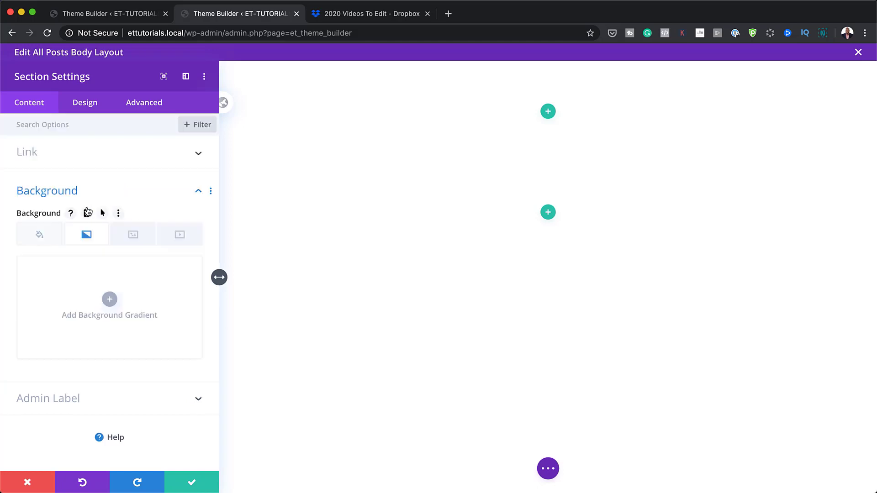
{"action": "left_click", "coordinate": [110, 300]}
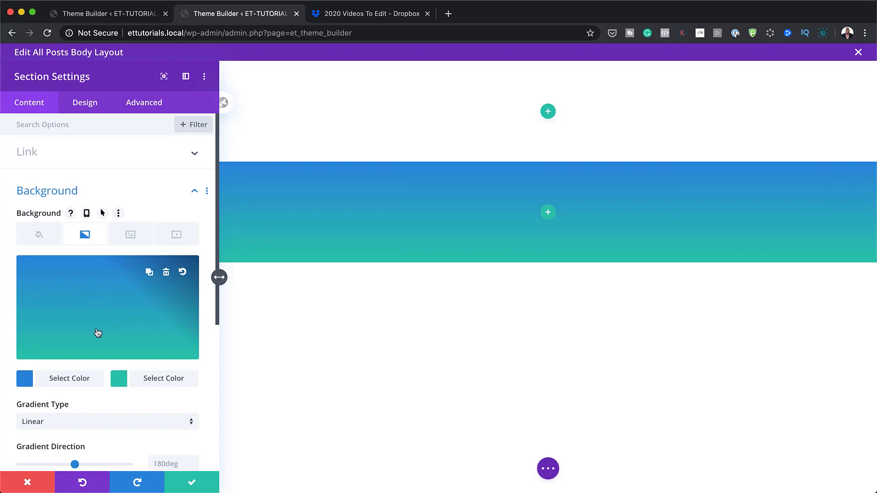
{"action": "left_click", "coordinate": [24, 379]}
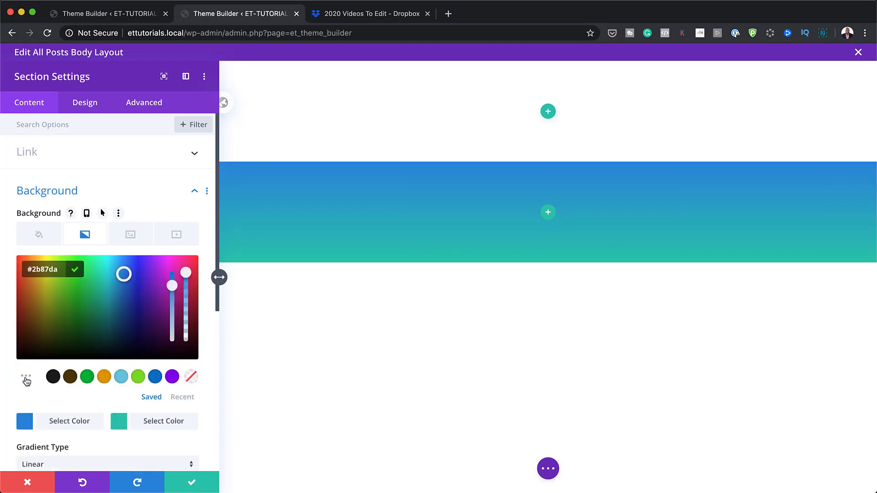
{"action": "left_click", "coordinate": [186, 278]}
{"action": "left_click_drag", "start_coordinate": [184, 290], "coordinate": [186, 293]}
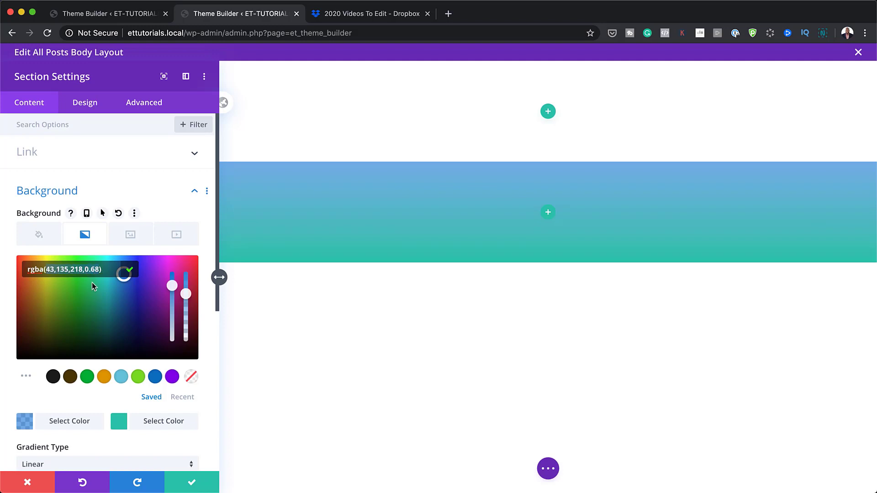
{"action": "key", "text": "super+a"}
{"action": "type", "text": "rgba(255,255,255,0.96)"}
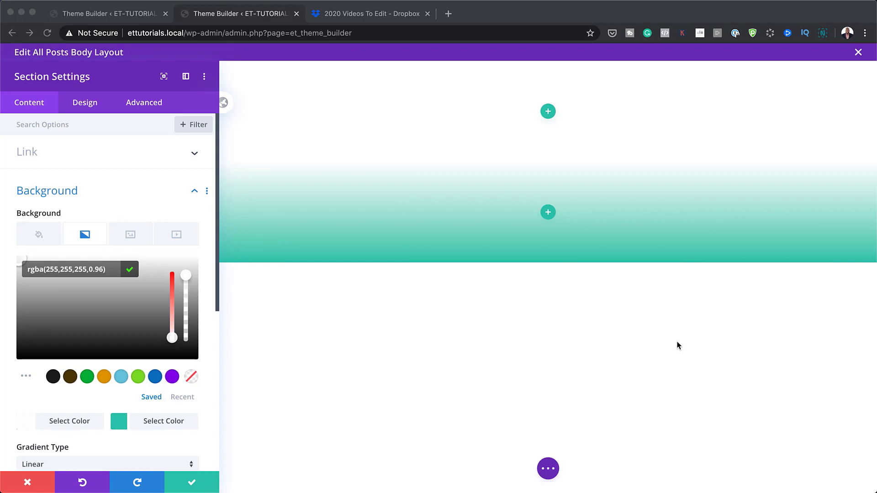
- Set the gradient's second color to #ffffff and place the gradient above the background image
{"action": "left_click", "coordinate": [117, 425]}
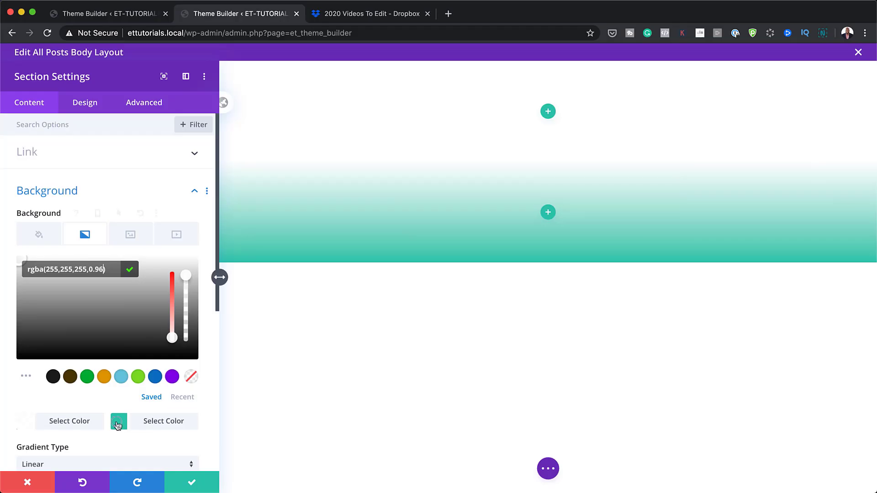
{"action": "left_click", "coordinate": [118, 424]}
{"action": "triple_click", "coordinate": [60, 266]}
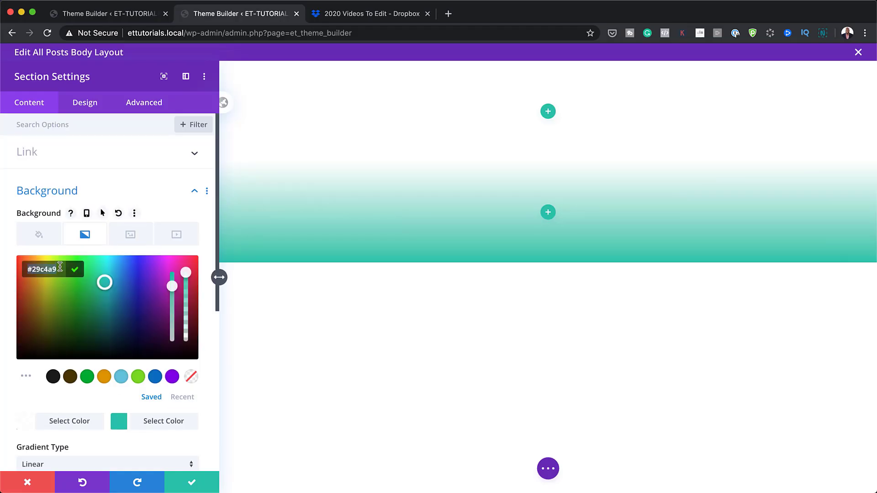
{"action": "type", "text": "#ffffff"}
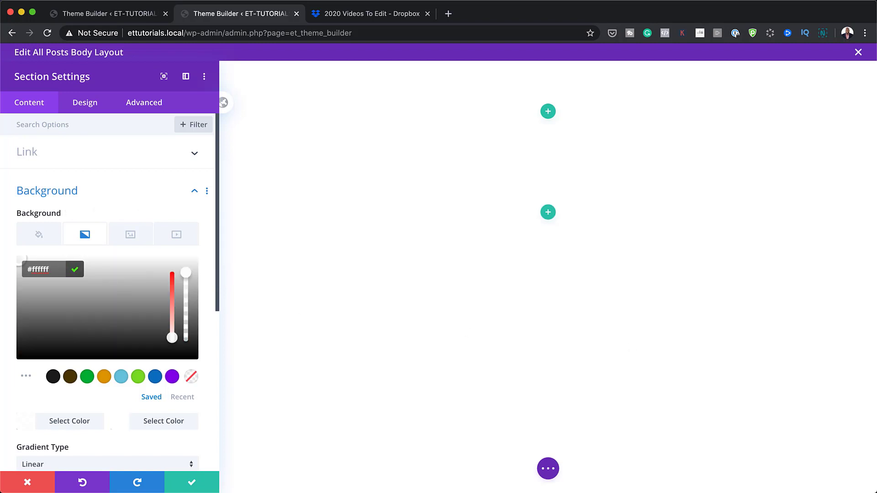
{"action": "scroll", "coordinate": [113, 424], "scroll_direction": "down", "scroll_amount": 3}
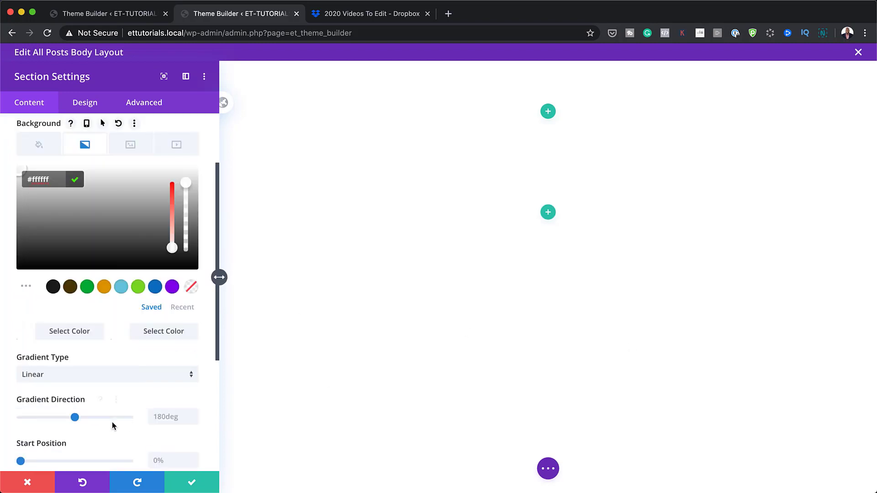
{"action": "scroll", "coordinate": [109, 425], "scroll_direction": "down", "scroll_amount": 6}
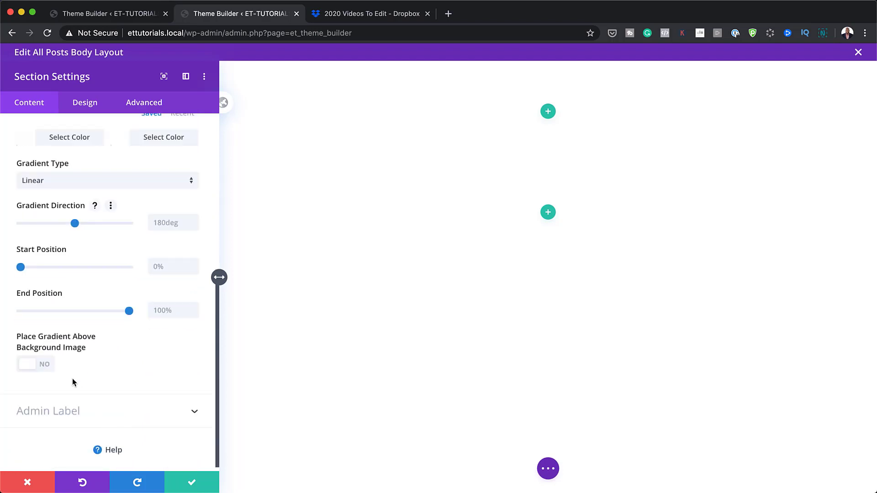
{"action": "left_click", "coordinate": [47, 365]}
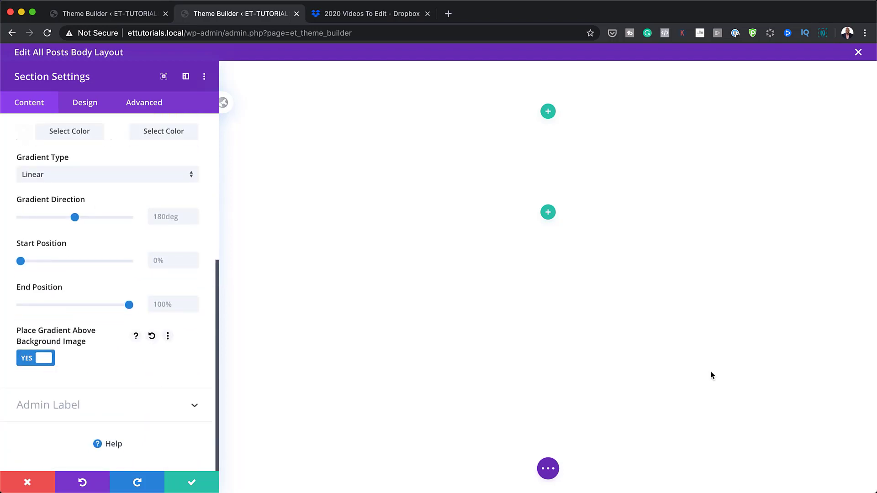
- Add divi-dots-pattern-.jpg from the media library as the section's background image
{"action": "scroll", "coordinate": [137, 336], "scroll_direction": "up", "scroll_amount": 6}
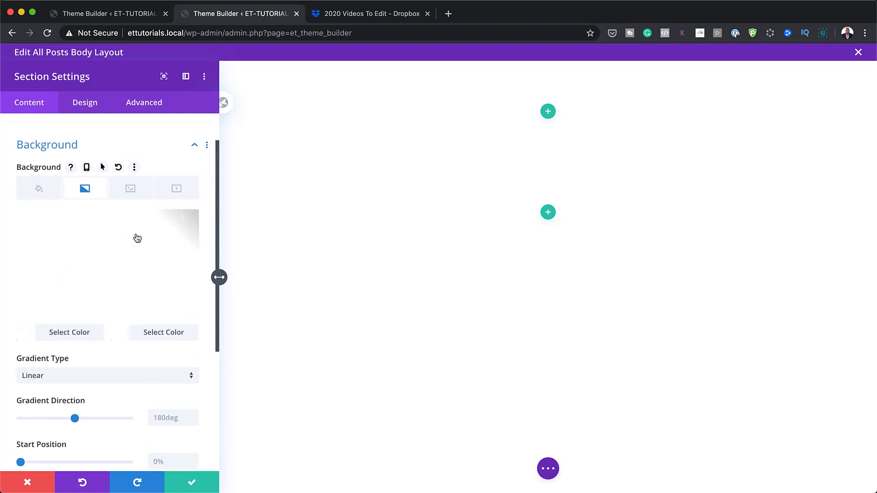
{"action": "left_click", "coordinate": [134, 194]}
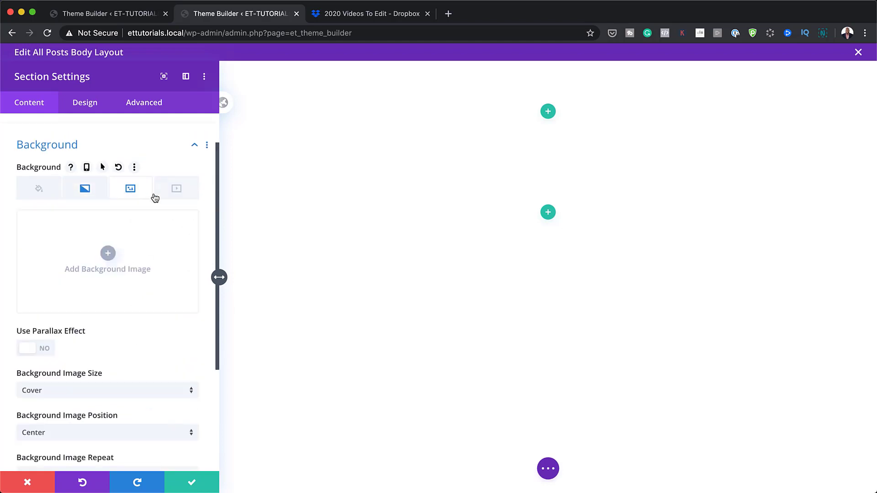
{"action": "left_click", "coordinate": [108, 254]}
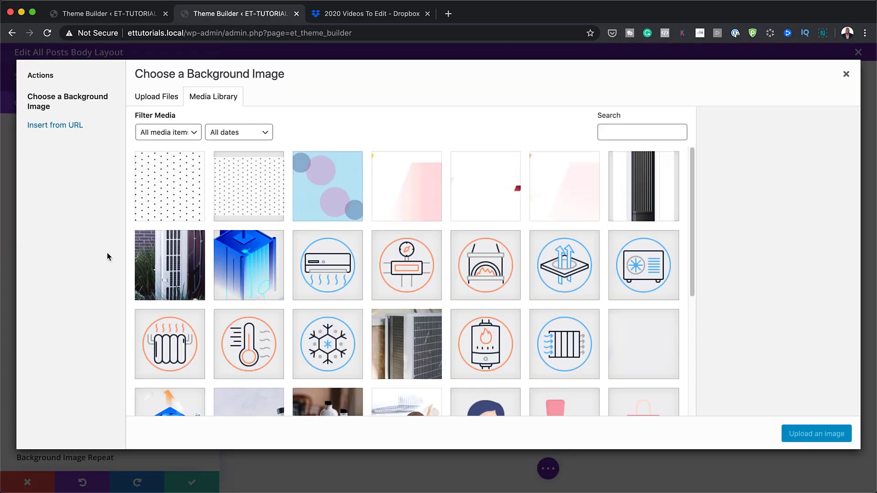
{"action": "left_click", "coordinate": [176, 184]}
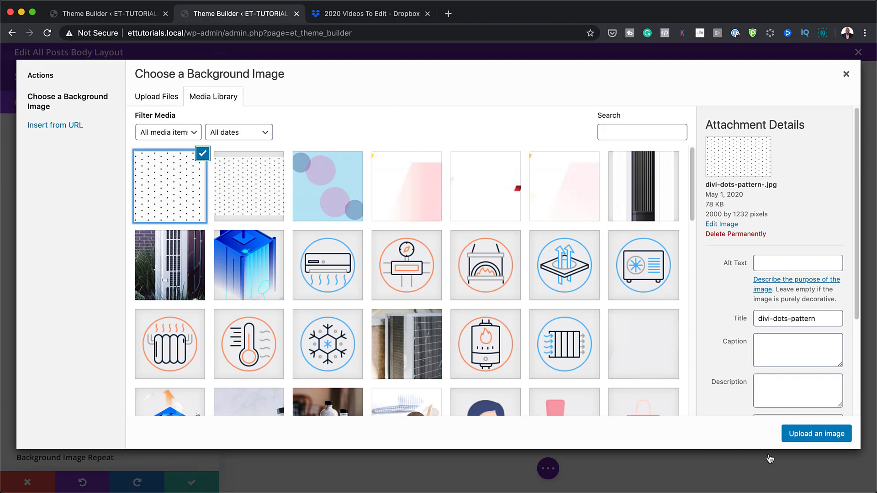
{"action": "left_click", "coordinate": [817, 437]}
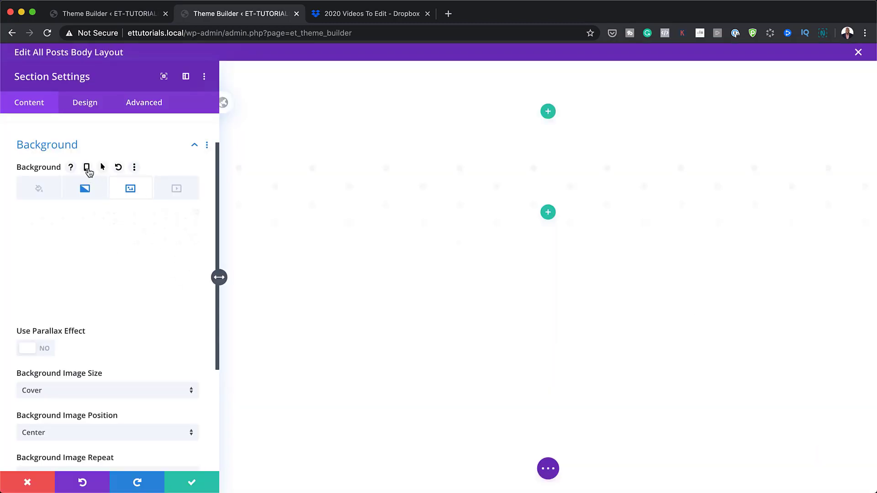
- Enable responsive backgrounds for the section and use divi-dots-pattern-2.jpg as the phone background image
{"action": "left_click", "coordinate": [87, 167]}
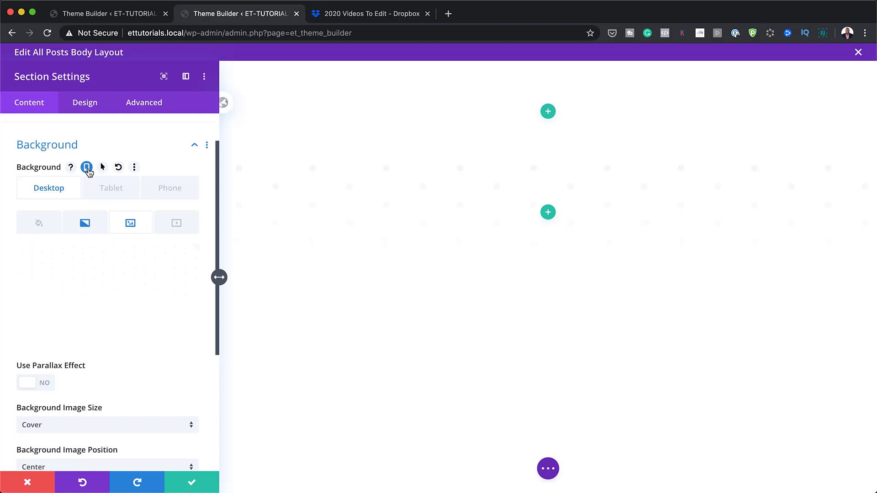
{"action": "left_click", "coordinate": [169, 191]}
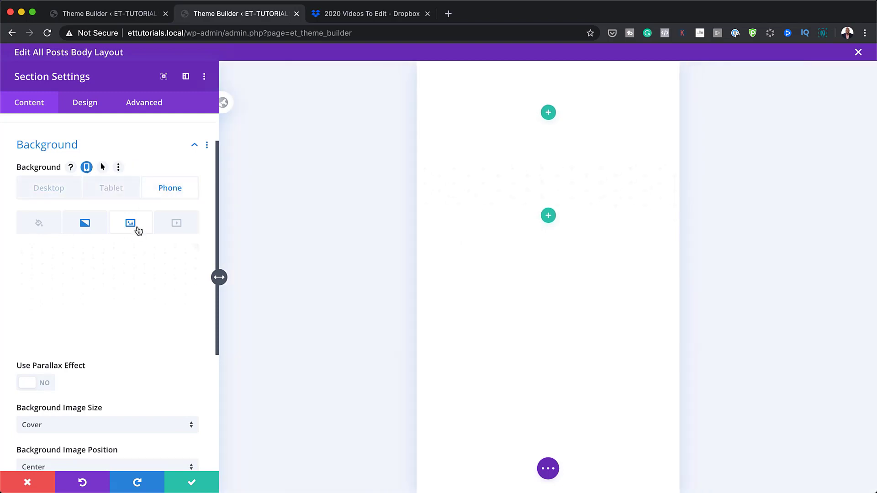
{"action": "left_click", "coordinate": [123, 276]}
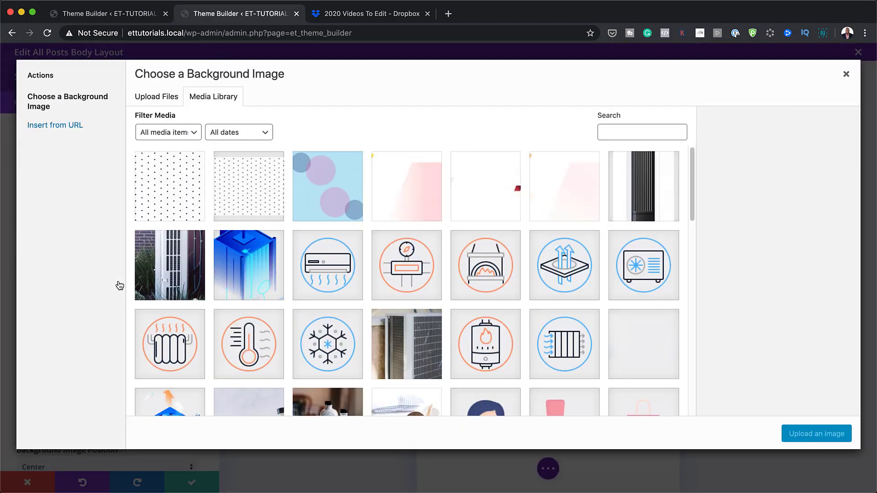
{"action": "left_click", "coordinate": [252, 197]}
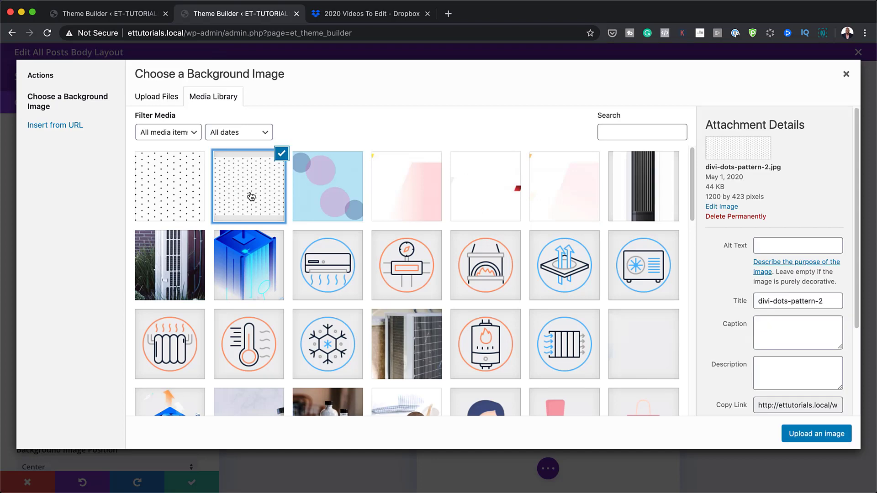
{"action": "left_click", "coordinate": [812, 438]}
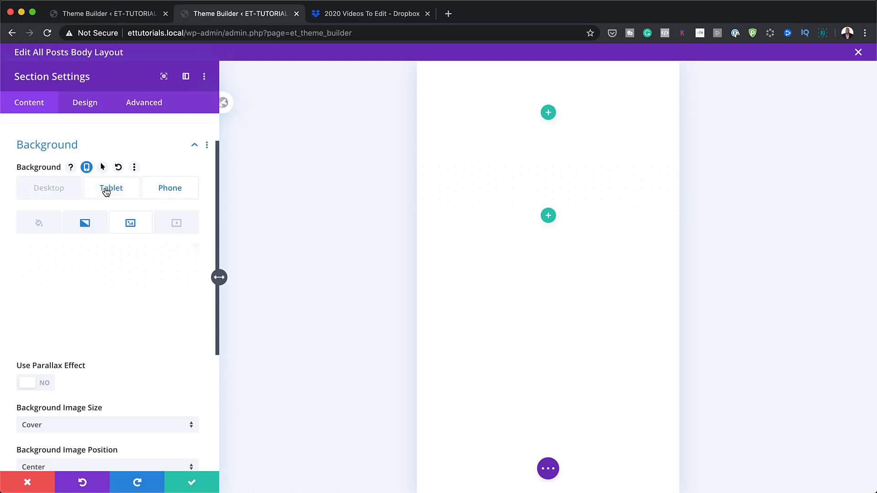
- Return the section's background settings to the desktop view, save them, and insert a six-column row in the dot-patterned section
{"action": "left_click", "coordinate": [56, 194]}
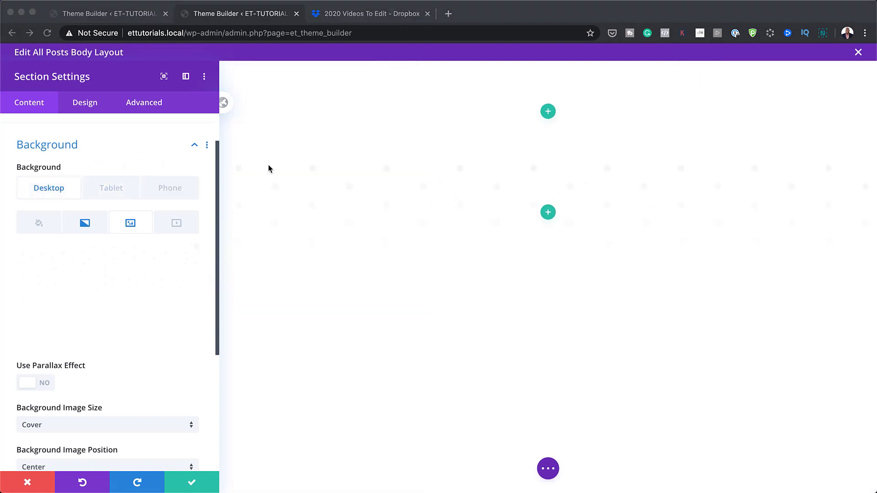
{"action": "left_click", "coordinate": [197, 484]}
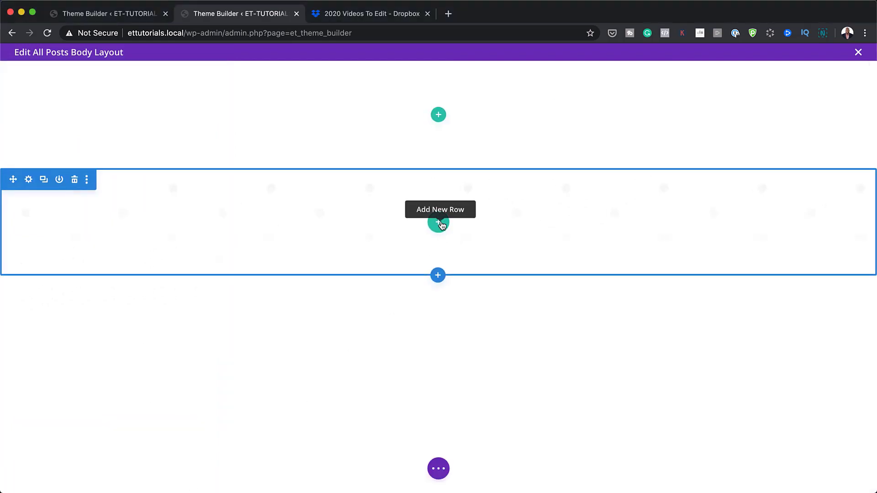
{"action": "left_click", "coordinate": [440, 224]}
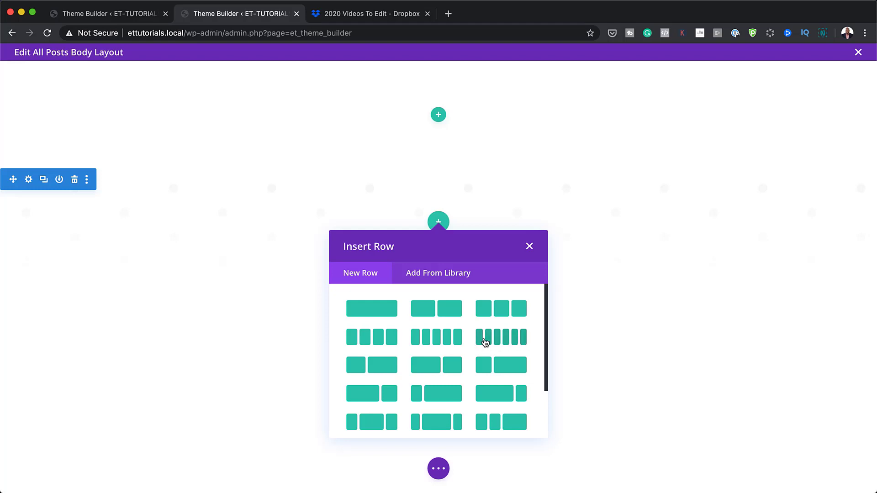
{"action": "left_click", "coordinate": [491, 341]}
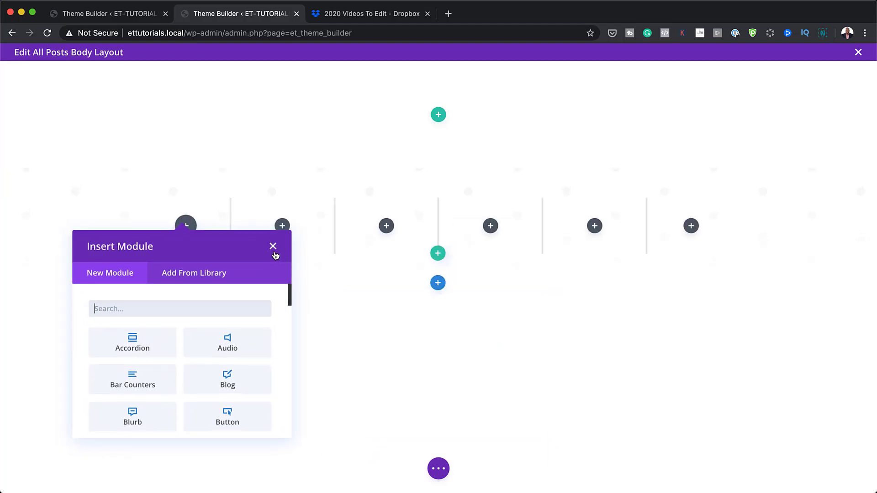
{"action": "left_click", "coordinate": [273, 247]}
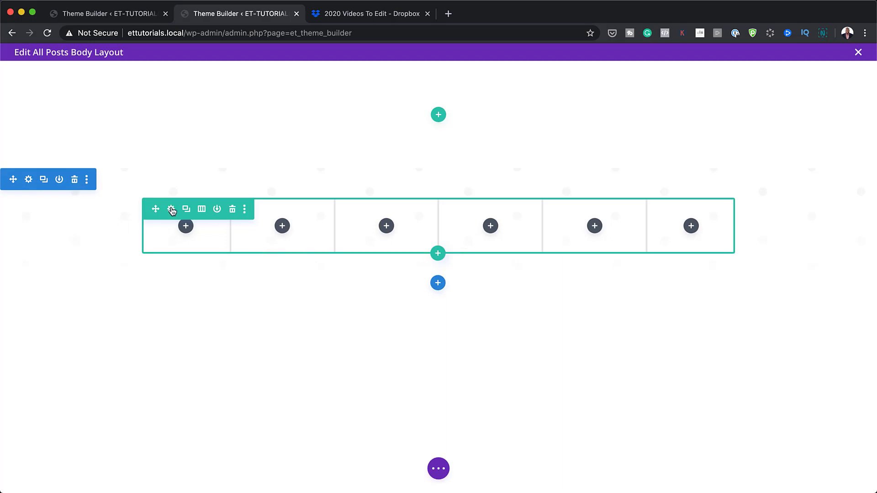
- Enable a custom gutter width of 2 for the six-column row and set its max width to 100%
{"action": "left_click", "coordinate": [172, 210]}
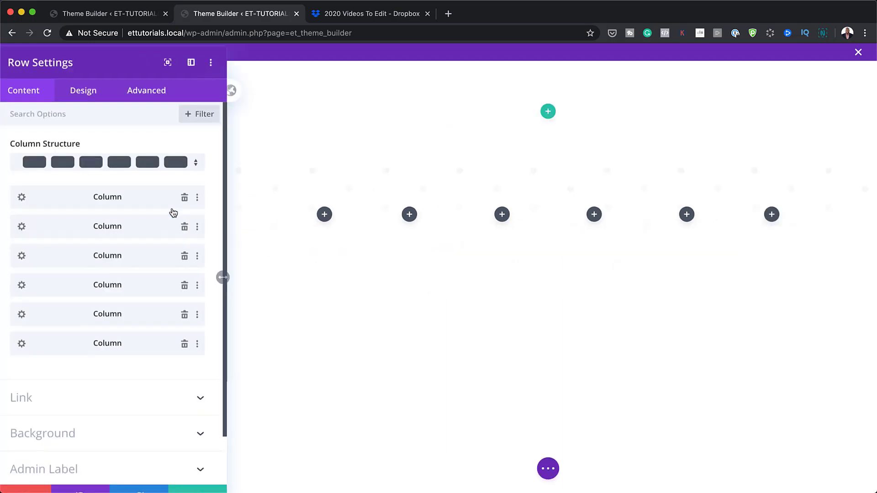
{"action": "left_click", "coordinate": [97, 111]}
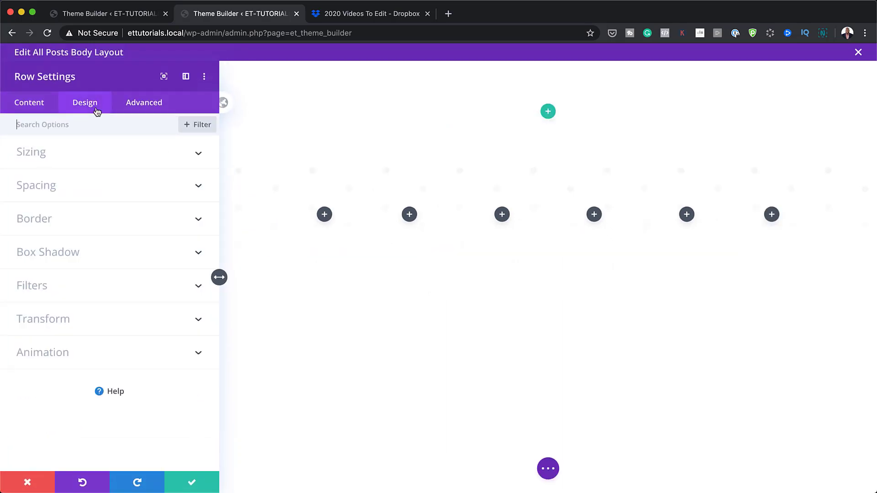
{"action": "left_click", "coordinate": [64, 153]}
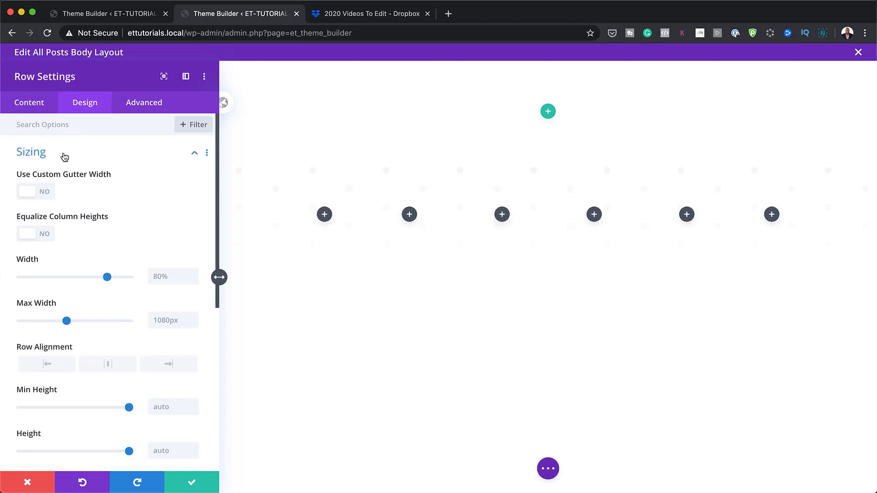
{"action": "left_click", "coordinate": [47, 195]}
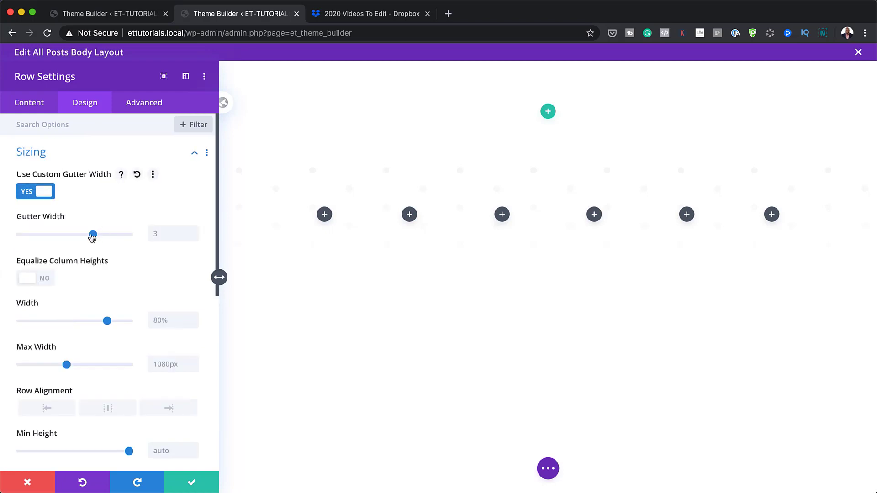
{"action": "left_click_drag", "start_coordinate": [93, 234], "coordinate": [72, 238]}
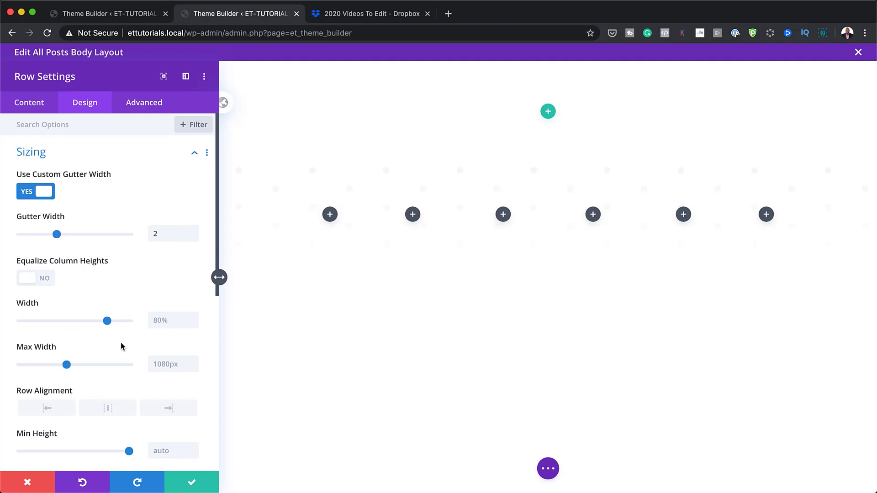
{"action": "scroll", "coordinate": [123, 345], "scroll_direction": "down", "scroll_amount": 1}
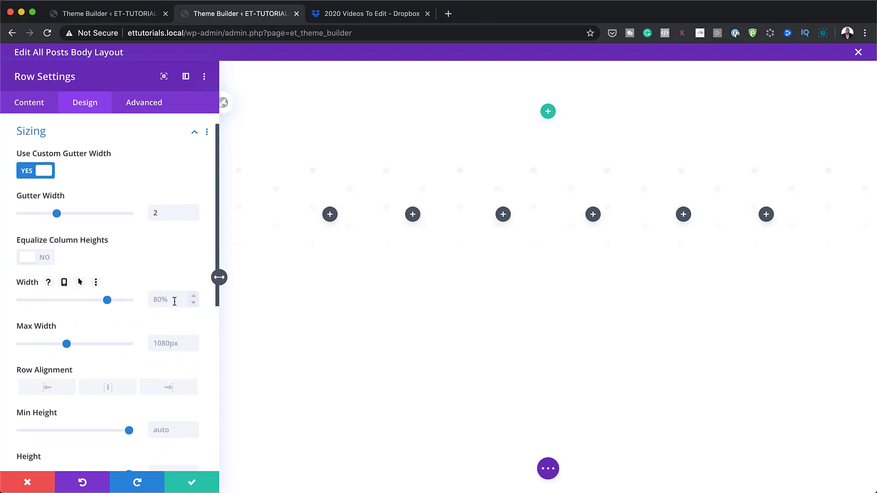
{"action": "left_click", "coordinate": [161, 343]}
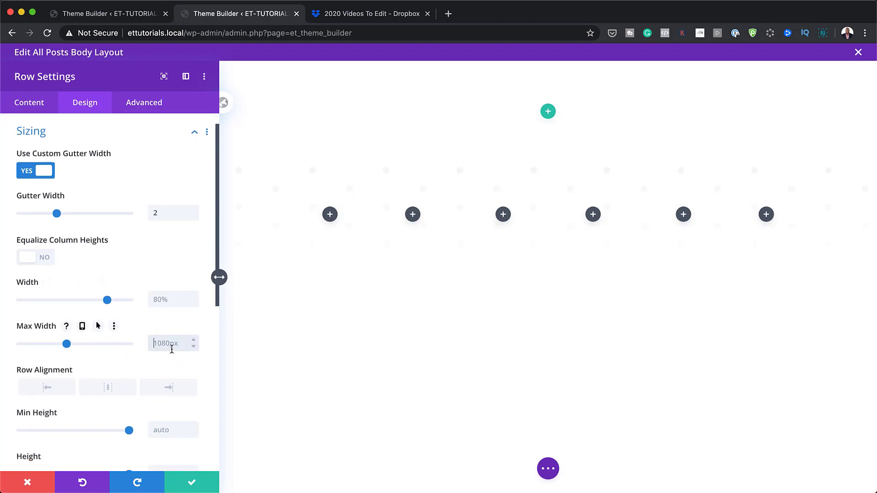
{"action": "type", "text": "100%"}
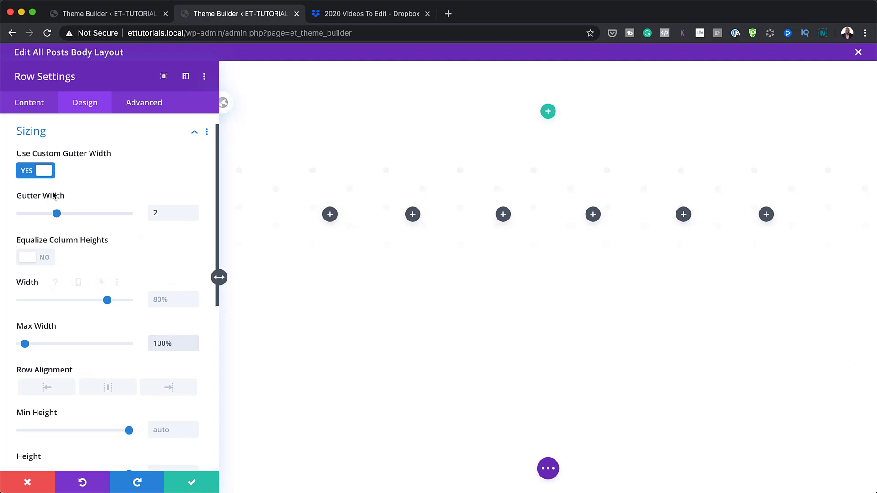
- Give the row's second column a 3px top border in #1e1e1e and save the column and row settings
{"action": "left_click", "coordinate": [30, 106]}
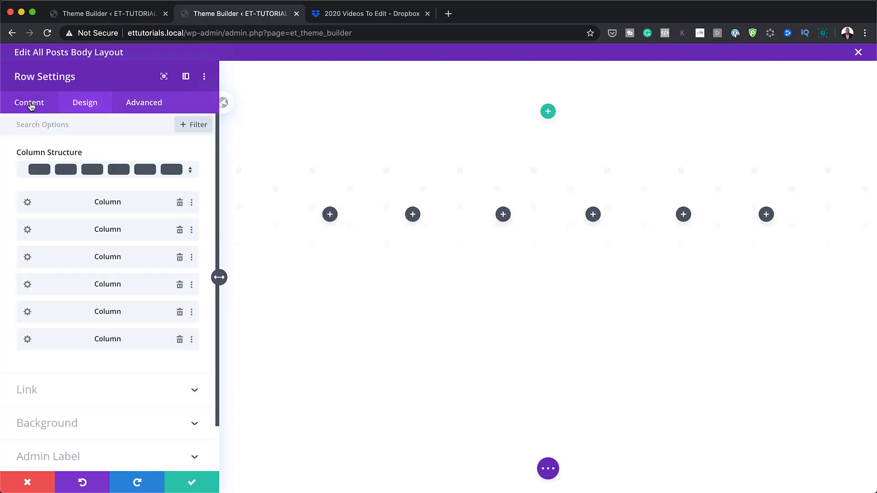
{"action": "left_click", "coordinate": [27, 230]}
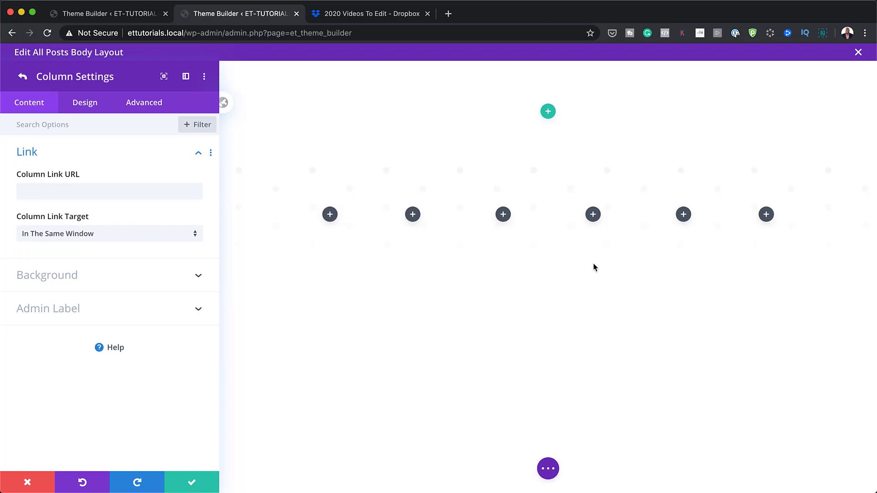
{"action": "left_click", "coordinate": [84, 104]}
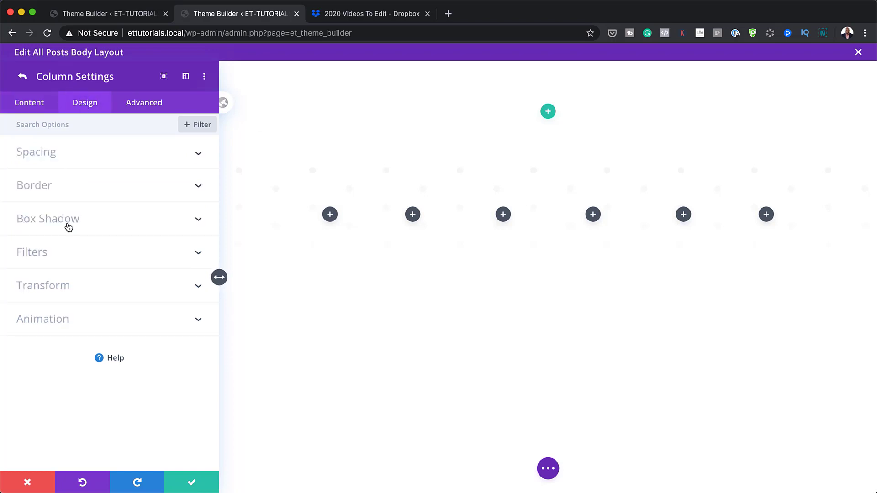
{"action": "left_click", "coordinate": [43, 184]}
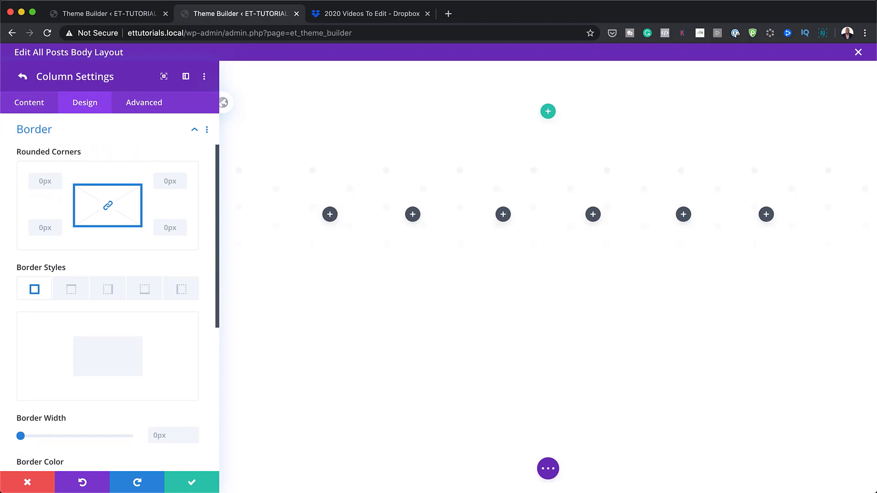
{"action": "left_click", "coordinate": [73, 292]}
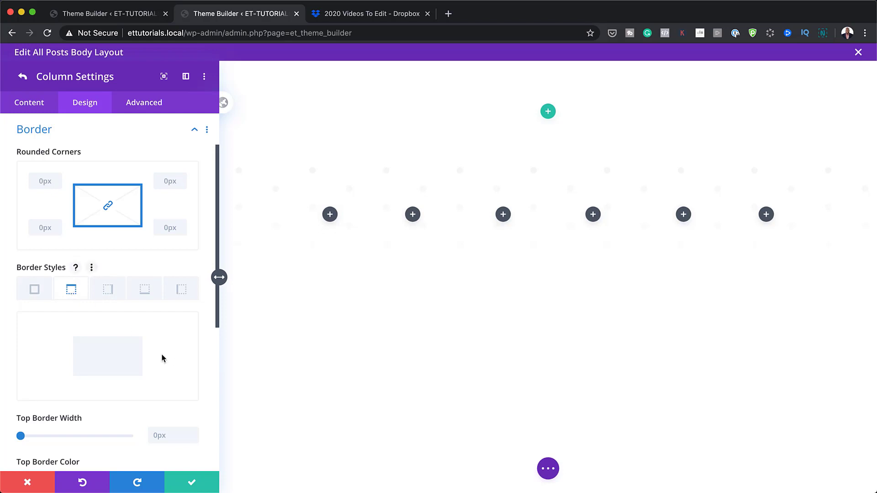
{"action": "scroll", "coordinate": [162, 359], "scroll_direction": "down", "scroll_amount": 1}
{"action": "scroll", "coordinate": [162, 358], "scroll_direction": "down", "scroll_amount": 2}
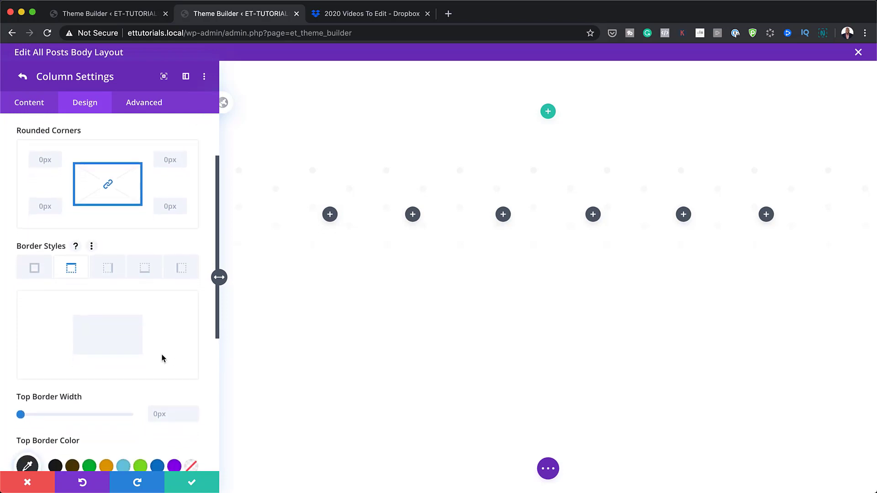
{"action": "left_click", "coordinate": [181, 412]}
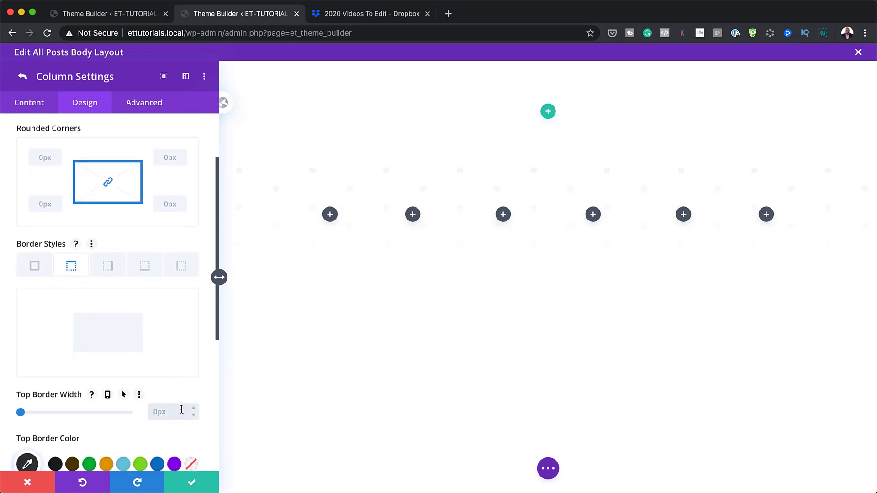
{"action": "type", "text": "3"}
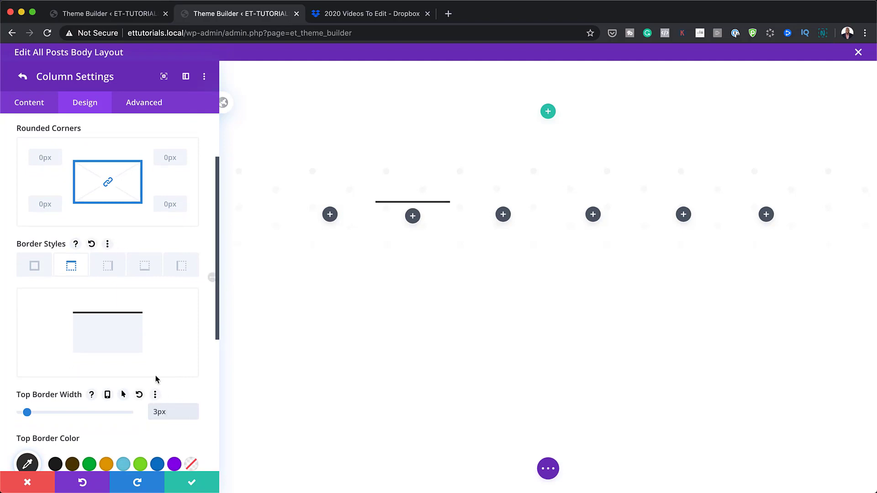
{"action": "scroll", "coordinate": [118, 386], "scroll_direction": "down", "scroll_amount": 5}
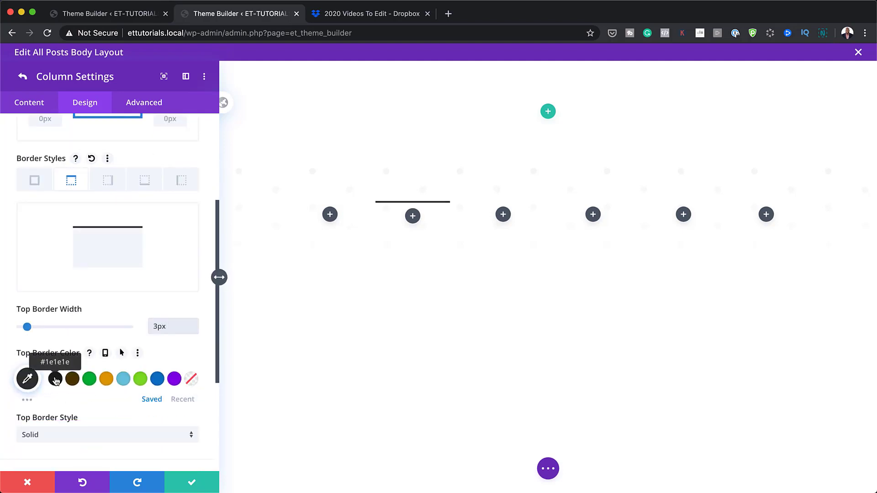
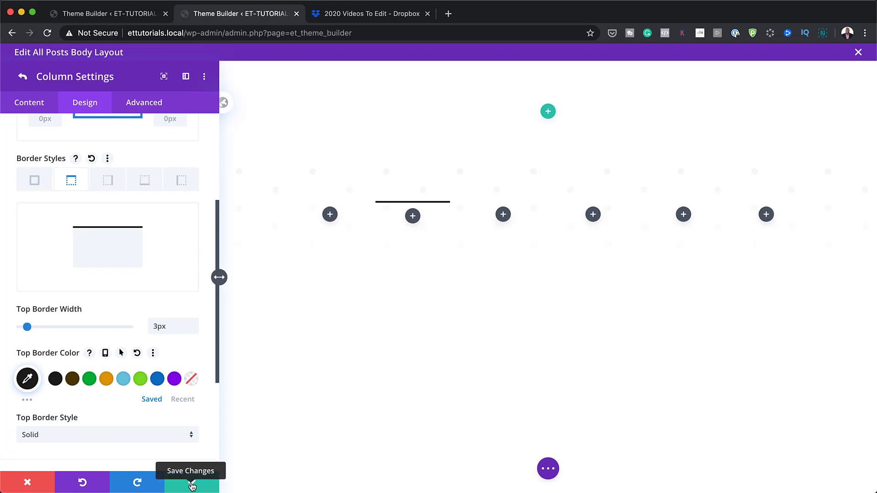
{"action": "left_click", "coordinate": [192, 486]}
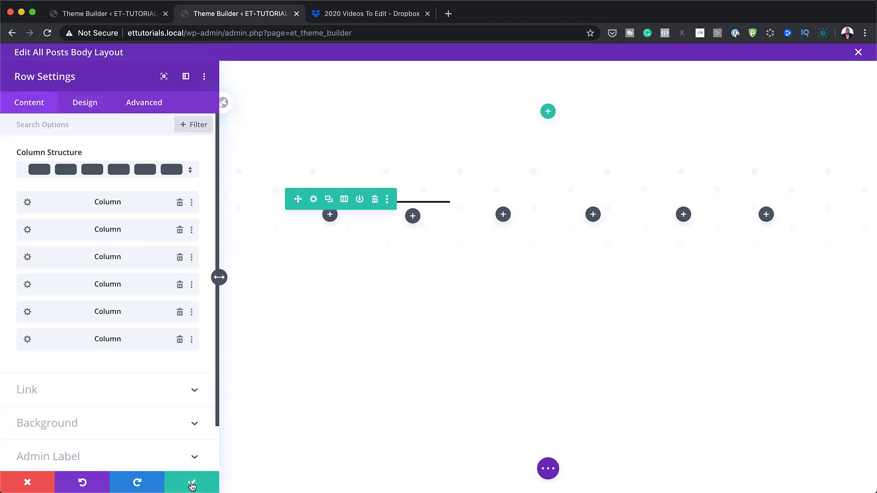
{"action": "left_click", "coordinate": [192, 487]}
- Add a Text module to the row's first column reading "Let's start talking!" and format it as Heading 3
{"action": "left_click", "coordinate": [145, 227]}
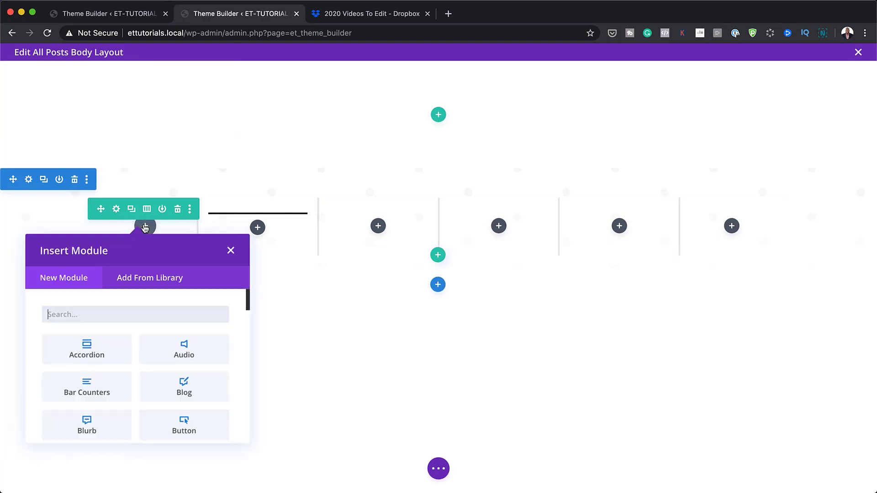
{"action": "type", "text": "text"}
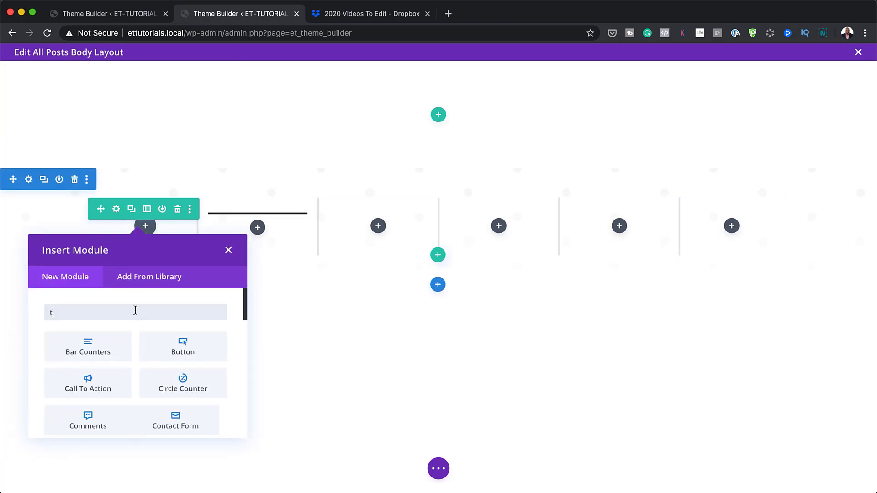
{"action": "left_click", "coordinate": [91, 346]}
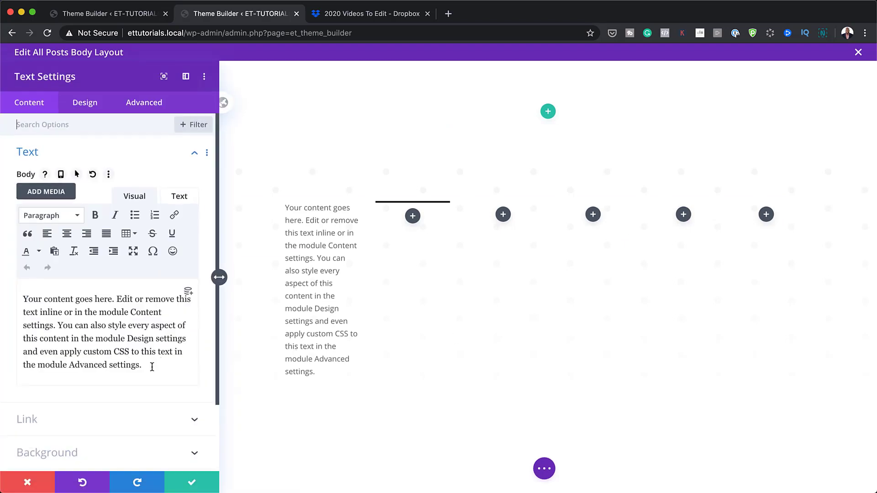
{"action": "left_click_drag", "start_coordinate": [151, 367], "coordinate": [14, 297]}
{"action": "type", "text": "Let's start talking!"}
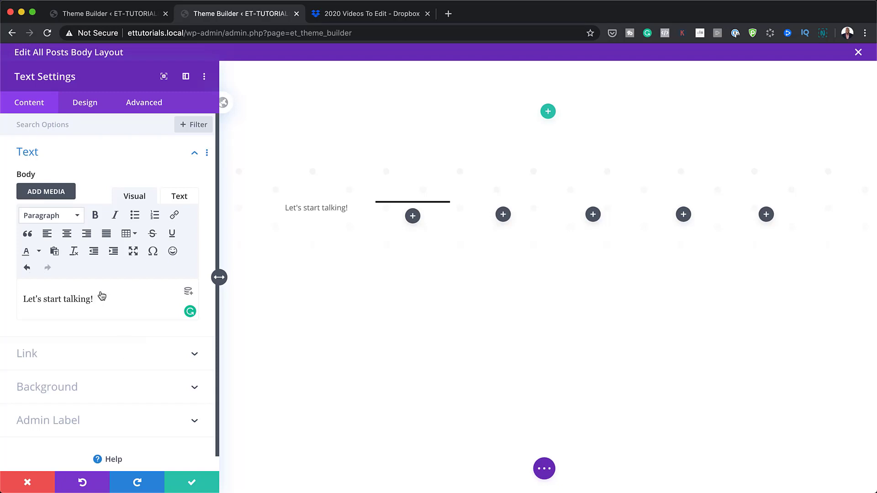
{"action": "left_click_drag", "start_coordinate": [97, 299], "coordinate": [2, 286]}
{"action": "left_click", "coordinate": [50, 216]}
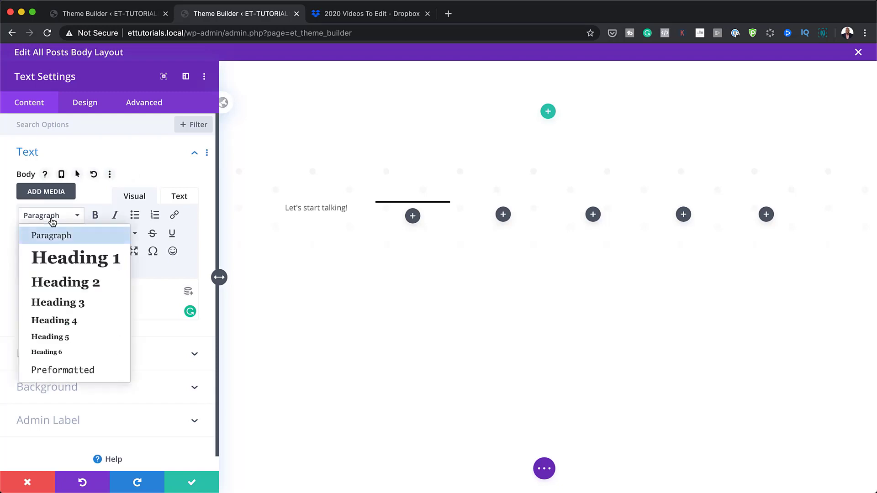
{"action": "left_click", "coordinate": [78, 305]}
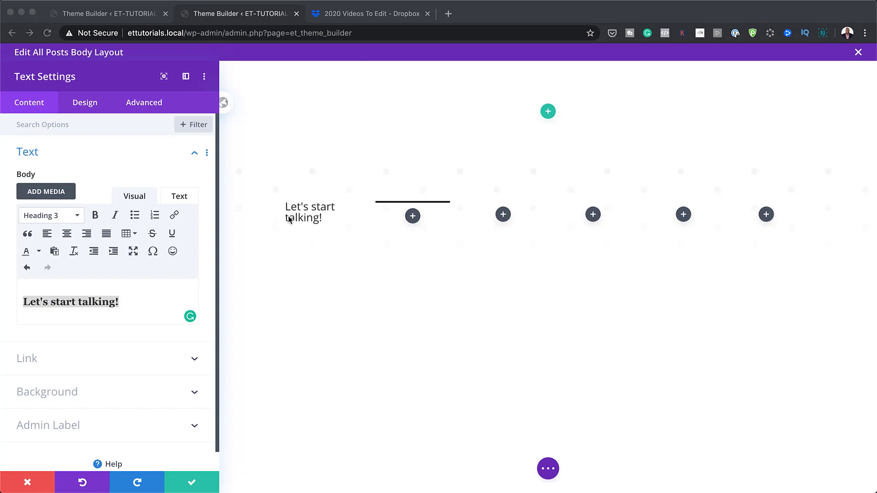
- Set the Heading 3 font of the text module to GFS Didot
{"action": "left_click", "coordinate": [88, 102]}
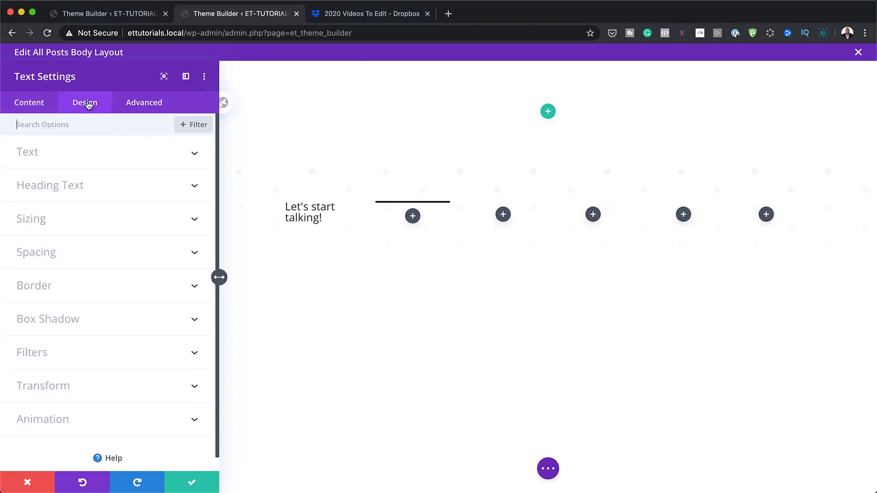
{"action": "left_click", "coordinate": [60, 188]}
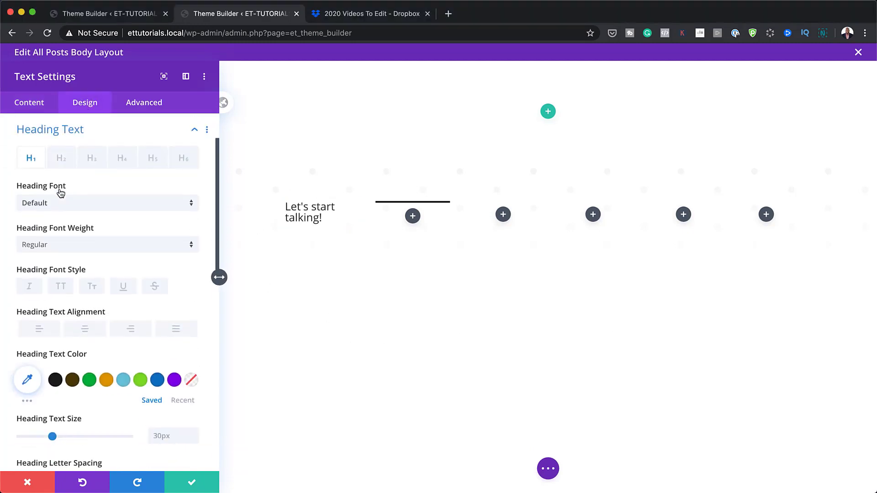
{"action": "left_click", "coordinate": [93, 161]}
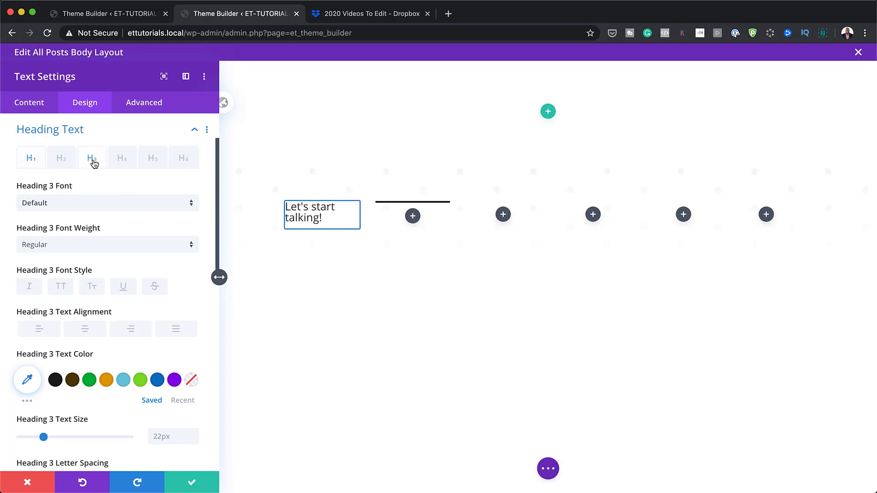
{"action": "left_click", "coordinate": [79, 204]}
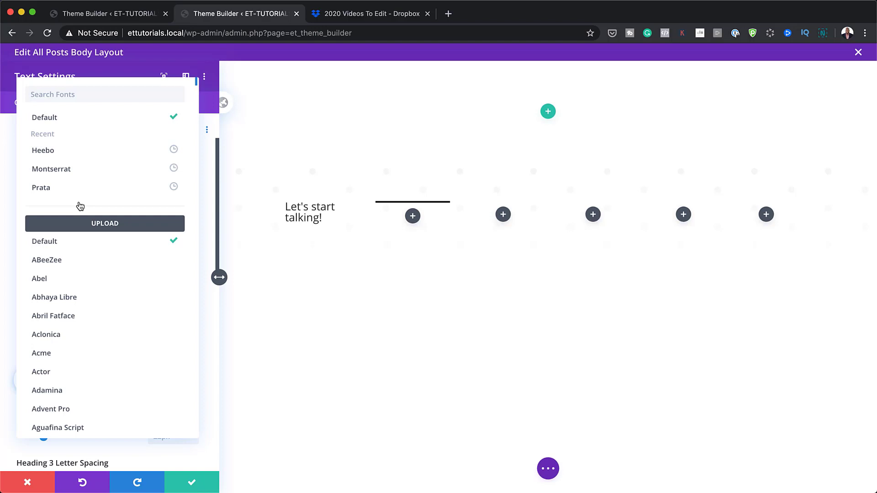
{"action": "left_click", "coordinate": [76, 94]}
{"action": "type", "text": "gfs"}
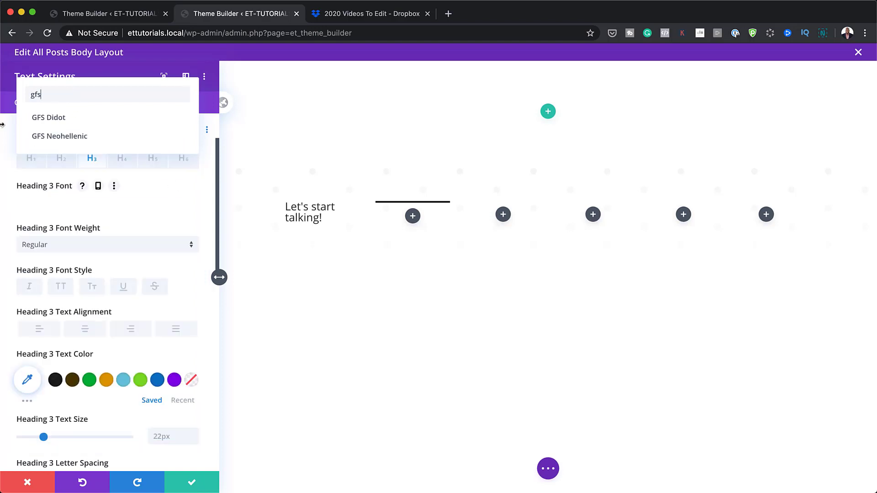
{"action": "left_click", "coordinate": [42, 121]}
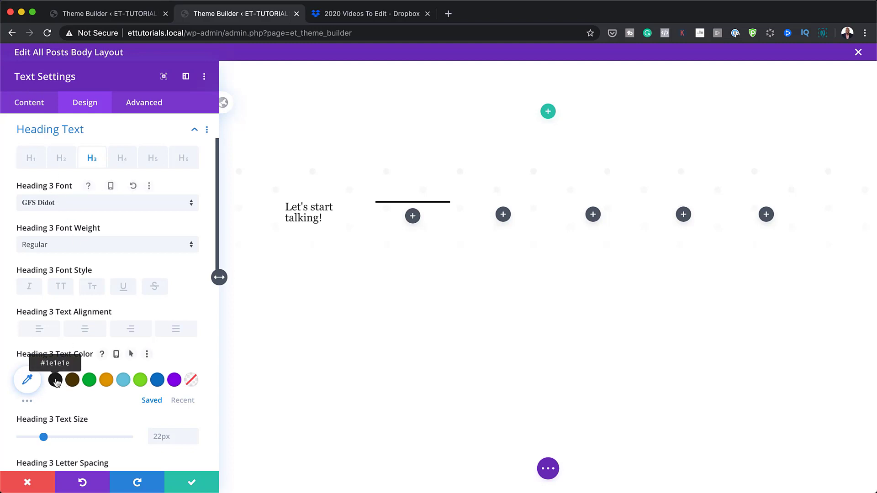
- Set the Heading 3 text color to #000000 and its desktop text size to 5vw
{"action": "left_click", "coordinate": [26, 379]}
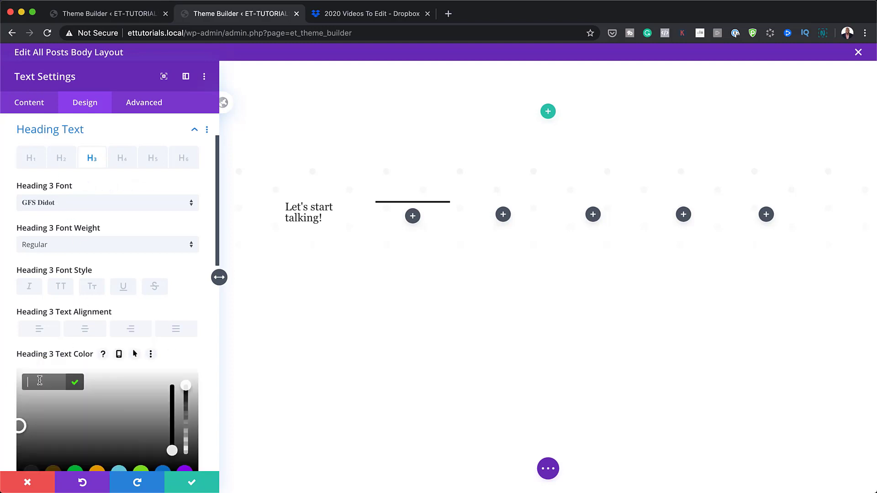
{"action": "type", "text": "000000"}
{"action": "scroll", "coordinate": [137, 397], "scroll_direction": "down", "scroll_amount": 3}
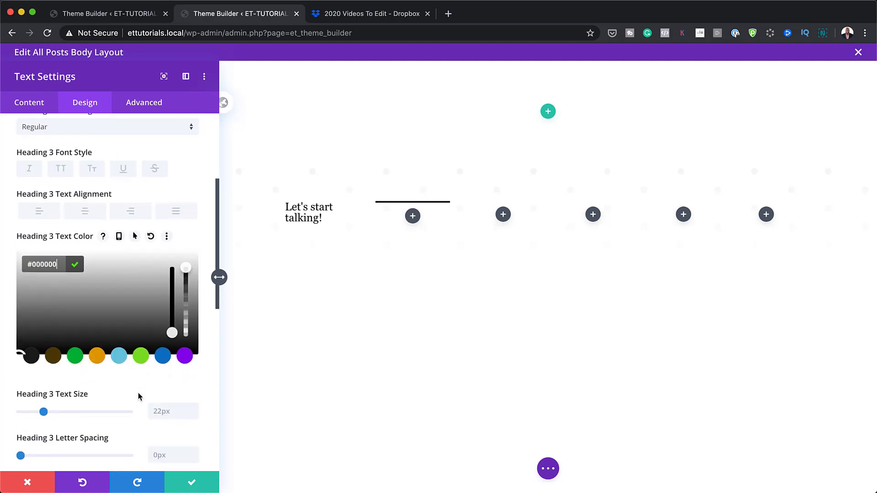
{"action": "left_click", "coordinate": [170, 408]}
{"action": "type", "text": "5vw"}
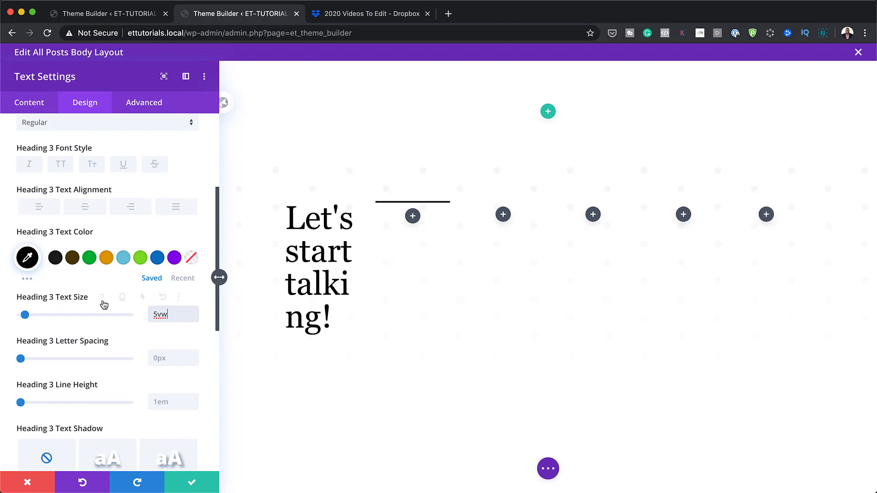
- Set the Heading 3 text size to 9vw for tablet and 13 for phone, and return to the desktop view
{"action": "left_click", "coordinate": [114, 297]}
{"action": "left_click", "coordinate": [113, 297]}
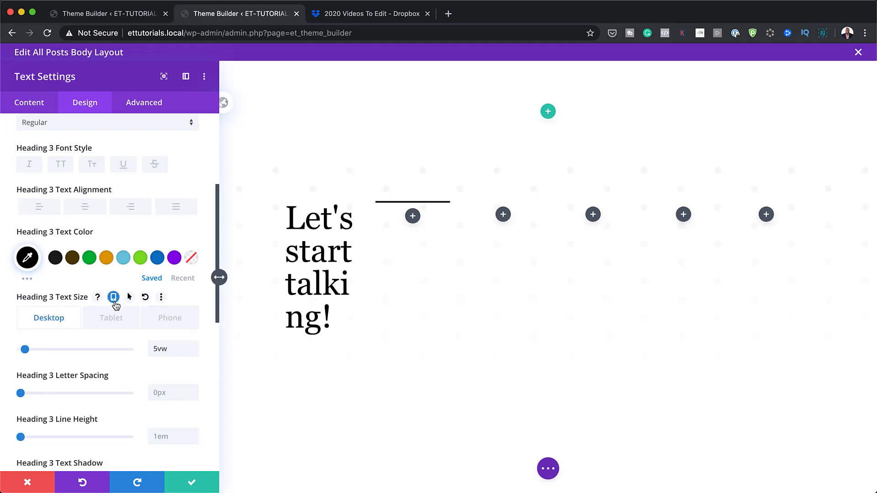
{"action": "left_click", "coordinate": [110, 320]}
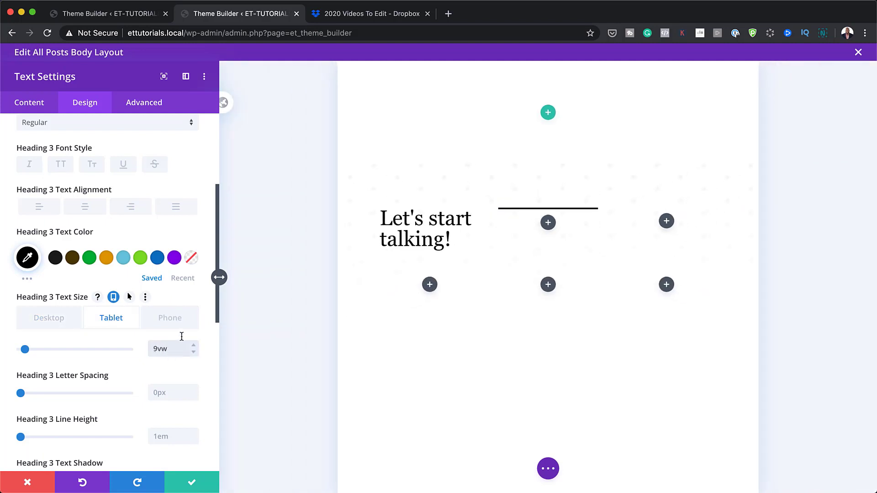
{"action": "left_click", "coordinate": [177, 322]}
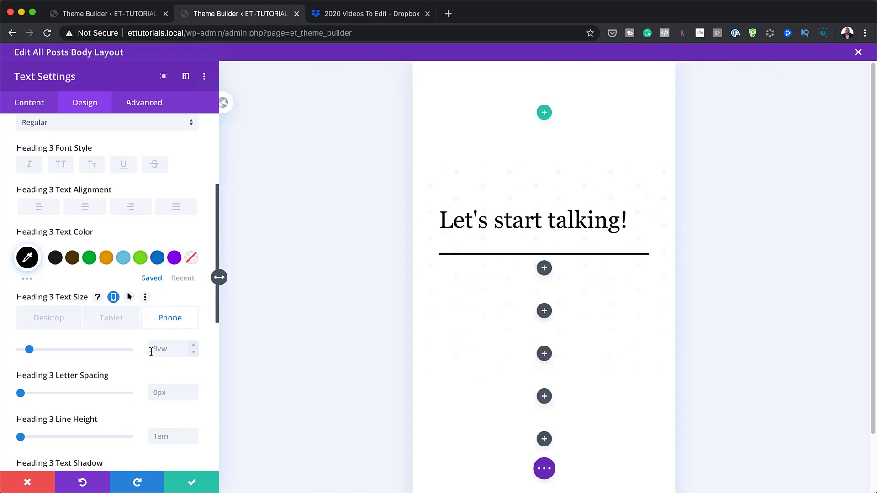
{"action": "left_click", "coordinate": [164, 351]}
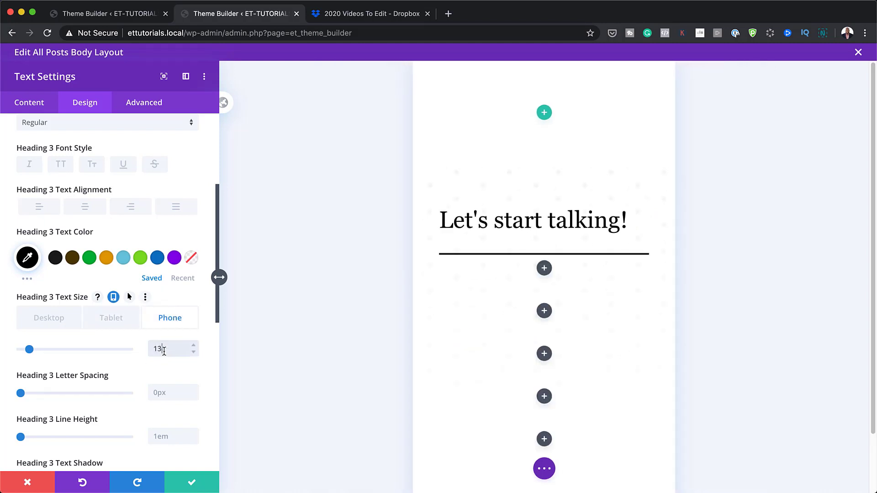
{"action": "type", "text": "13"}
{"action": "left_click", "coordinate": [41, 320]}
- Give the text module a bottom padding of 3vw and save its settings
{"action": "scroll", "coordinate": [74, 338], "scroll_direction": "down", "scroll_amount": 10}
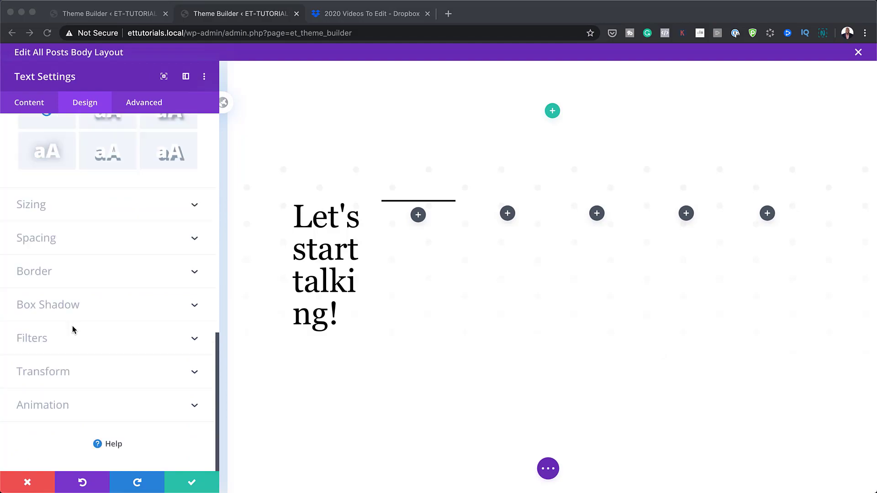
{"action": "left_click", "coordinate": [47, 238]}
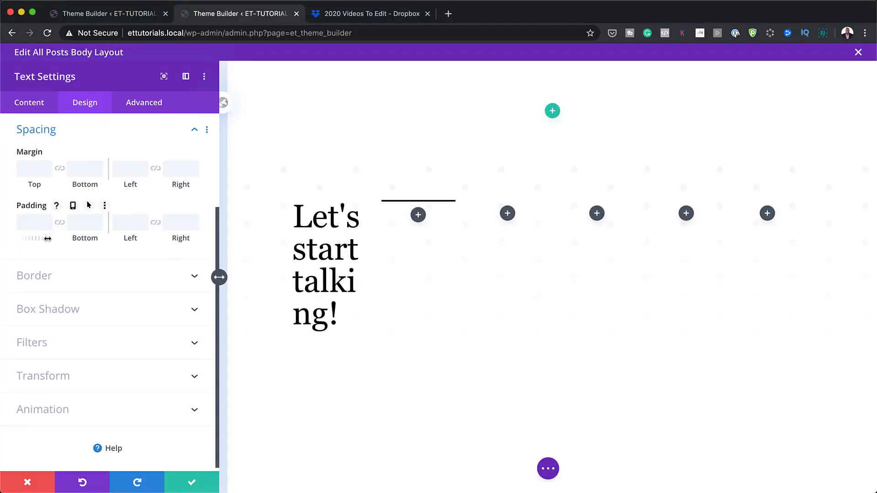
{"action": "left_click", "coordinate": [81, 222]}
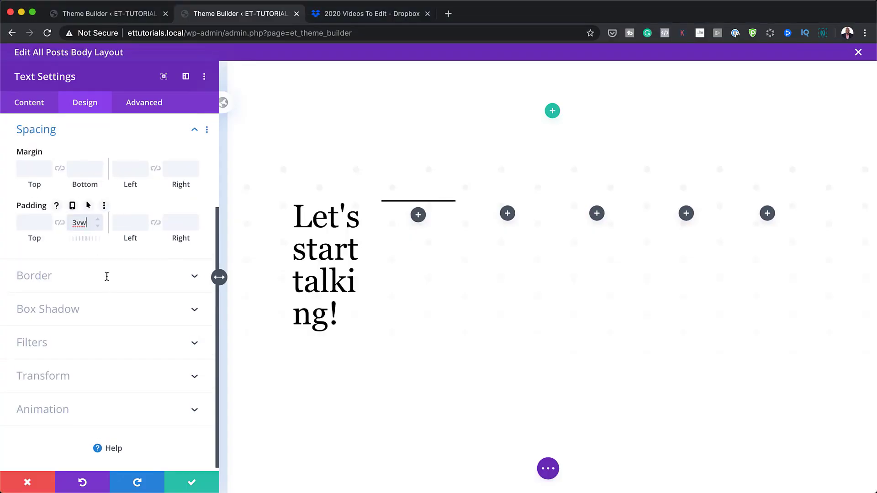
{"action": "left_click", "coordinate": [204, 483]}
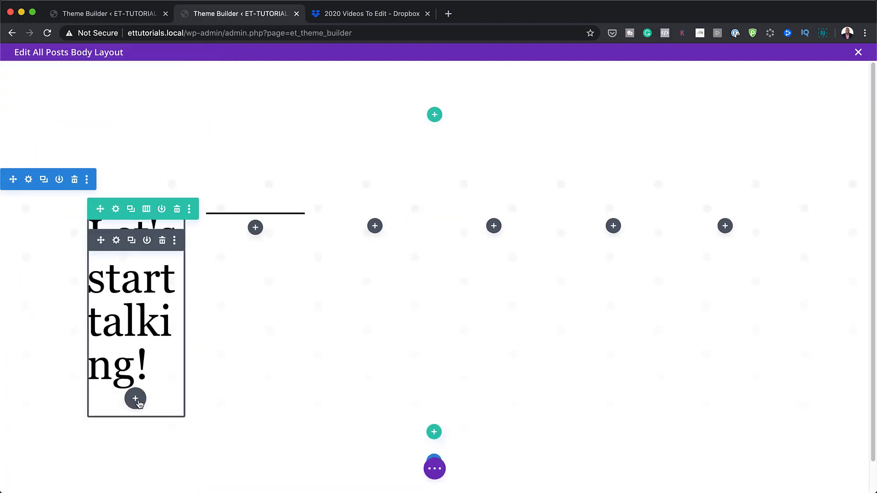
- Insert a Testimonial module below the heading in the row's first column
{"action": "left_click", "coordinate": [135, 399]}
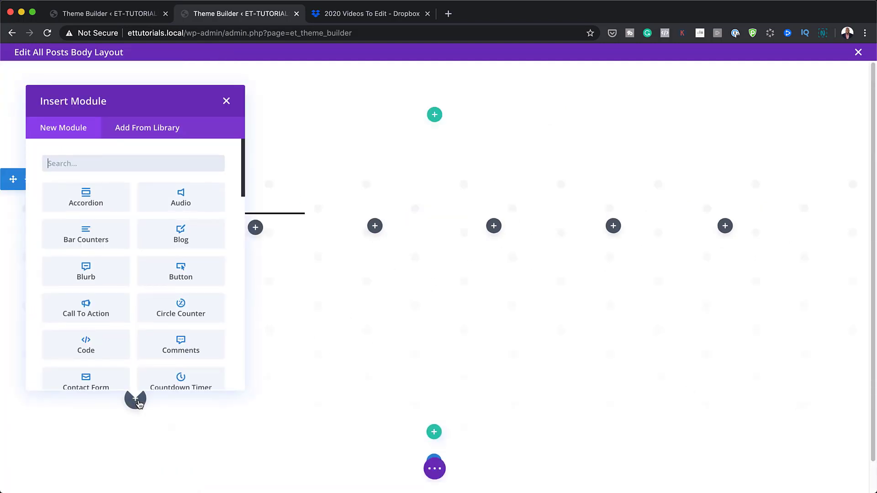
{"action": "type", "text": "test"}
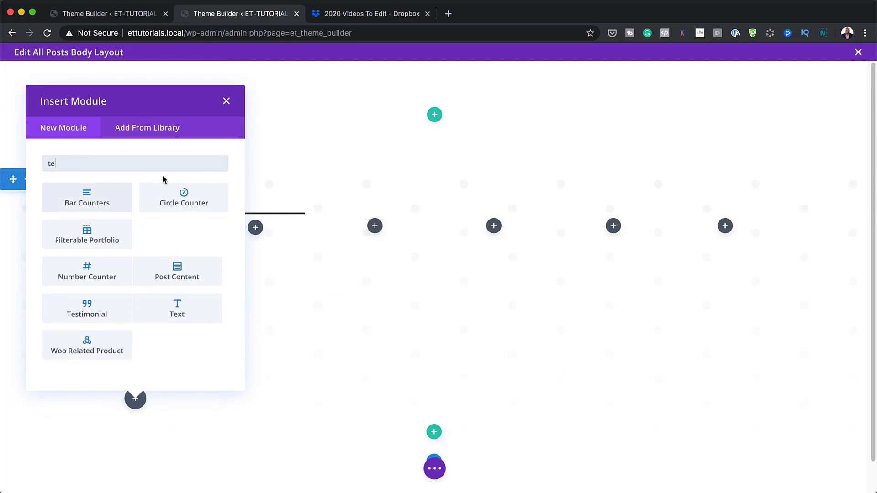
{"action": "left_click", "coordinate": [111, 194]}
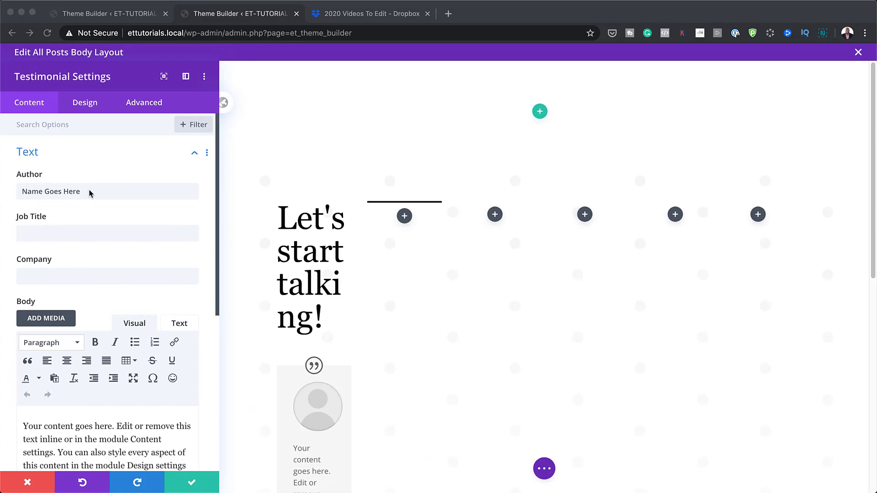
- Fill in the testimonial with author "Loyal Reader", job title "Content Marketing Officer", company "Tiger Media Company" and Lorem ipsum placeholder body text
{"action": "triple_click", "coordinate": [90, 194]}
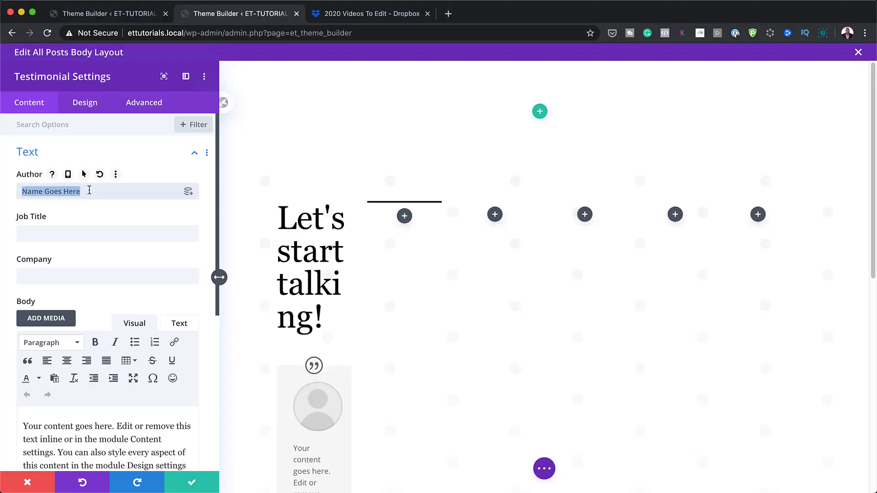
{"action": "type", "text": "Loyal Reader"}
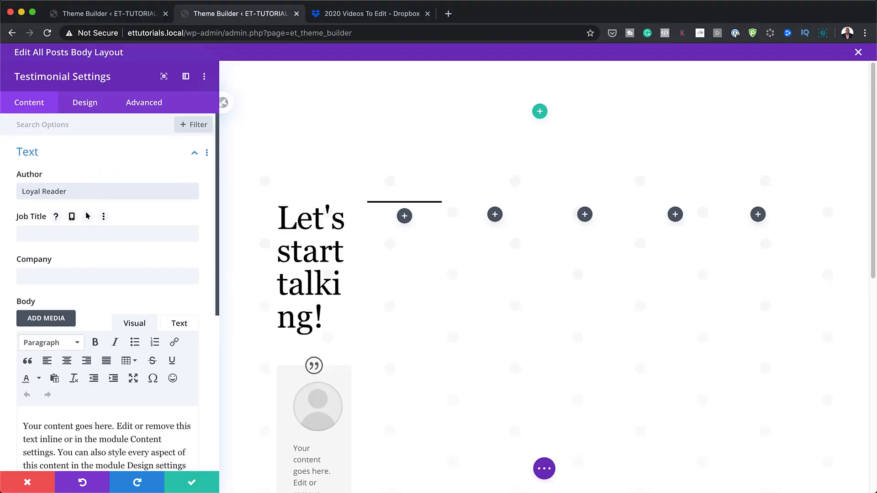
{"action": "left_click", "coordinate": [98, 232]}
{"action": "type", "text": "Content Marketing Officer"}
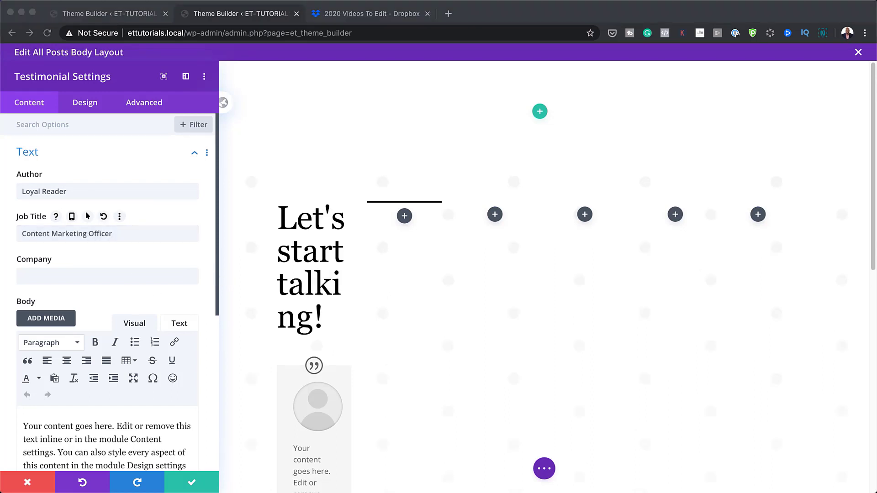
{"action": "left_click", "coordinate": [160, 281]}
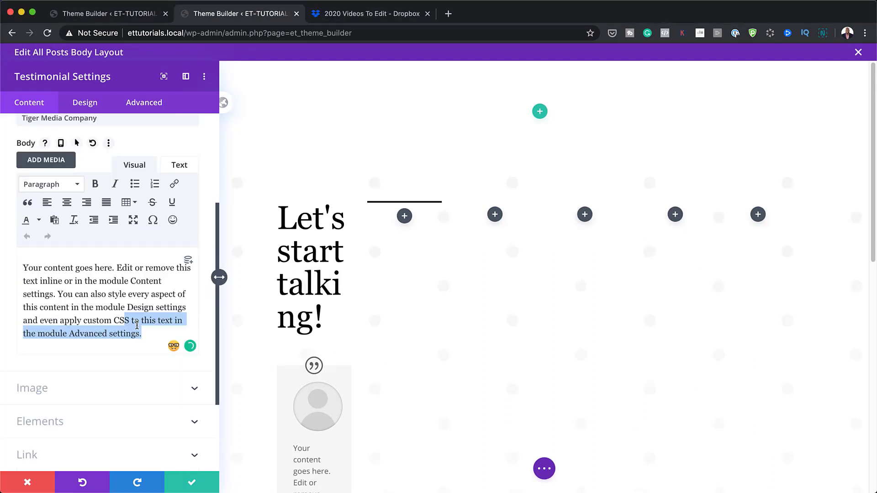
{"action": "left_click_drag", "start_coordinate": [102, 303], "coordinate": [3, 234]}
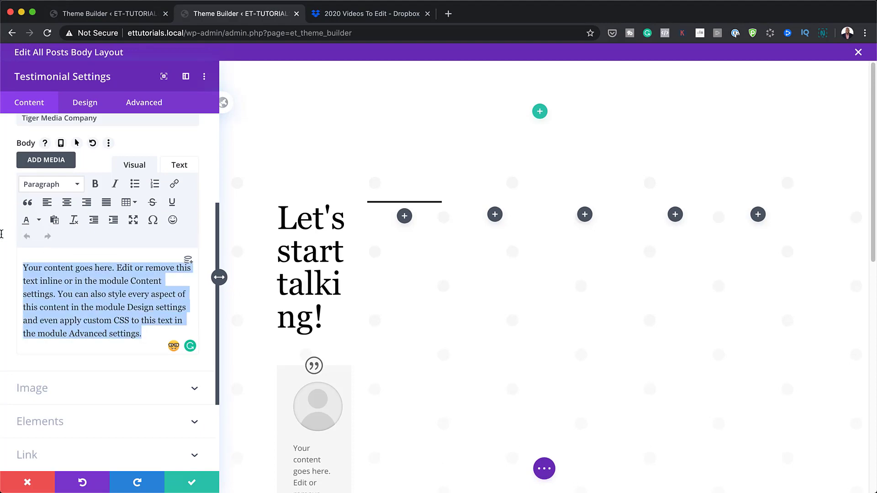
{"action": "type", "text": "Lorem ipsum dolor sit amet, consectetuer adipiscing elit. Donec odio. Quisque volutpat mattis eros. Nullam malesuada erat ut turpis. Suspendisse urna nibh, viverra non, semper suscipit, posuere a, pede."}
- Use person.png from the media library as the testimonial's image
{"action": "left_click", "coordinate": [132, 394]}
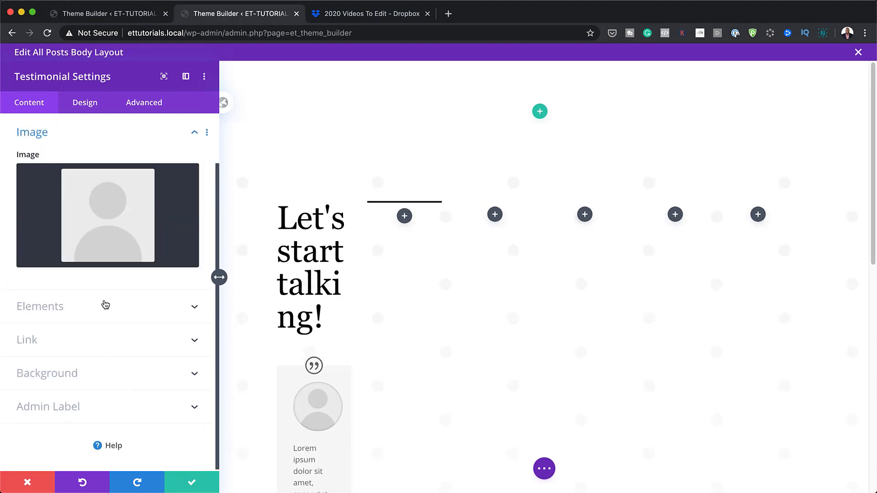
{"action": "left_click", "coordinate": [112, 234]}
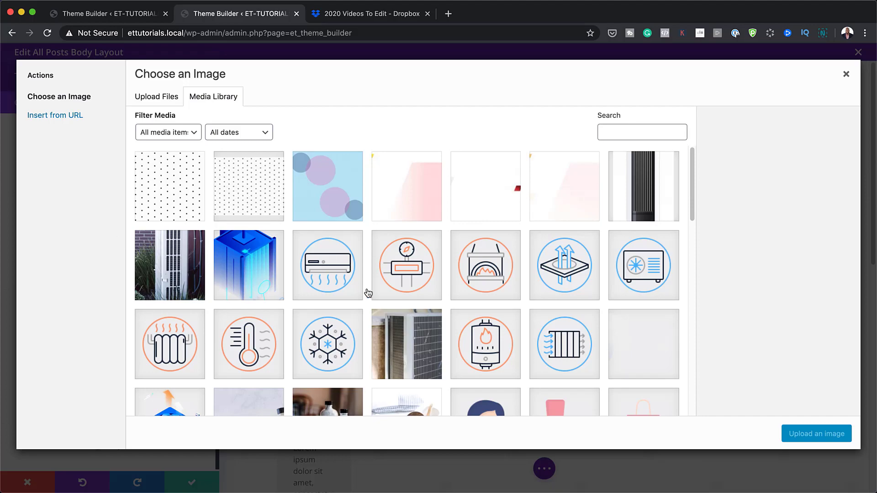
{"action": "scroll", "coordinate": [368, 293], "scroll_direction": "down", "scroll_amount": 7}
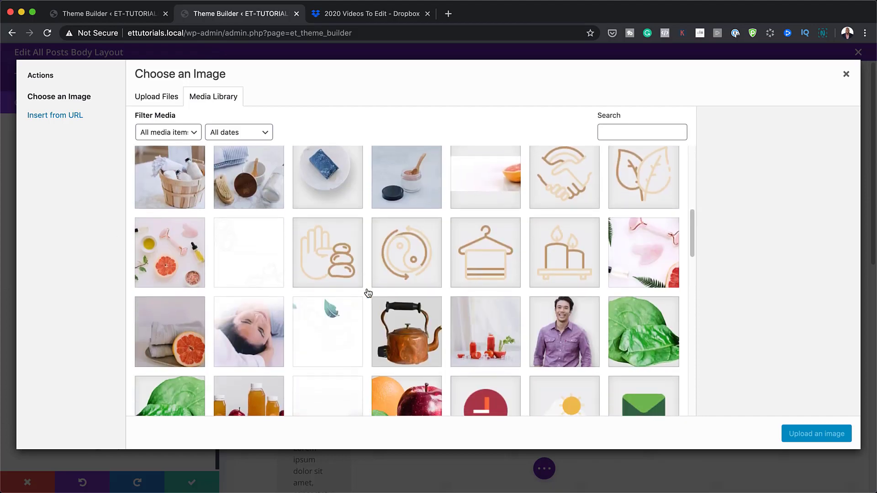
{"action": "scroll", "coordinate": [368, 293], "scroll_direction": "down", "scroll_amount": 5}
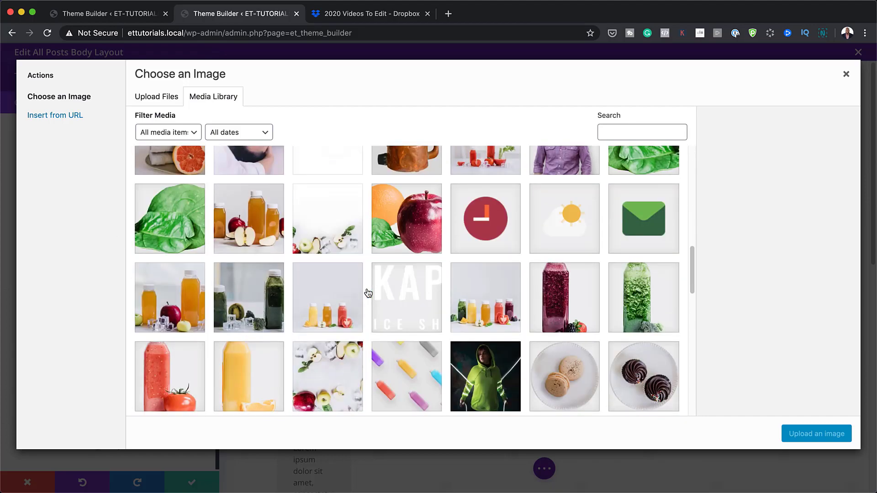
{"action": "scroll", "coordinate": [368, 293], "scroll_direction": "up", "scroll_amount": 2}
{"action": "left_click", "coordinate": [571, 235]}
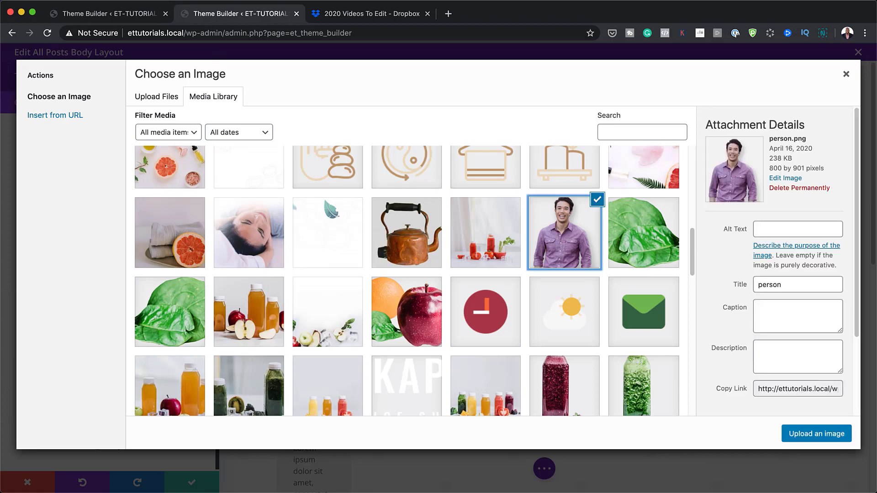
{"action": "left_click", "coordinate": [812, 436]}
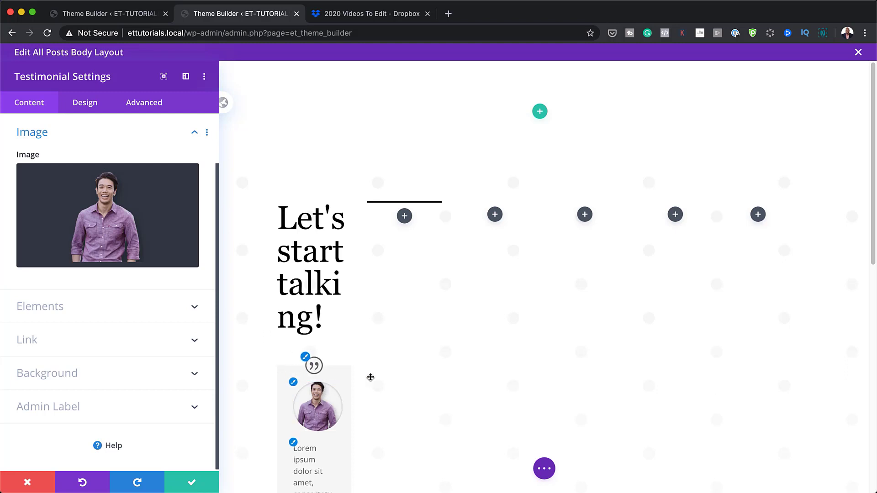
- Make the testimonial module's background color transparent
{"action": "scroll", "coordinate": [420, 389], "scroll_direction": "down", "scroll_amount": 3}
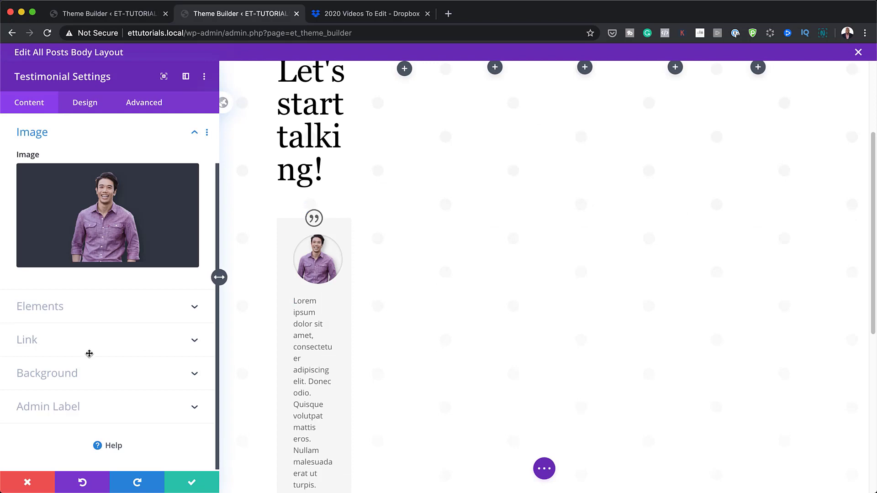
{"action": "left_click", "coordinate": [55, 373]}
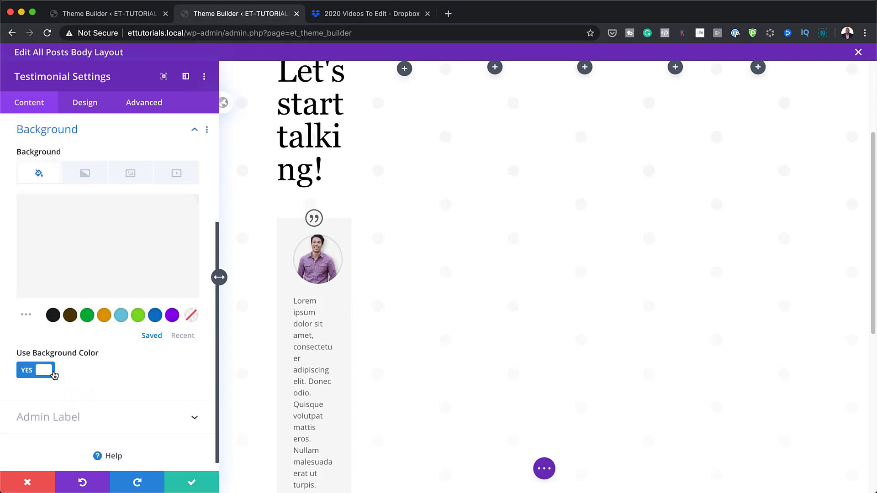
{"action": "left_click", "coordinate": [192, 317]}
- Set the testimonial's quote icon color to #1e1e1e and its quote icon background color to white
{"action": "scroll", "coordinate": [149, 339], "scroll_direction": "up", "scroll_amount": 5}
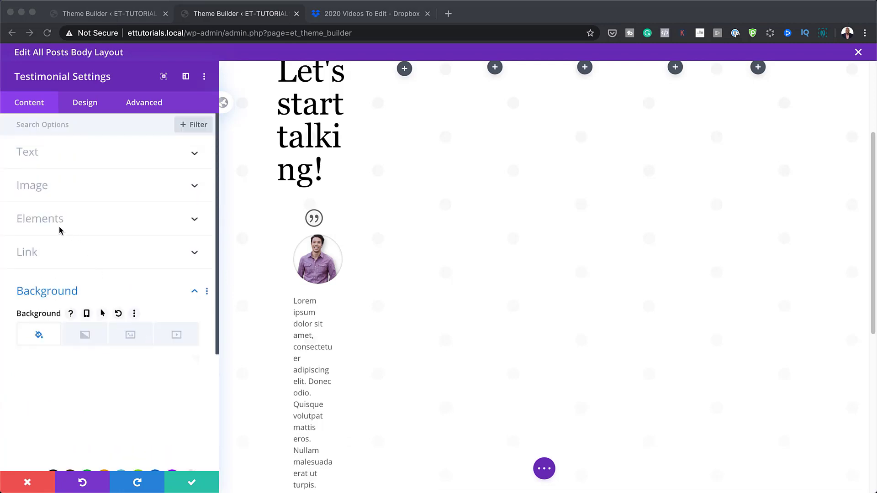
{"action": "left_click", "coordinate": [52, 219]}
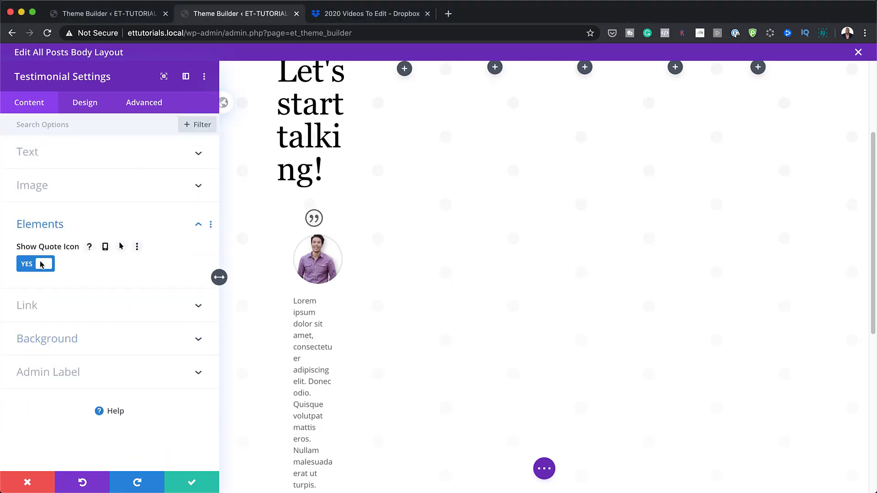
{"action": "left_click", "coordinate": [84, 102]}
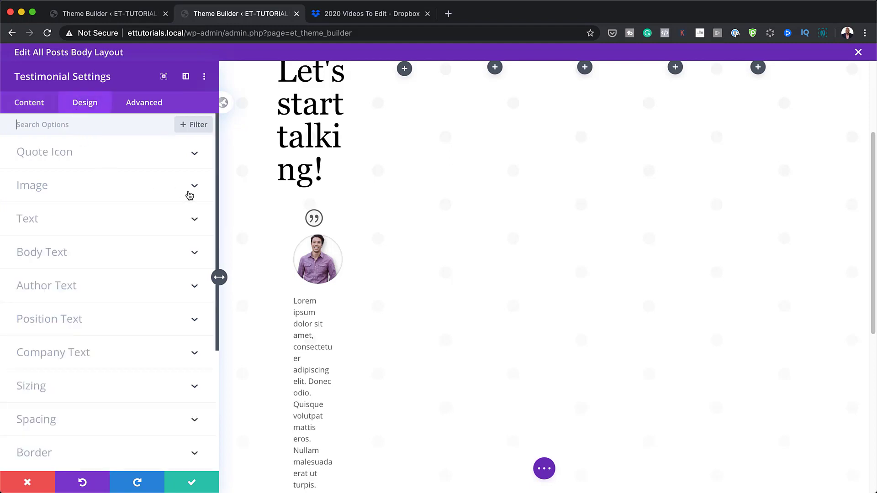
{"action": "left_click", "coordinate": [45, 154]}
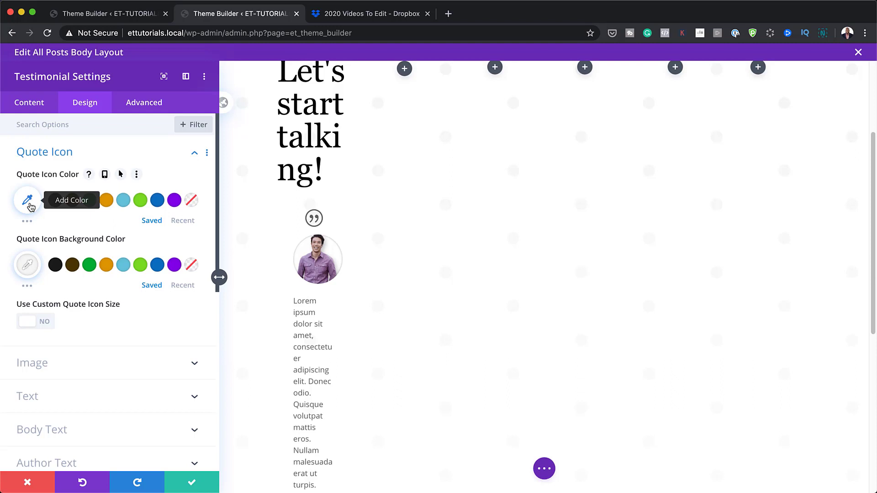
{"action": "left_click", "coordinate": [55, 200]}
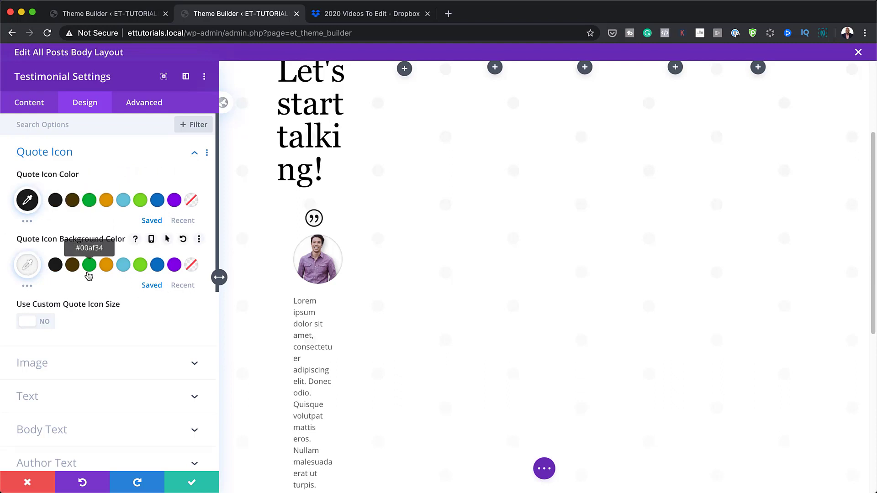
{"action": "left_click", "coordinate": [182, 286]}
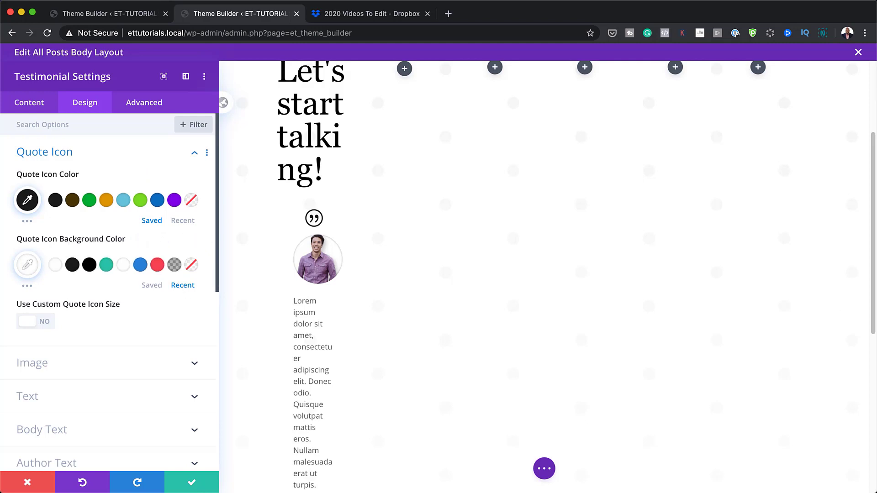
- Enable a custom quote icon size and set its font size to 2vw on desktop, 5vw on tablet and 9vw on phone
{"action": "left_click", "coordinate": [47, 324]}
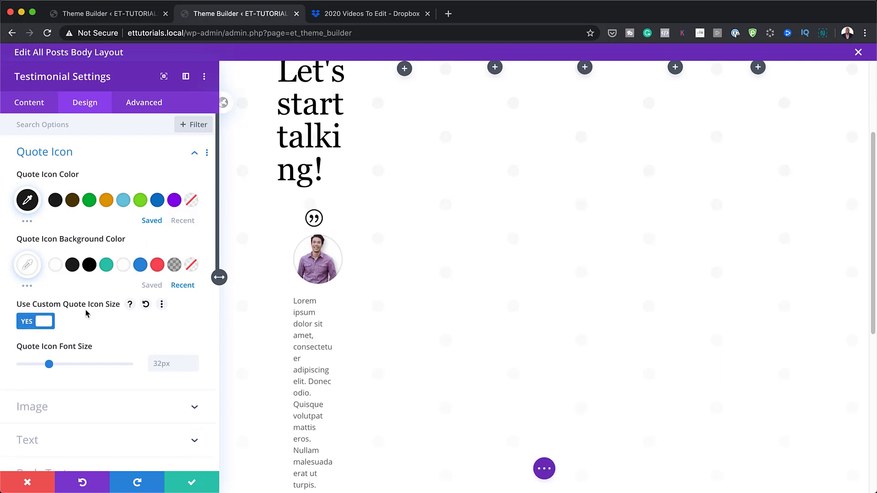
{"action": "left_click", "coordinate": [164, 365]}
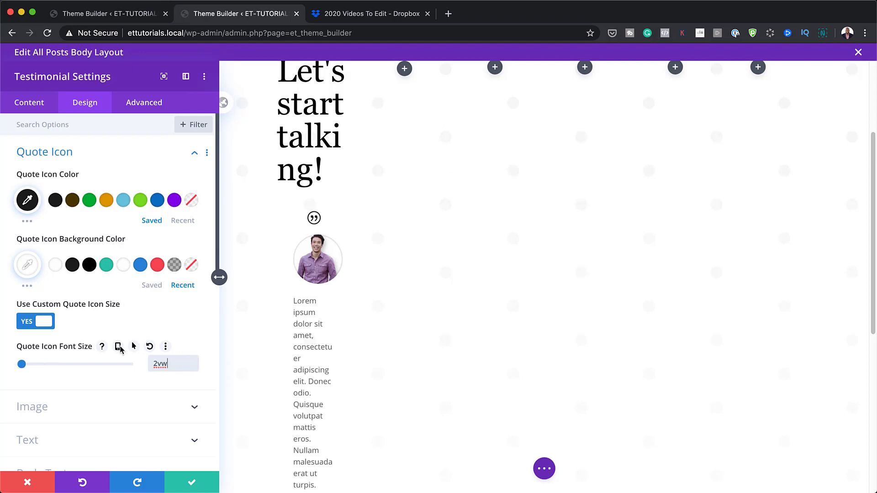
{"action": "left_click", "coordinate": [117, 347]}
{"action": "left_click", "coordinate": [115, 366]}
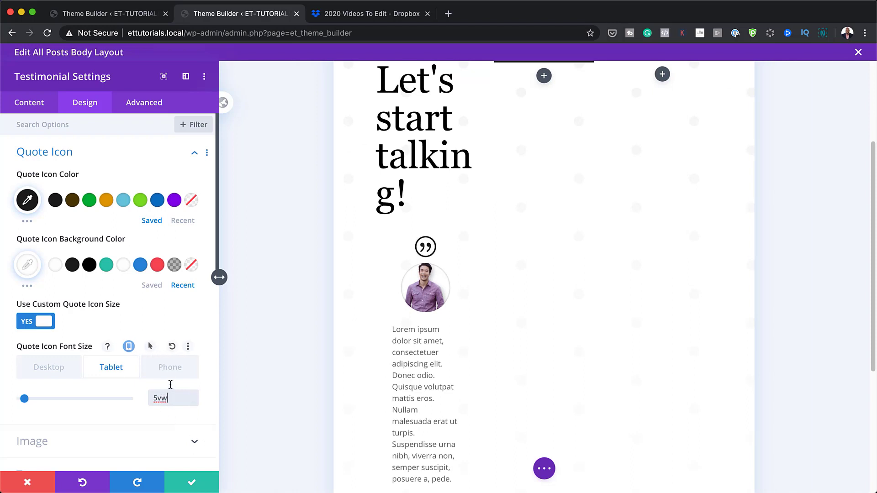
{"action": "left_click", "coordinate": [170, 368]}
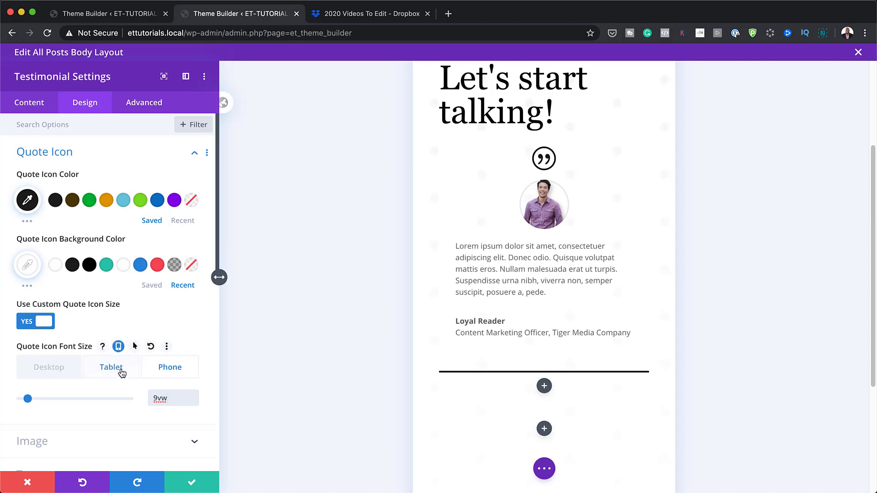
{"action": "left_click", "coordinate": [51, 368]}
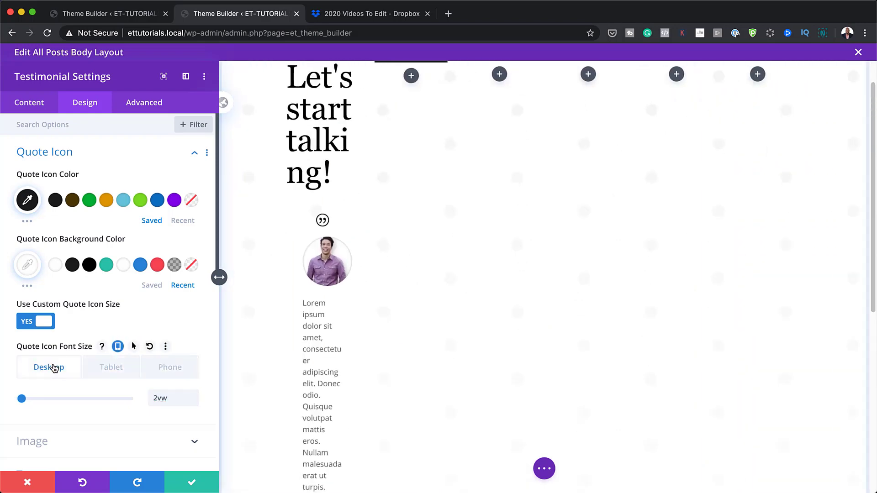
- Set the testimonial image's width and height to 110px each
{"action": "scroll", "coordinate": [173, 373], "scroll_direction": "down", "scroll_amount": 3}
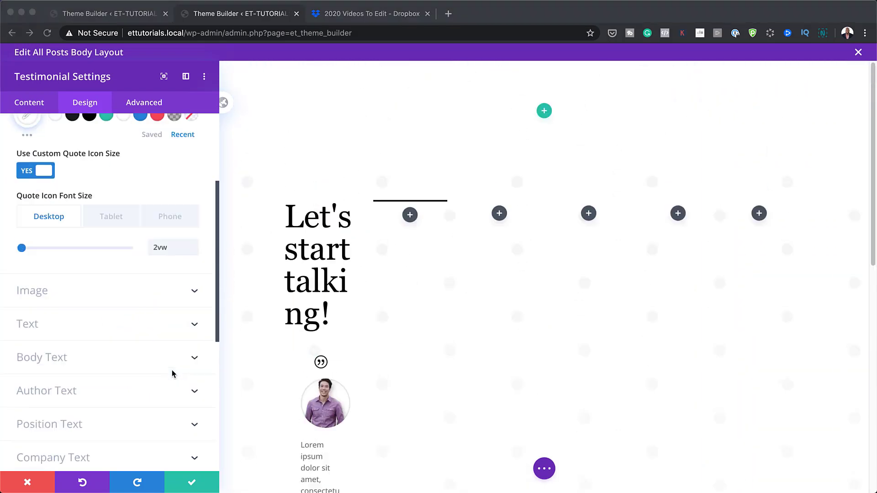
{"action": "left_click", "coordinate": [37, 291]}
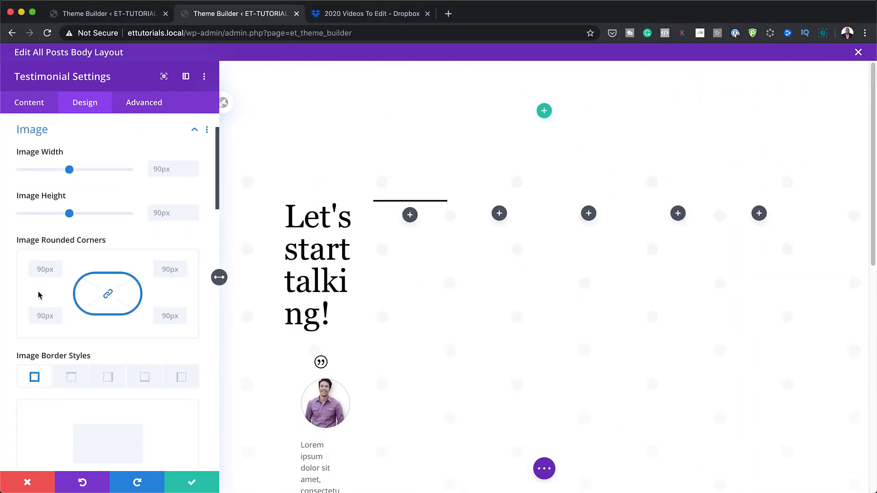
{"action": "left_click", "coordinate": [155, 170]}
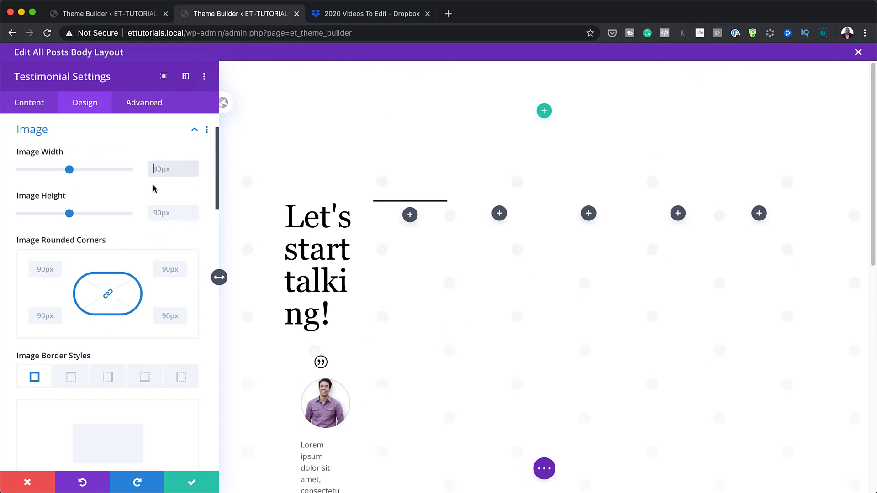
{"action": "type", "text": "110px"}
{"action": "left_click", "coordinate": [163, 213]}
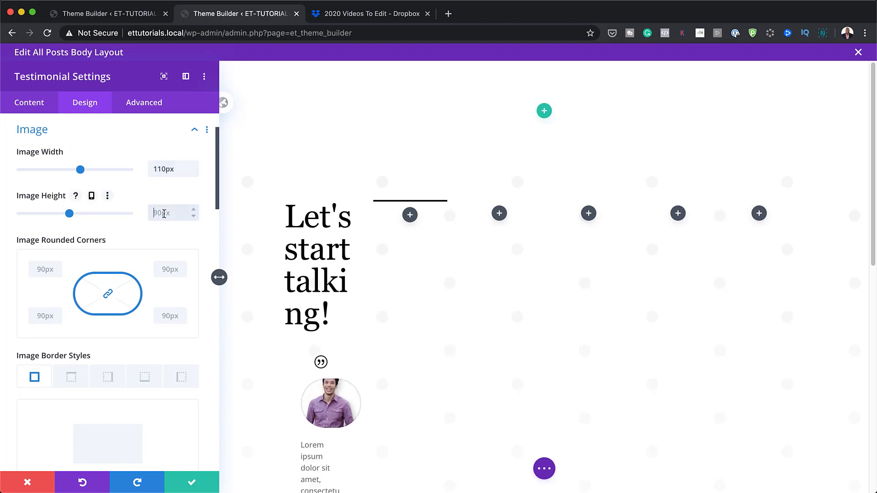
{"action": "type", "text": "110px"}
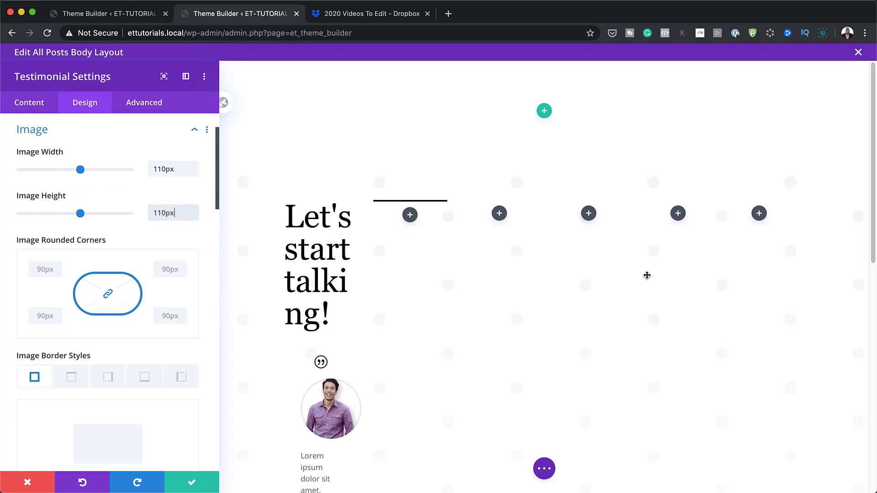
- Set the testimonial image's tablet width and height to 90px each, then return to the desktop values
{"action": "left_click", "coordinate": [89, 152]}
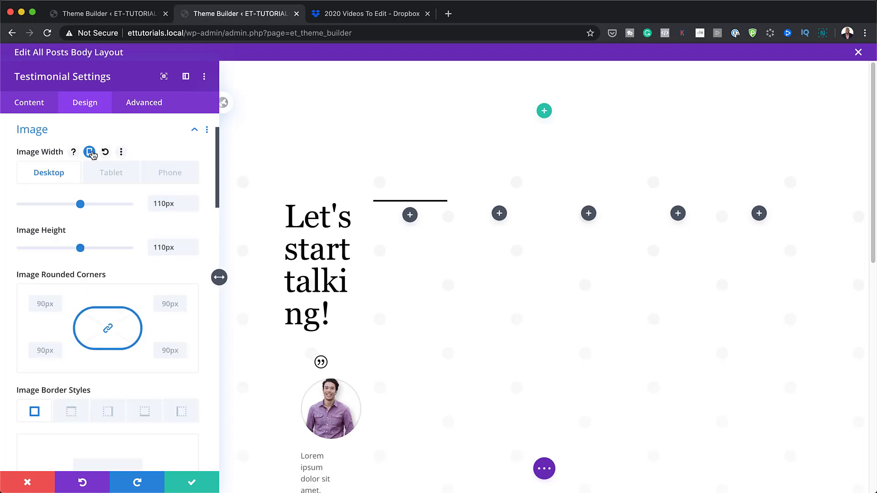
{"action": "left_click", "coordinate": [111, 173]}
{"action": "left_click", "coordinate": [163, 205]}
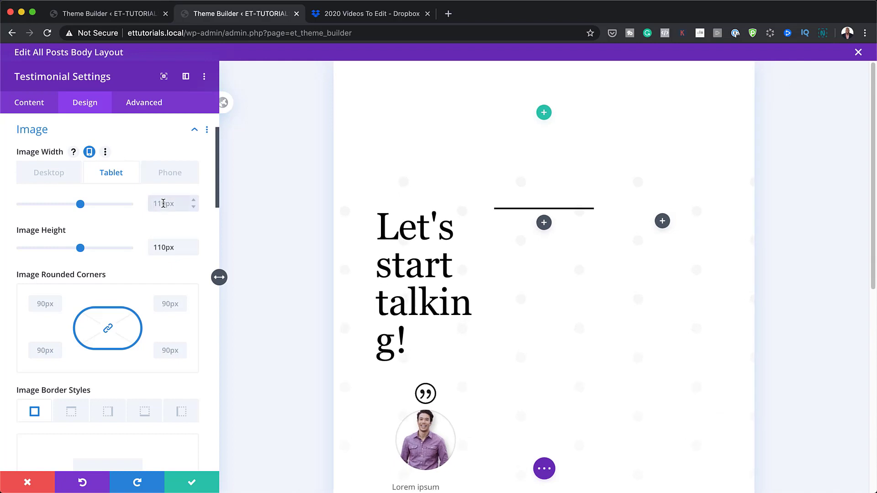
{"action": "type", "text": "90px"}
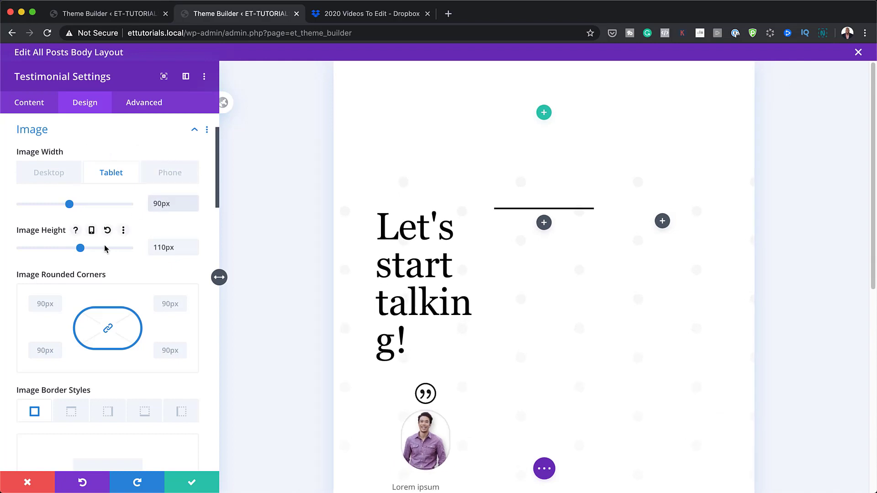
{"action": "left_click", "coordinate": [92, 231]}
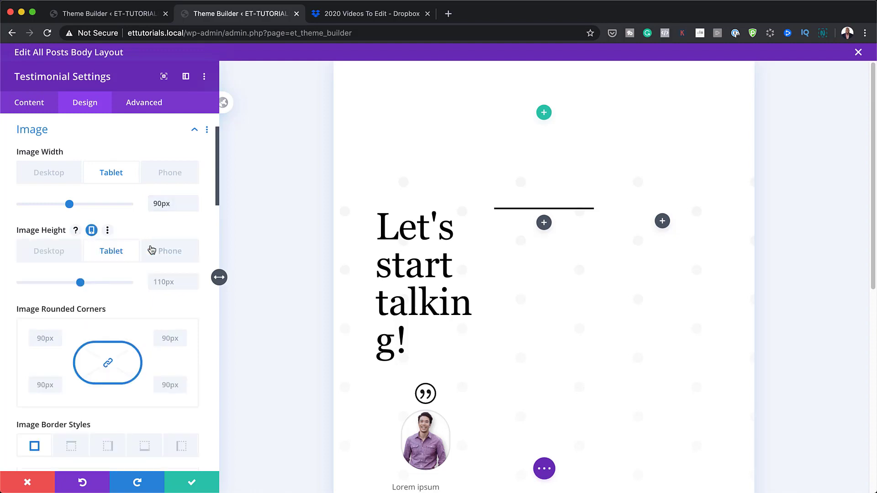
{"action": "left_click", "coordinate": [167, 282]}
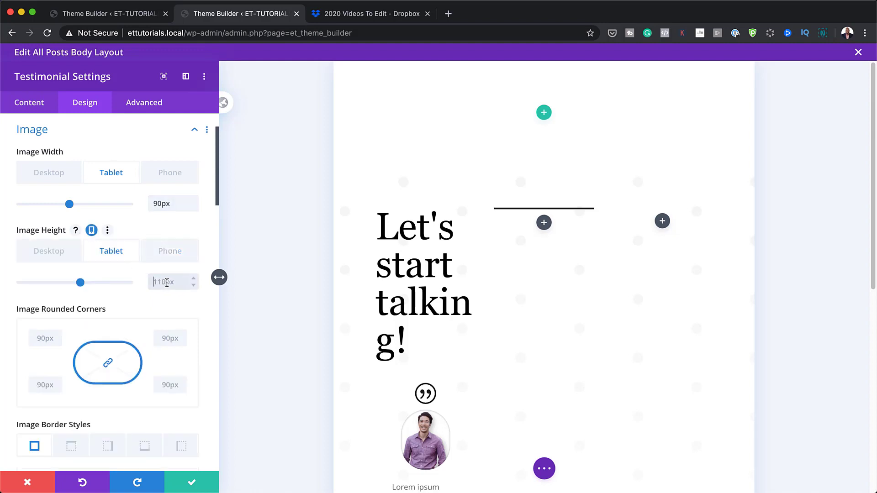
{"action": "type", "text": "90px"}
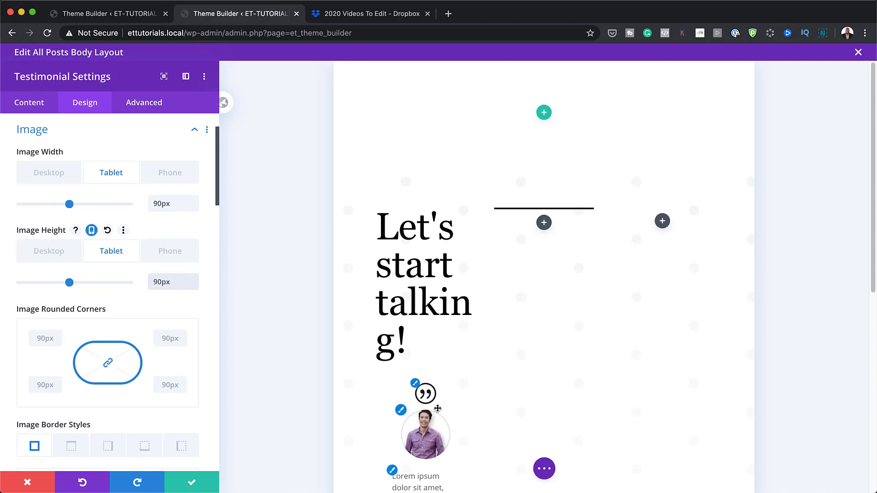
{"action": "left_click", "coordinate": [55, 173]}
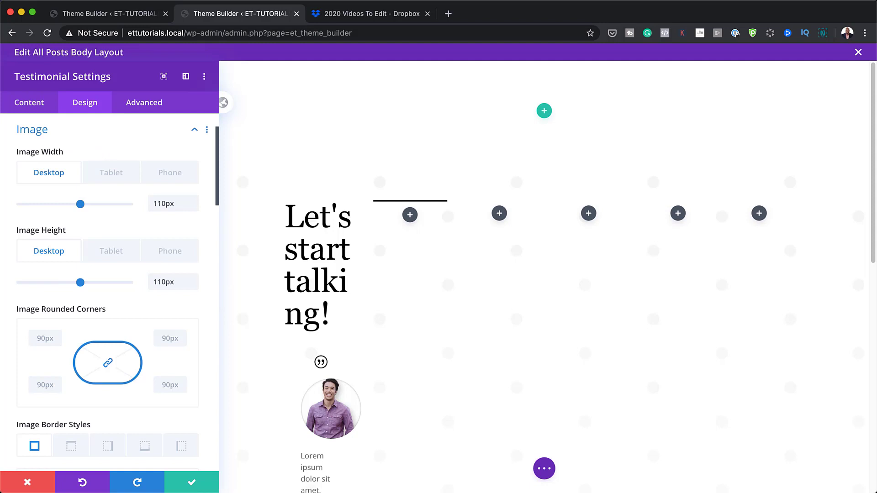
- Set the testimonial image's border color to rgba(255,255,255,0.96) and center-align the module's text
{"action": "scroll", "coordinate": [178, 309], "scroll_direction": "down", "scroll_amount": 8}
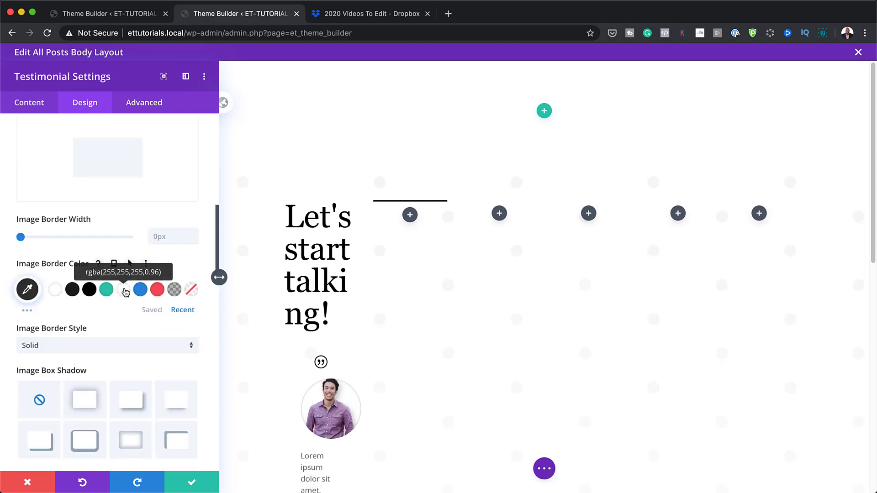
{"action": "left_click", "coordinate": [120, 292]}
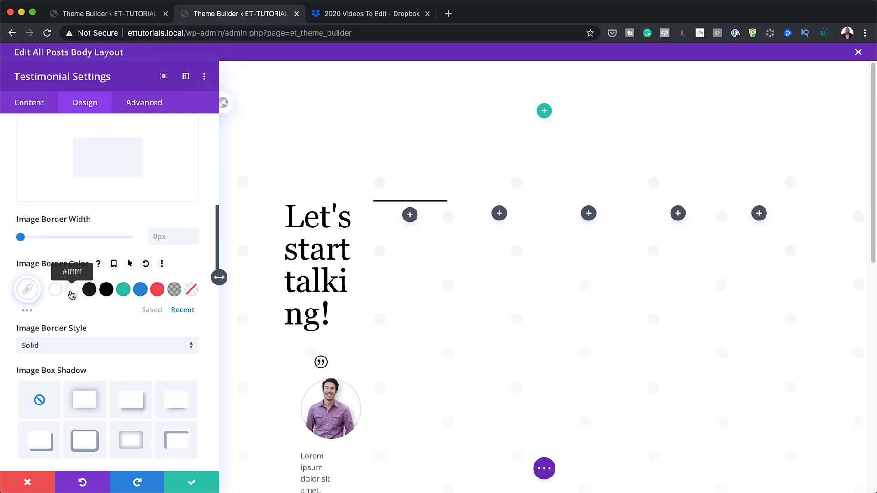
{"action": "scroll", "coordinate": [78, 256], "scroll_direction": "up", "scroll_amount": 15}
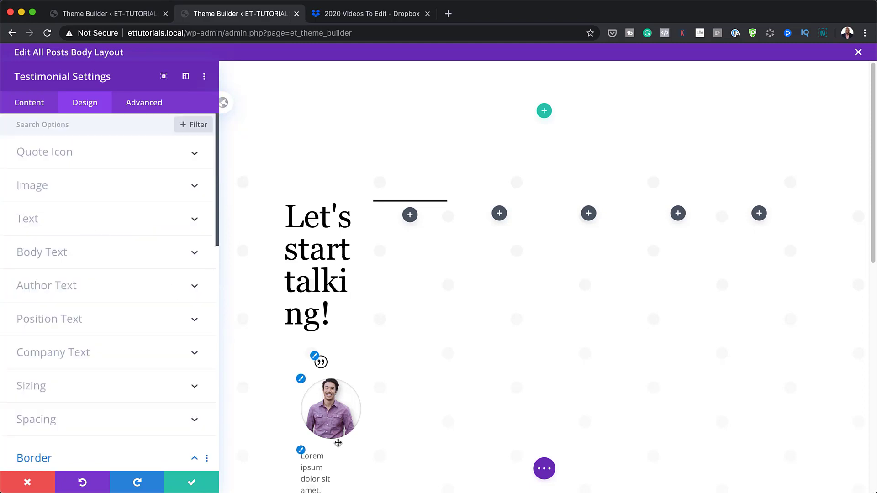
{"action": "left_click", "coordinate": [93, 219]}
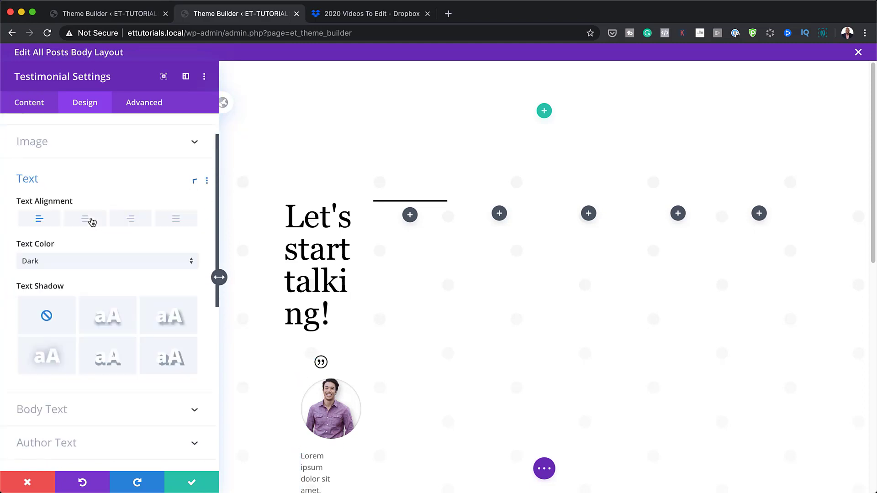
{"action": "left_click", "coordinate": [86, 170]}
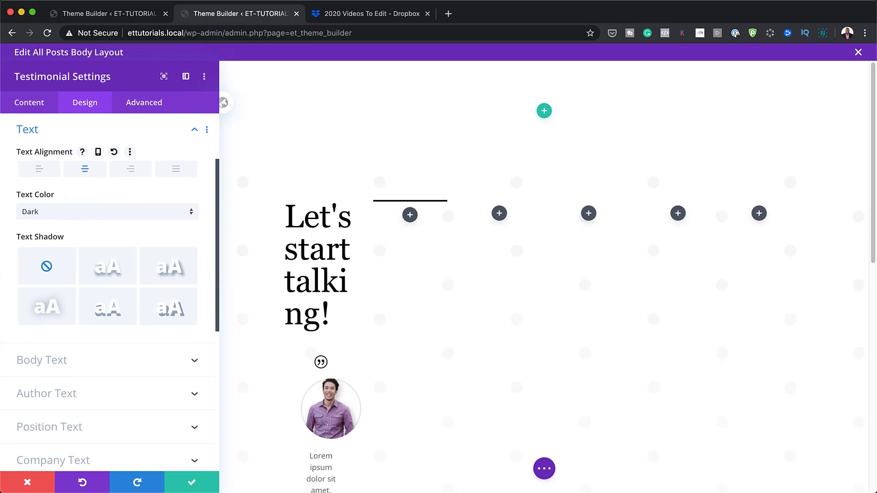
- Set the testimonial's body text font to Verdana and its color to #000000
{"action": "left_click", "coordinate": [58, 364]}
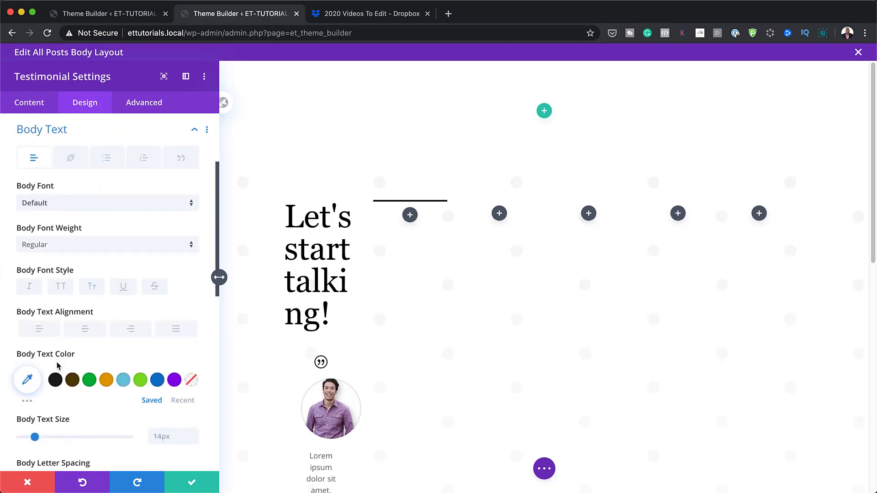
{"action": "left_click", "coordinate": [66, 204]}
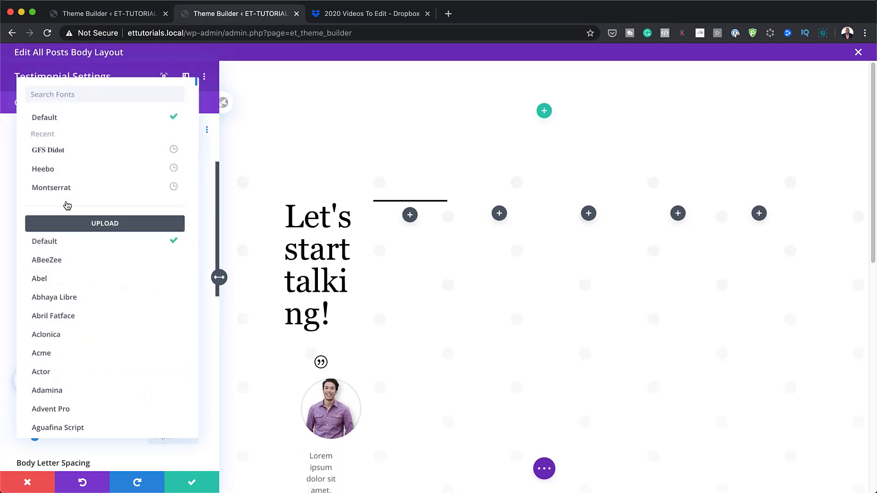
{"action": "left_click", "coordinate": [107, 94]}
{"action": "type", "text": "ver"}
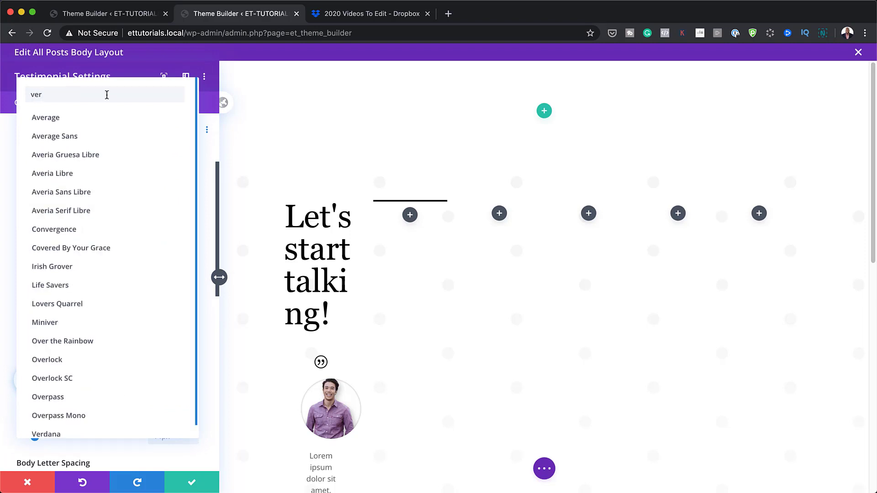
{"action": "type", "text": "d"}
{"action": "left_click", "coordinate": [39, 117]}
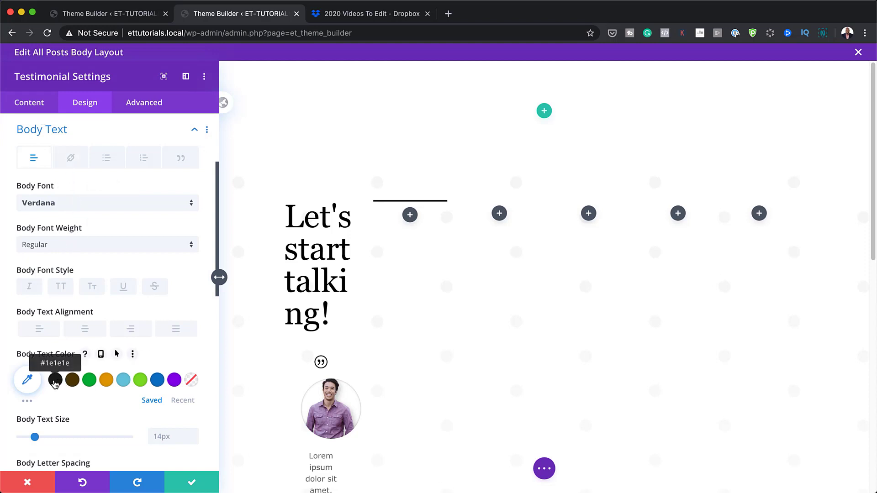
{"action": "left_click", "coordinate": [183, 400]}
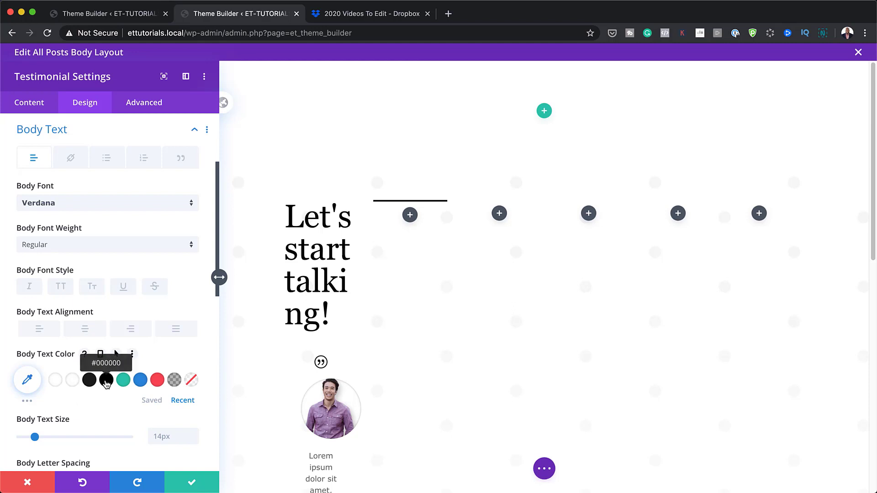
{"action": "left_click", "coordinate": [106, 382]}
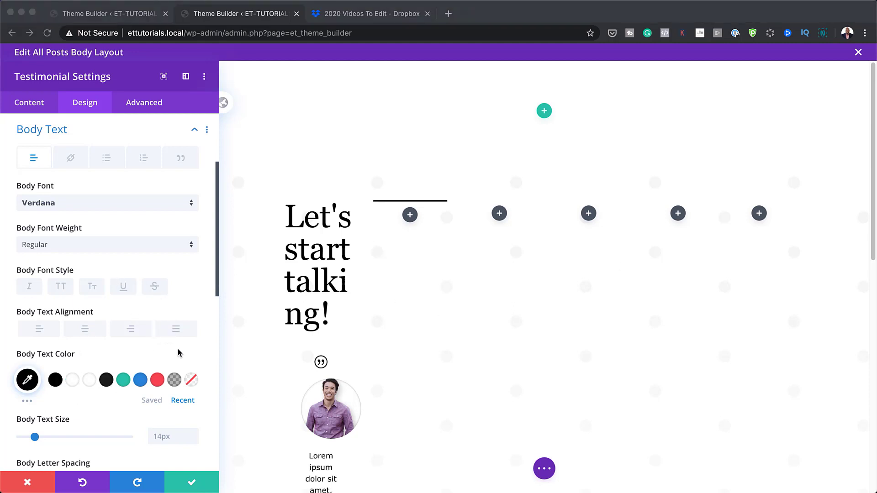
- Set the testimonial's body text size to 0.7vw
{"action": "scroll", "coordinate": [178, 354], "scroll_direction": "down", "scroll_amount": 5}
{"action": "left_click", "coordinate": [172, 269]}
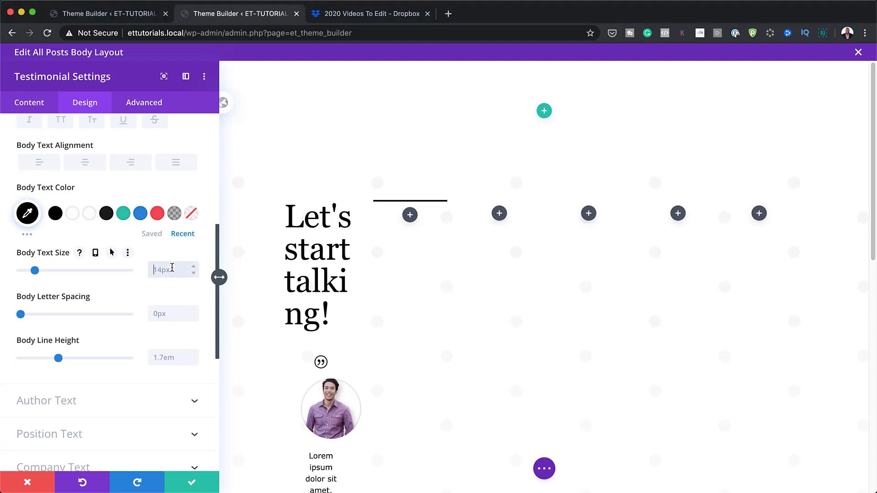
{"action": "type", "text": "0.7vw"}
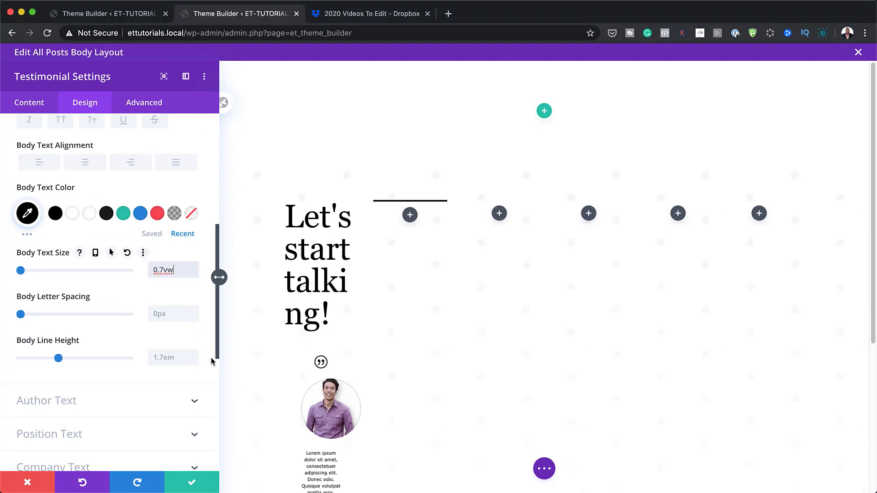
- Set the testimonial's author text to GFS Didot with a 1.2vw size and 1px letter spacing
{"action": "scroll", "coordinate": [320, 187], "scroll_direction": "down", "scroll_amount": 4}
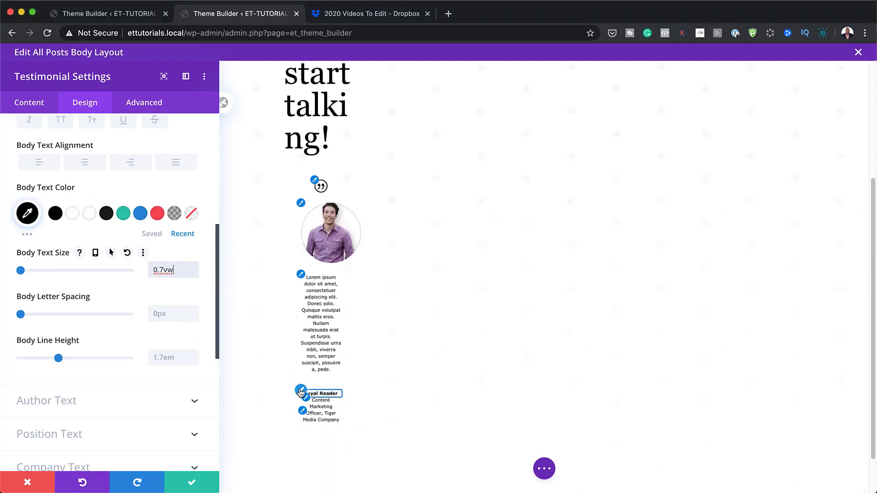
{"action": "left_click", "coordinate": [300, 391]}
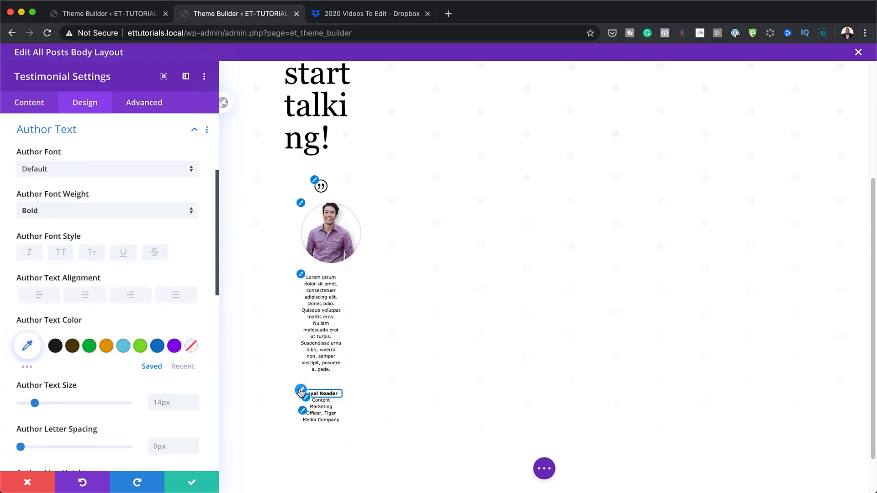
{"action": "left_click", "coordinate": [76, 171]}
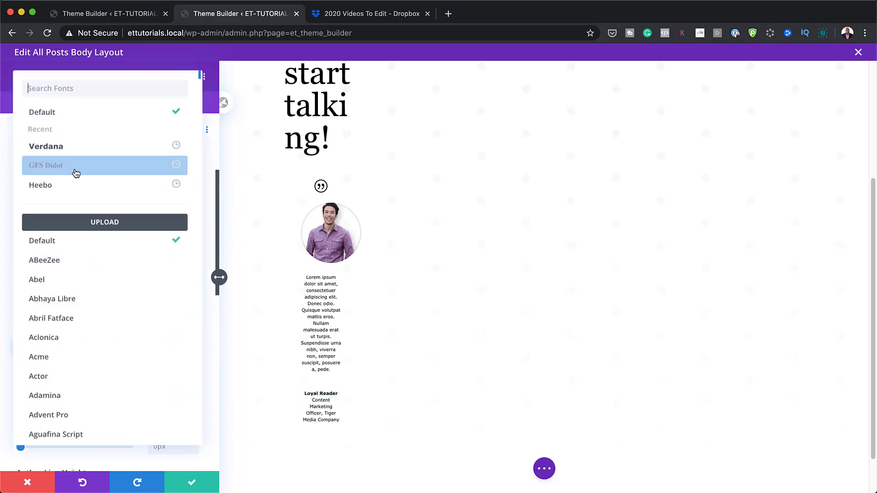
{"action": "left_click", "coordinate": [80, 170]}
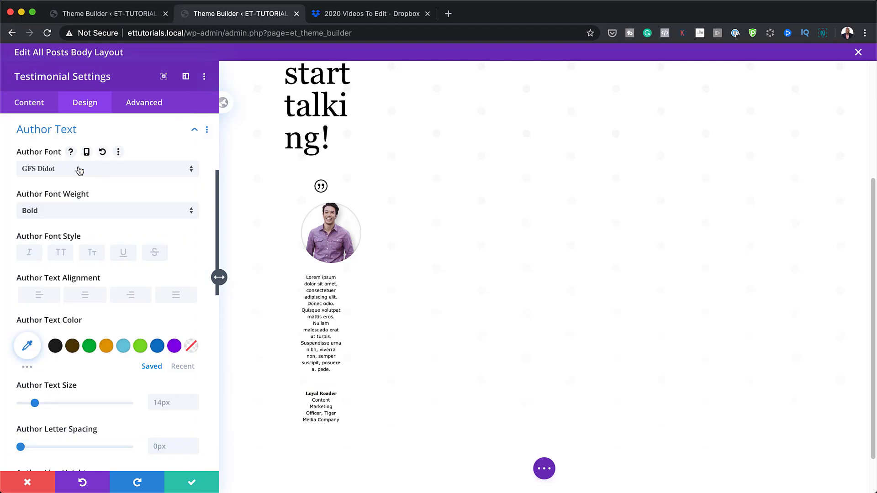
{"action": "scroll", "coordinate": [114, 393], "scroll_direction": "down", "scroll_amount": 1}
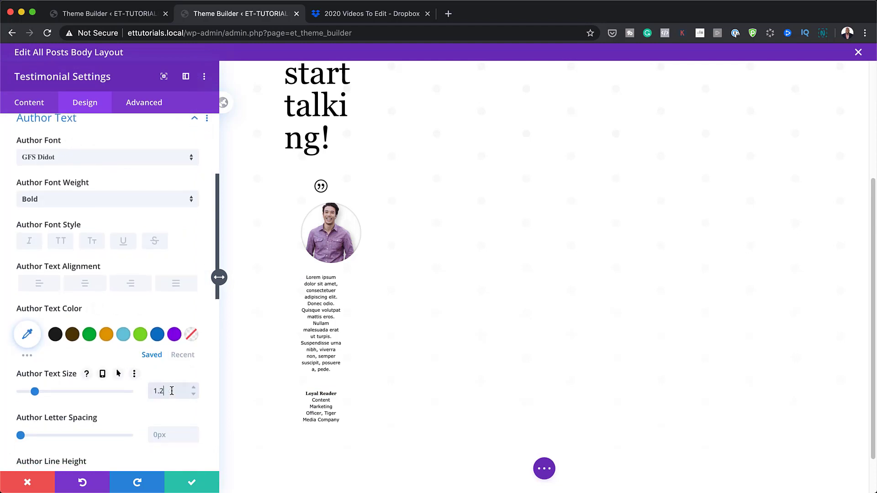
{"action": "left_click", "coordinate": [172, 391]}
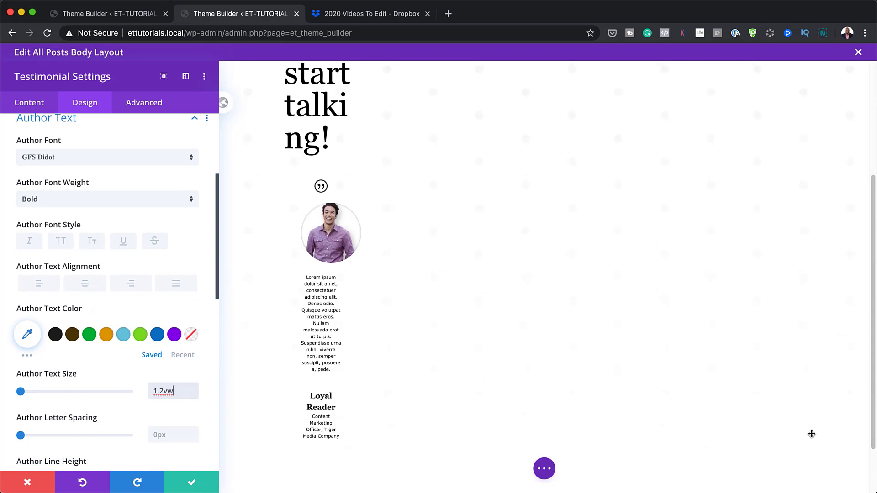
{"action": "left_click", "coordinate": [167, 436]}
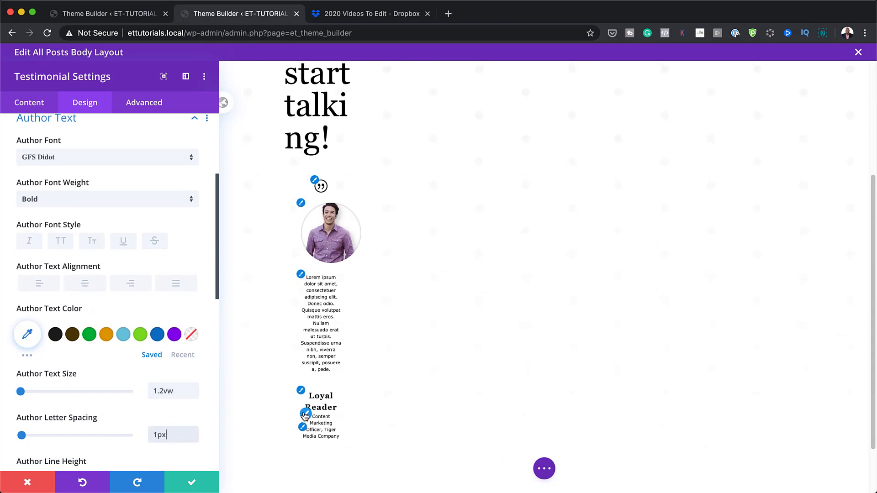
- Set the testimonial's position text font to GFS Didot and its size to 0.9vw
{"action": "left_click", "coordinate": [306, 418]}
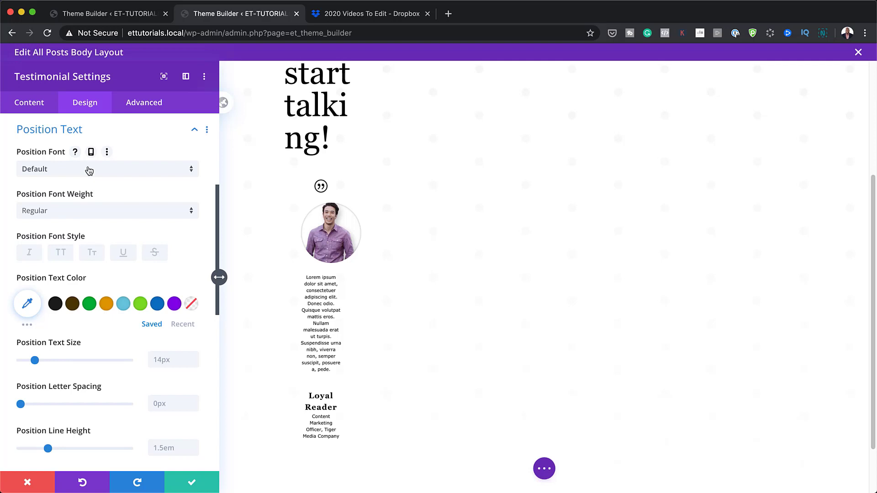
{"action": "left_click", "coordinate": [89, 170]}
{"action": "left_click", "coordinate": [88, 170]}
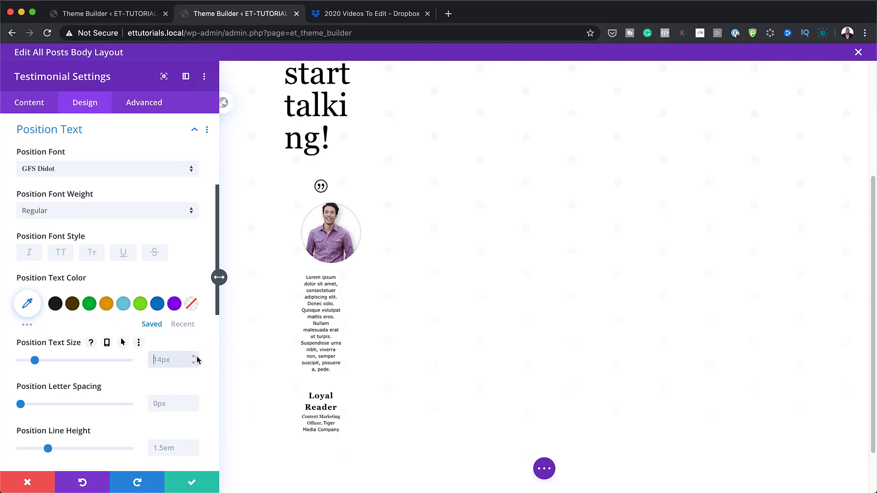
{"action": "type", "text": "0.9vw"}
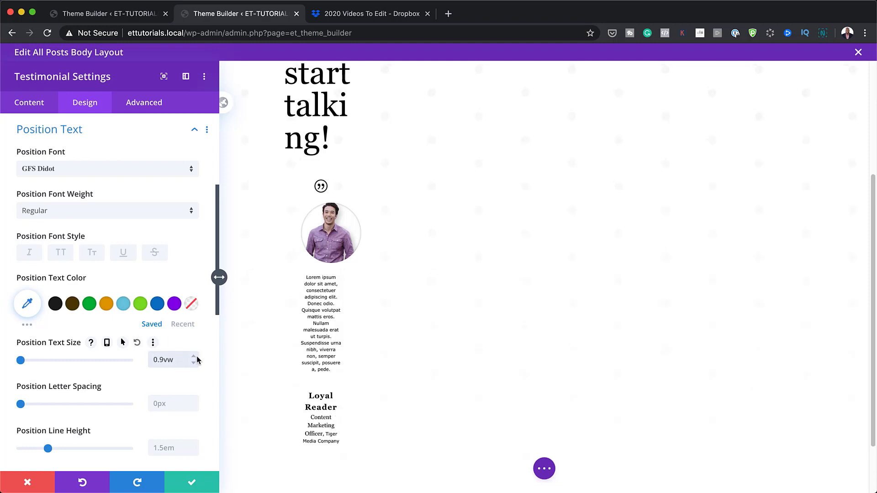
{"action": "key", "text": "Return"}
- Set the testimonial's position text color to #000000 and its line height to 2em
{"action": "left_click", "coordinate": [183, 325]}
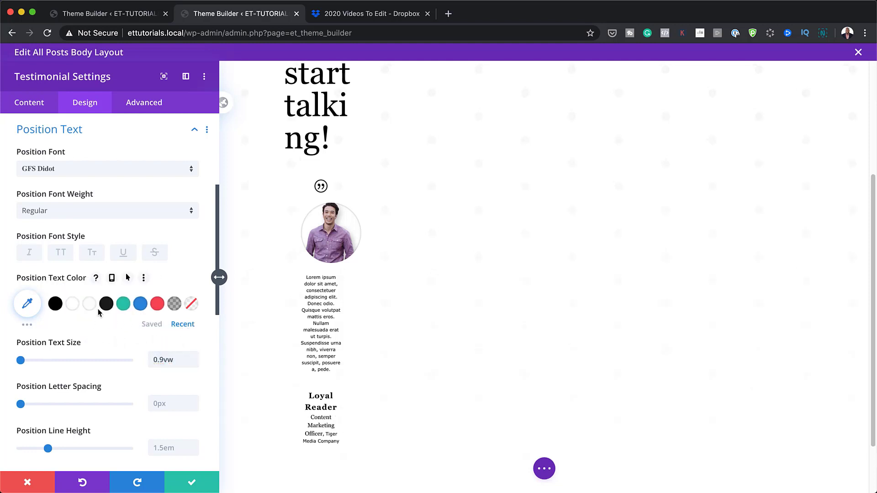
{"action": "left_click", "coordinate": [56, 304]}
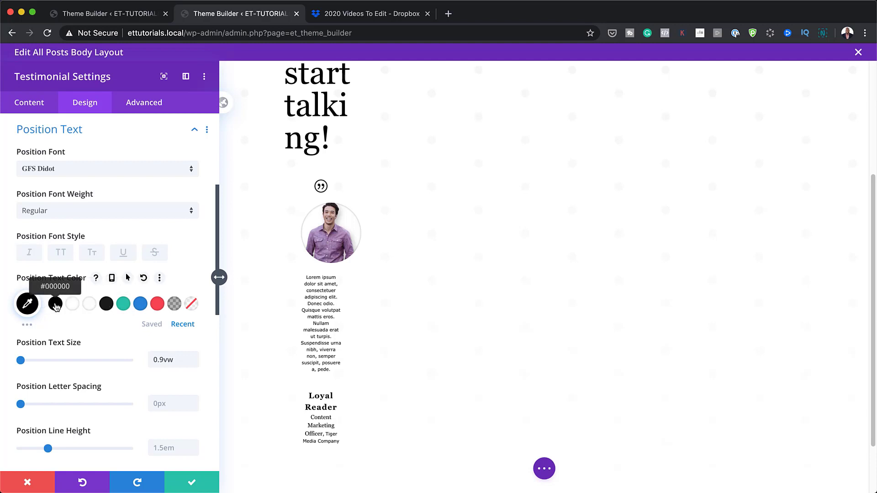
{"action": "left_click", "coordinate": [194, 444]}
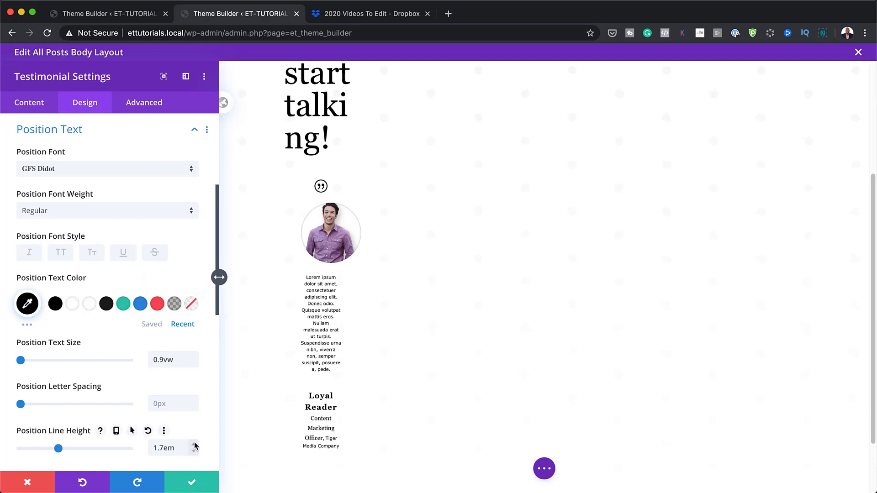
{"action": "left_click", "coordinate": [194, 444]}
{"action": "left_click", "coordinate": [195, 444]}
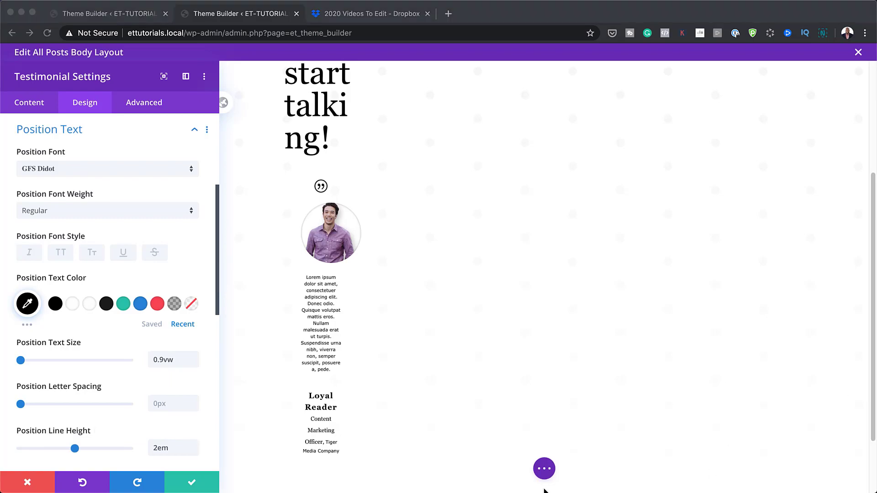
- Set the testimonial's company text to GFS Didot with a 0.7vw size and 2em line height
{"action": "left_click", "coordinate": [307, 441]}
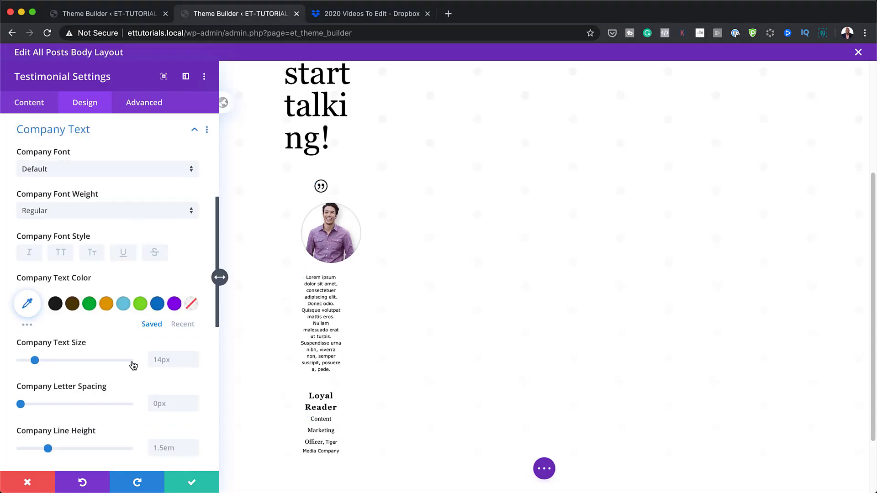
{"action": "left_click", "coordinate": [92, 171]}
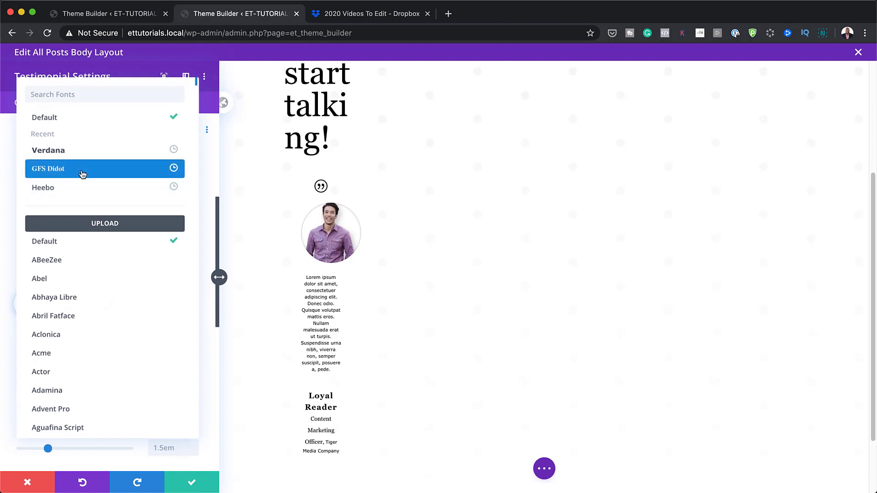
{"action": "left_click", "coordinate": [83, 174]}
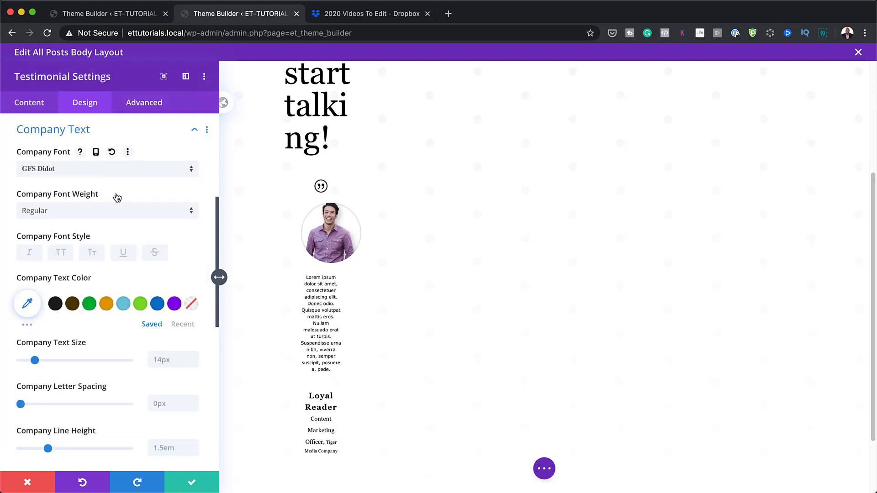
{"action": "left_click", "coordinate": [166, 359]}
{"action": "type", "text": "0.7vw"}
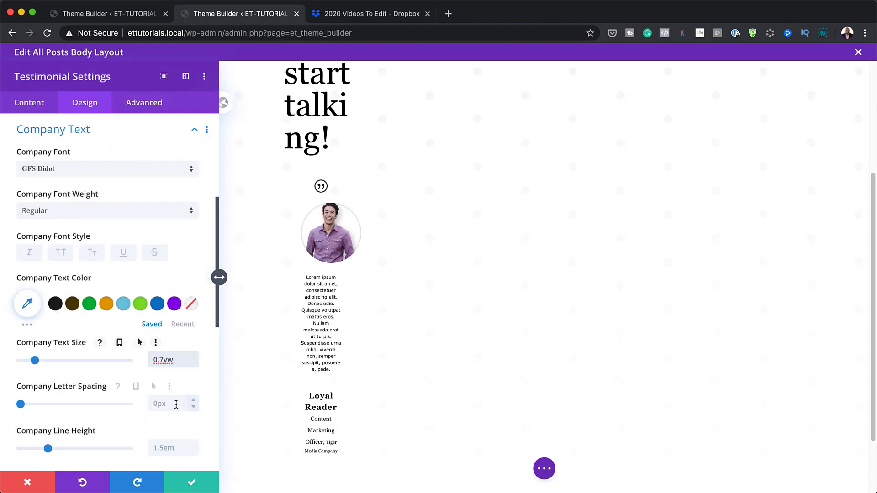
{"action": "left_click", "coordinate": [194, 445]}
{"action": "left_click", "coordinate": [194, 445]}
{"action": "left_click", "coordinate": [193, 445]}
{"action": "left_click", "coordinate": [194, 445]}
{"action": "left_click", "coordinate": [194, 445]}
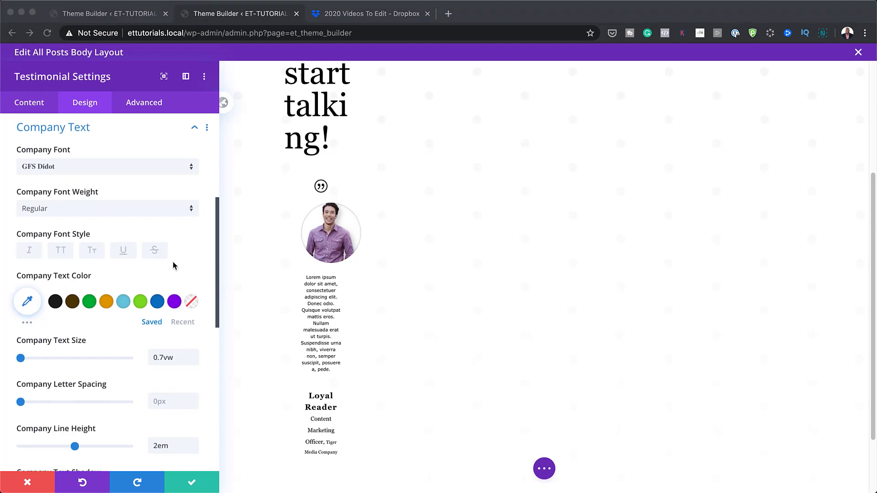
- Set the testimonial module's width to 60% and its module alignment to center
{"action": "scroll", "coordinate": [175, 266], "scroll_direction": "down", "scroll_amount": 7}
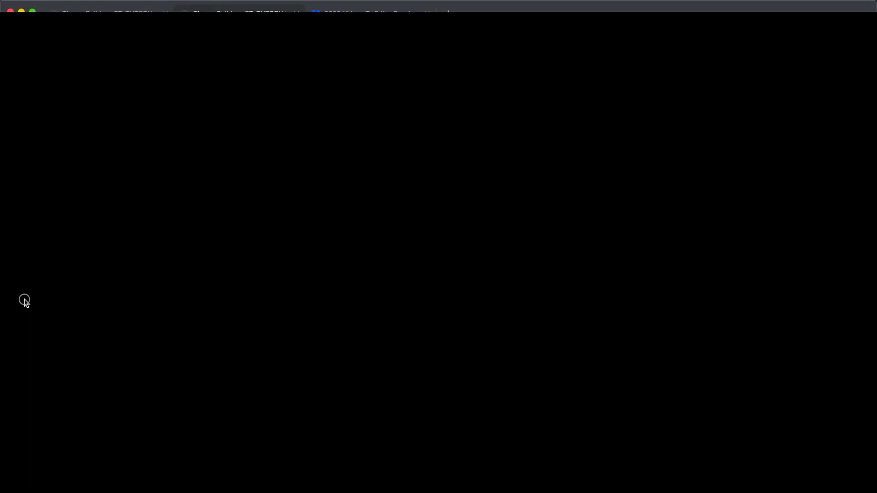
{"action": "scroll", "coordinate": [59, 293], "scroll_direction": "up", "scroll_amount": 4}
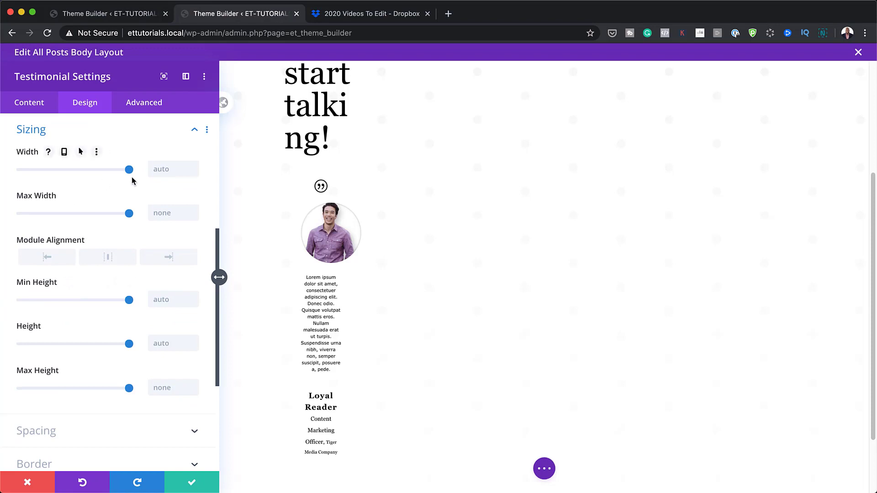
{"action": "left_click", "coordinate": [170, 171]}
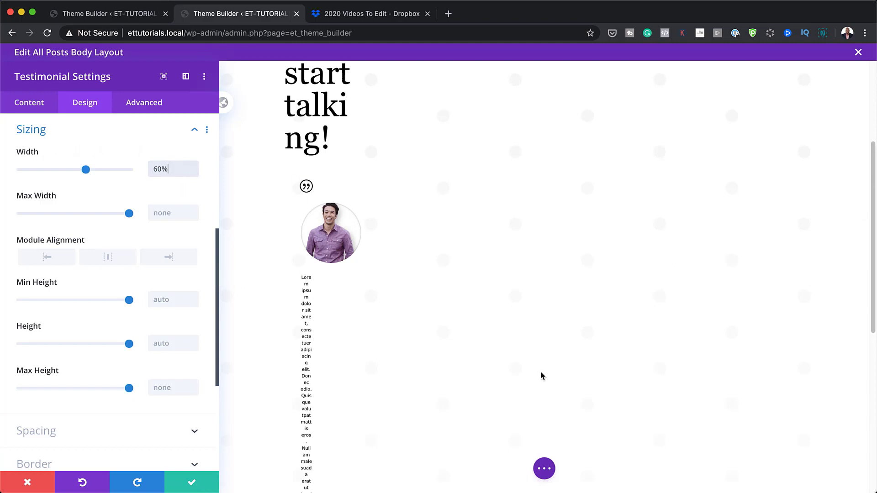
{"action": "left_click", "coordinate": [106, 258]}
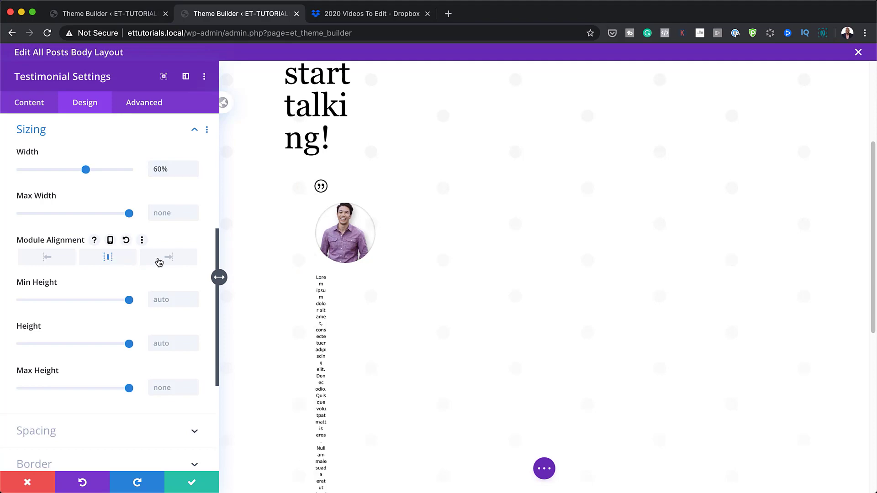
- Set the testimonial module's top padding to 1.5vw
{"action": "scroll", "coordinate": [172, 292], "scroll_direction": "down", "scroll_amount": 2}
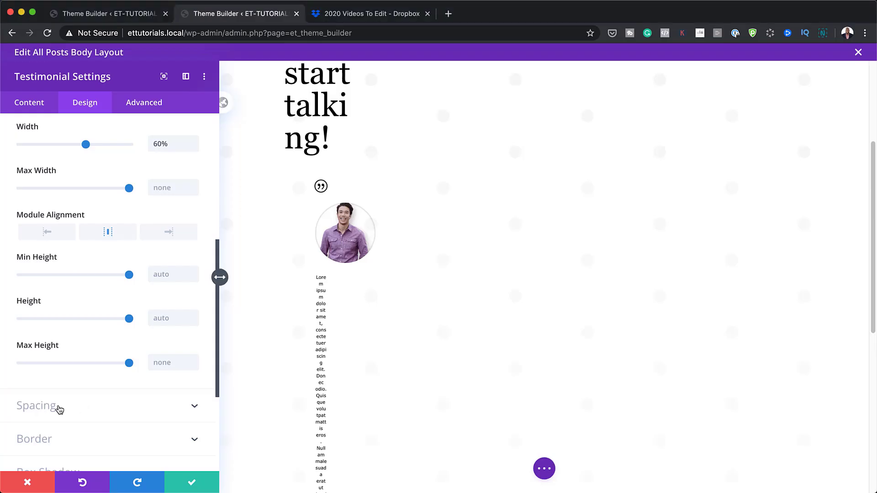
{"action": "left_click", "coordinate": [59, 409]}
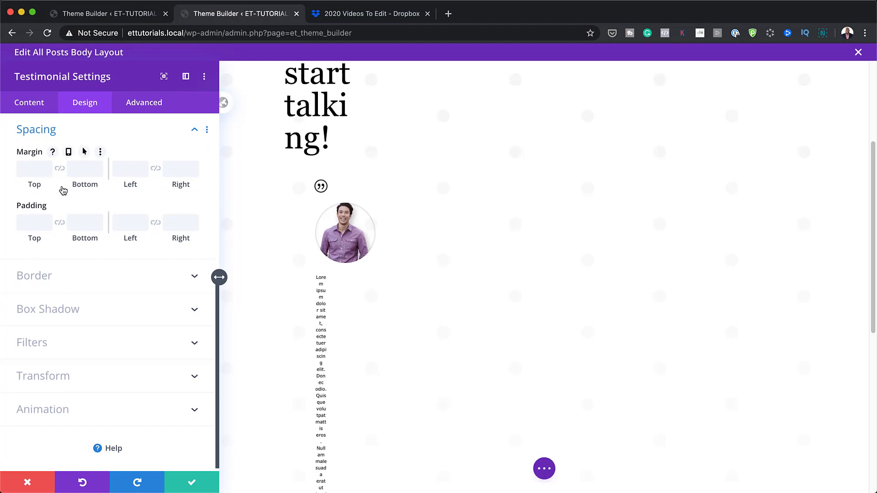
{"action": "left_click", "coordinate": [34, 222]}
{"action": "type", "text": "1.5vw"}
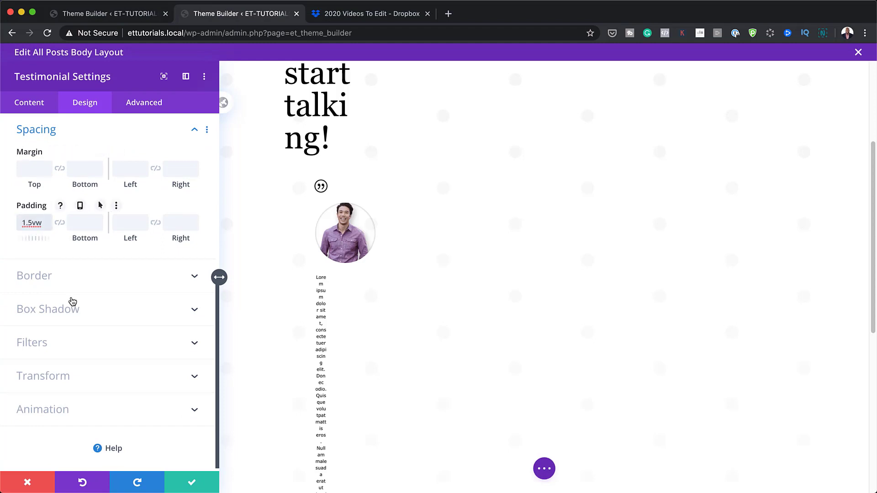
- Give the testimonial module a 2px top border in color #1e1e1e
{"action": "scroll", "coordinate": [474, 354], "scroll_direction": "up", "scroll_amount": 5}
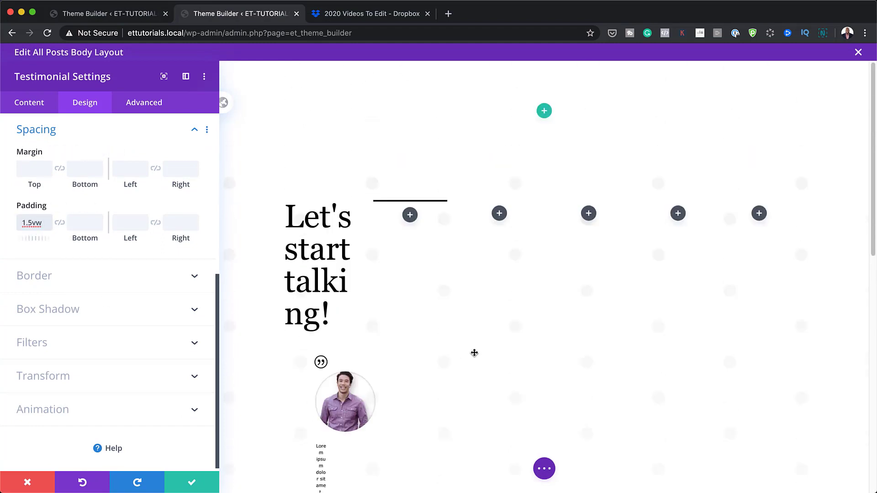
{"action": "left_click", "coordinate": [43, 276]}
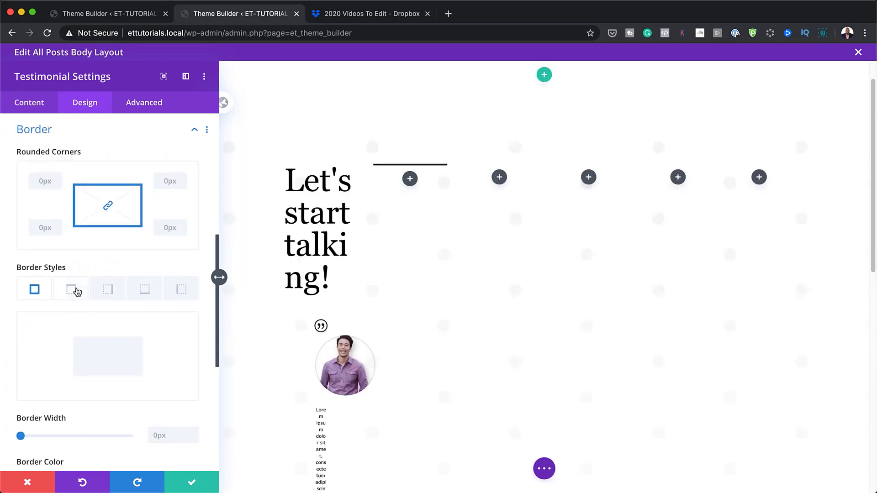
{"action": "left_click", "coordinate": [76, 290]}
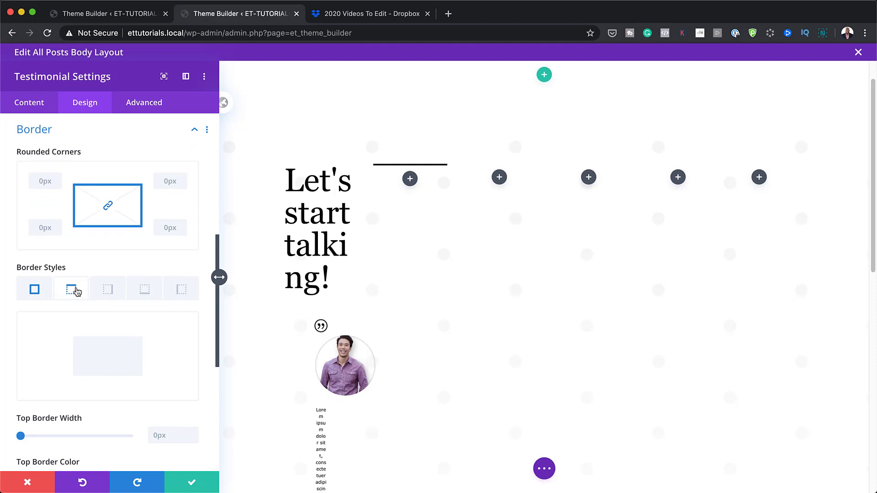
{"action": "scroll", "coordinate": [149, 400], "scroll_direction": "down", "scroll_amount": 2}
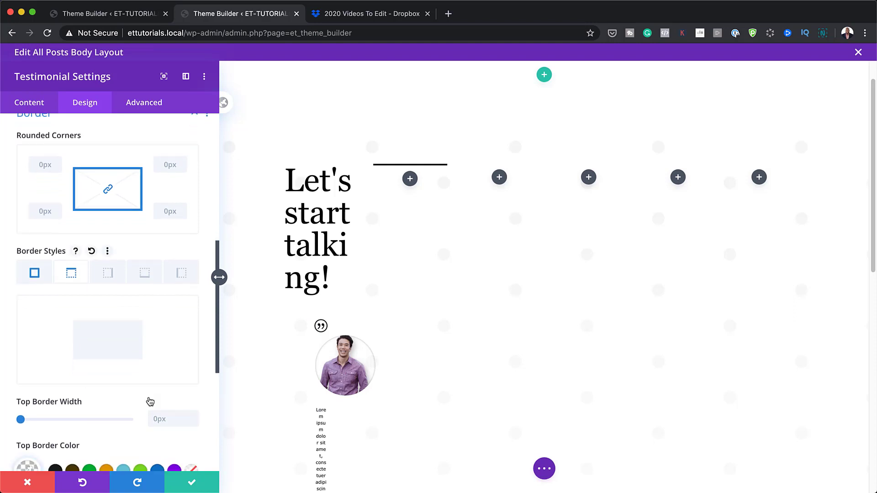
{"action": "left_click", "coordinate": [172, 419]}
{"action": "type", "text": "2"}
{"action": "scroll", "coordinate": [91, 402], "scroll_direction": "down", "scroll_amount": 5}
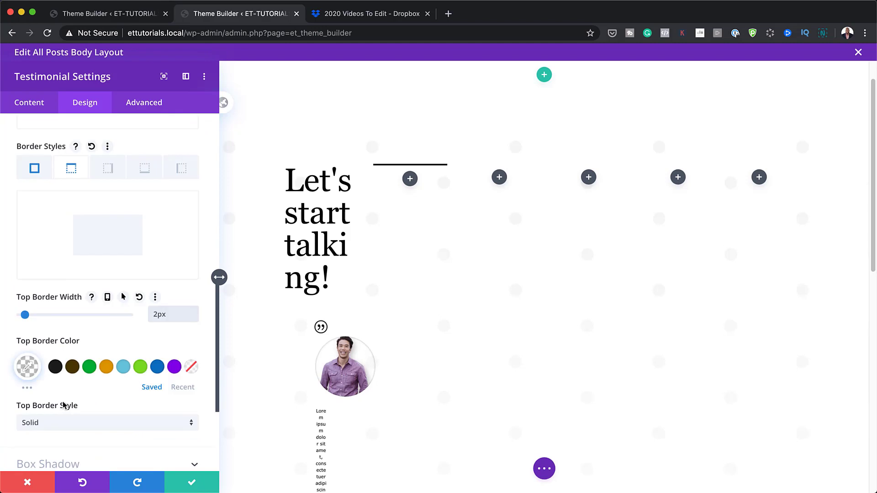
{"action": "left_click", "coordinate": [55, 367]}
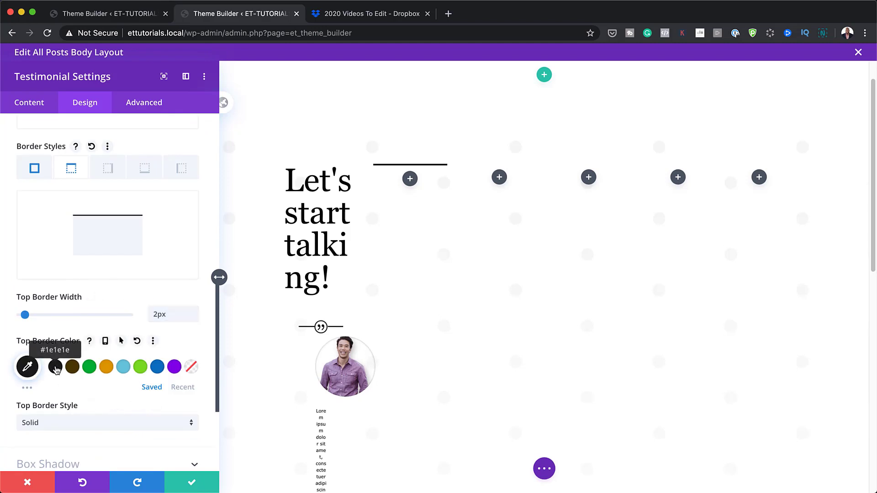
- Save the testimonial settings and insert a Comments module in the row's second column
{"action": "left_click", "coordinate": [321, 327]}
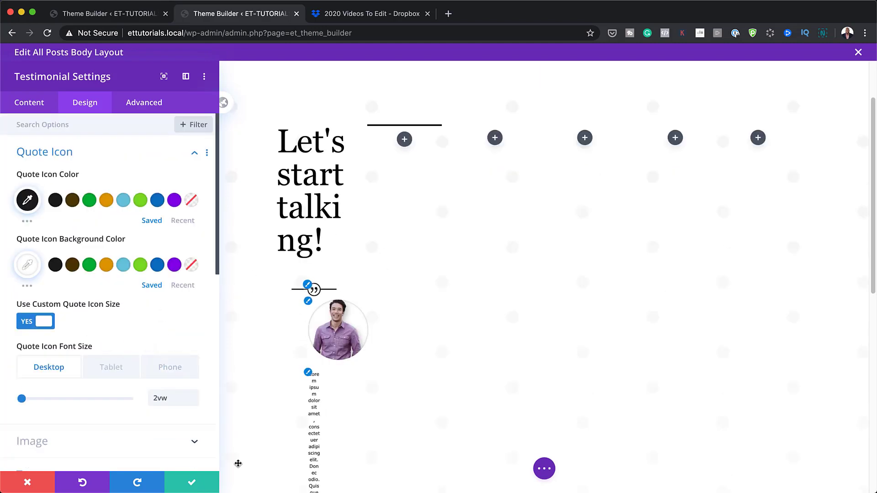
{"action": "left_click", "coordinate": [191, 484]}
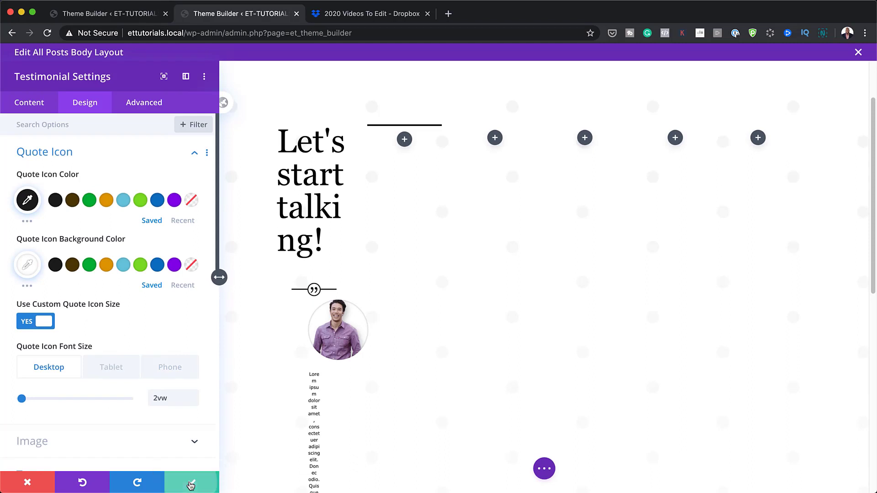
{"action": "left_click", "coordinate": [256, 151]}
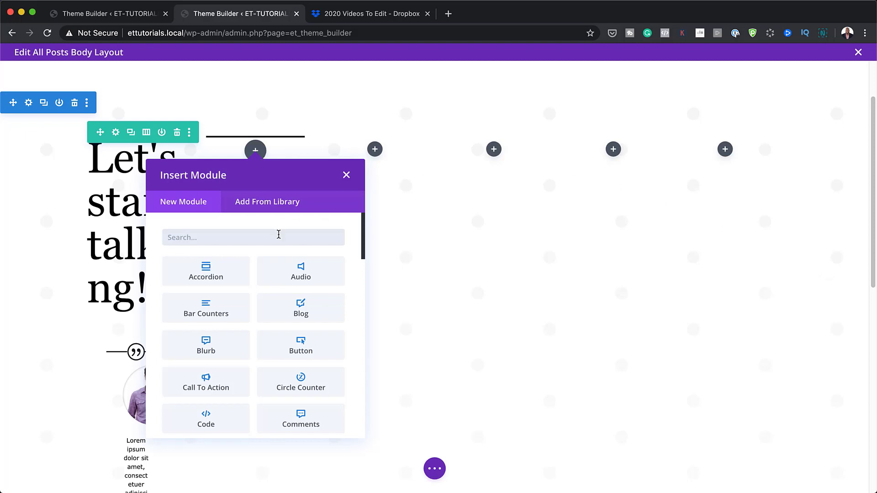
{"action": "type", "text": "coo"}
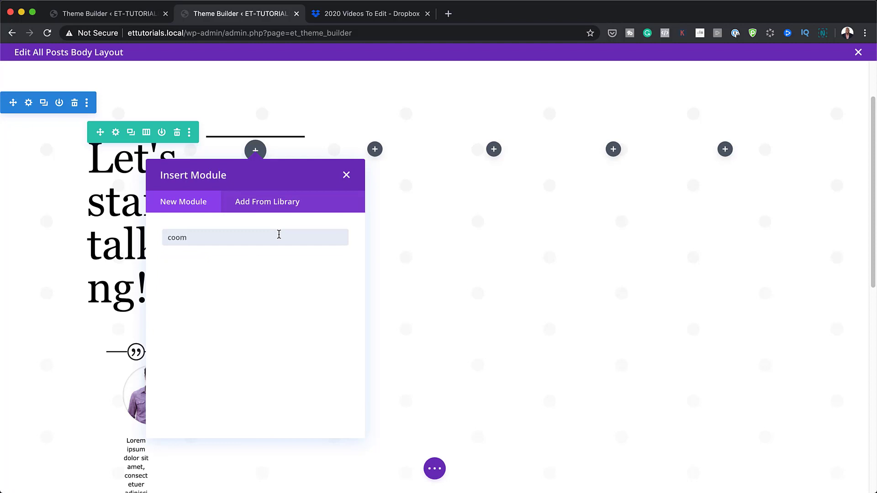
{"action": "key", "text": "BackSpace"}
{"action": "type", "text": "m"}
{"action": "left_click", "coordinate": [237, 278]}
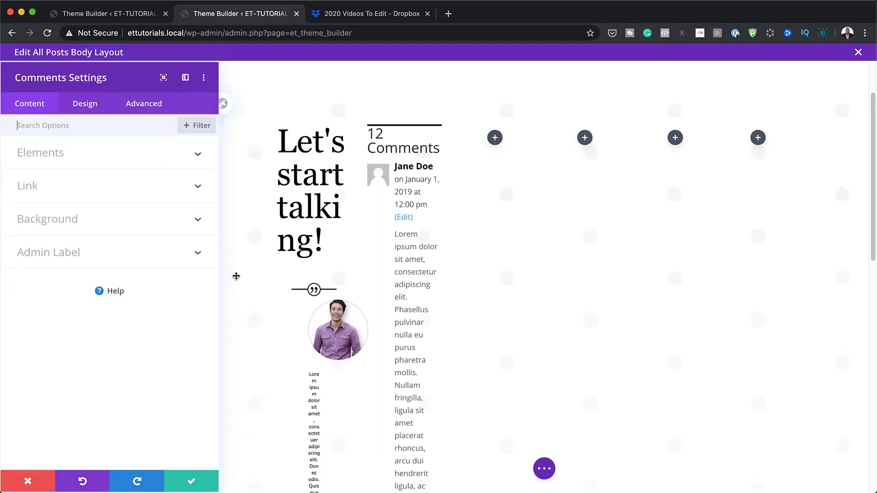
- Hide the author avatar and the comment count in the Comments module
{"action": "left_click", "coordinate": [72, 153]}
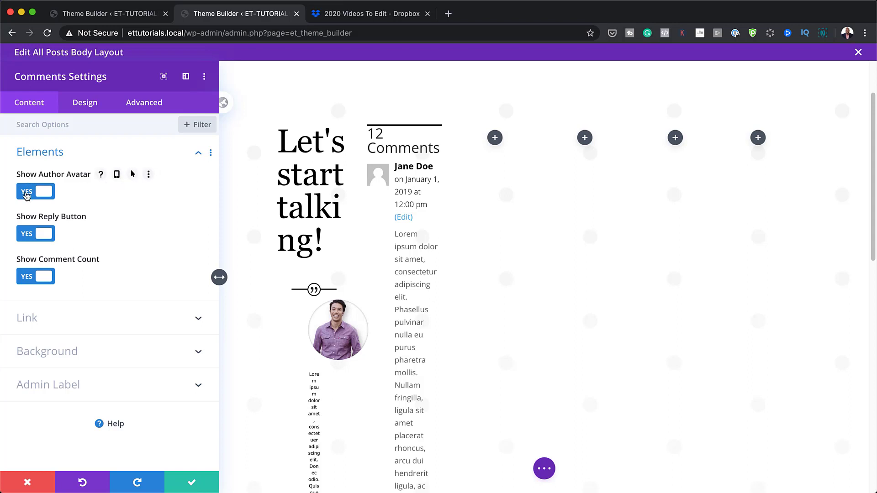
{"action": "left_click", "coordinate": [27, 194]}
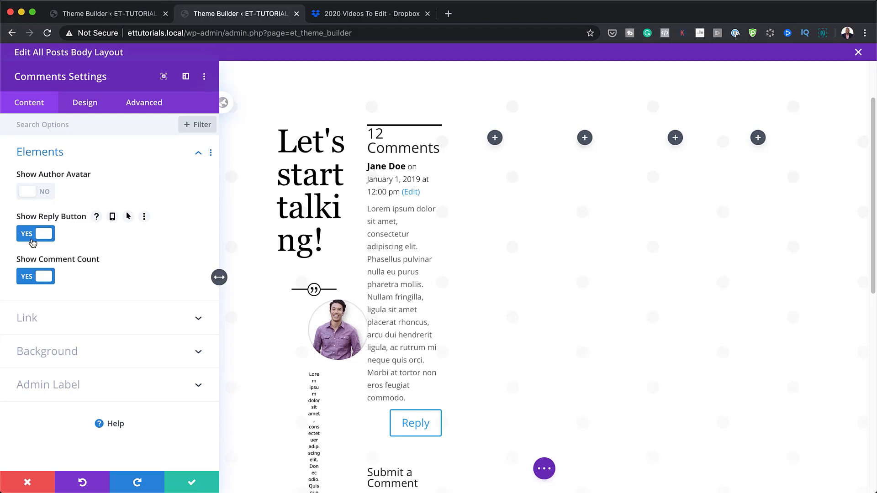
{"action": "left_click", "coordinate": [26, 278]}
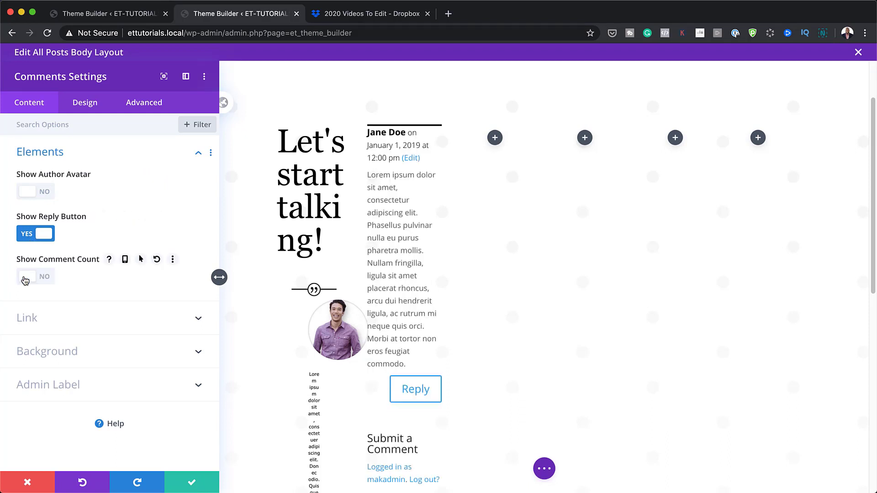
- Set the comment fields' text color to #1e1e1e and their focus background color to #f7f7f7
{"action": "left_click", "coordinate": [100, 104]}
{"action": "left_click", "coordinate": [63, 155]}
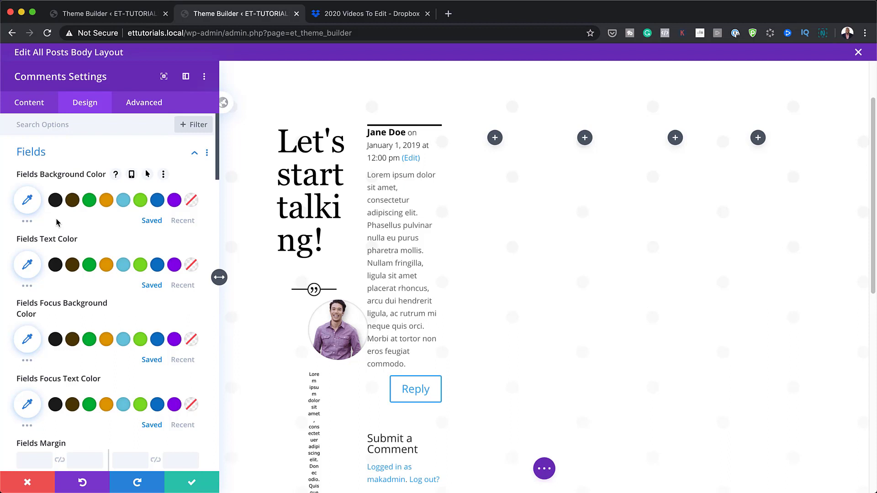
{"action": "left_click", "coordinate": [55, 265]}
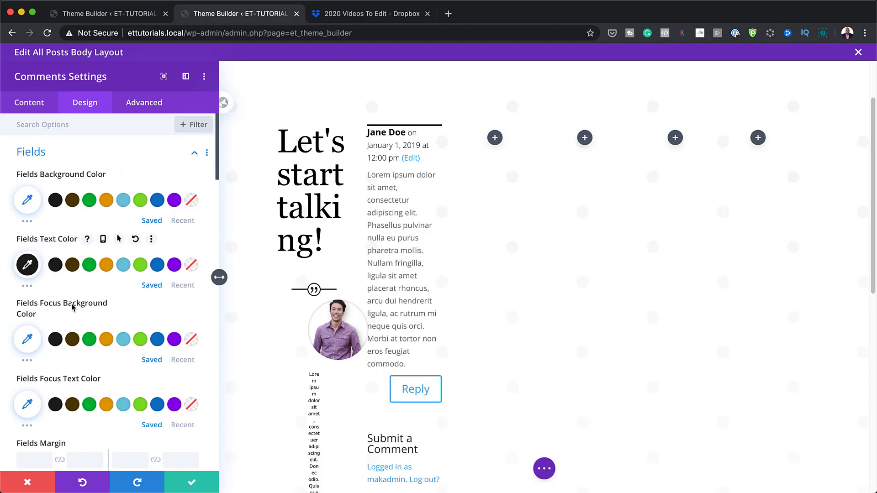
{"action": "left_click", "coordinate": [55, 339]}
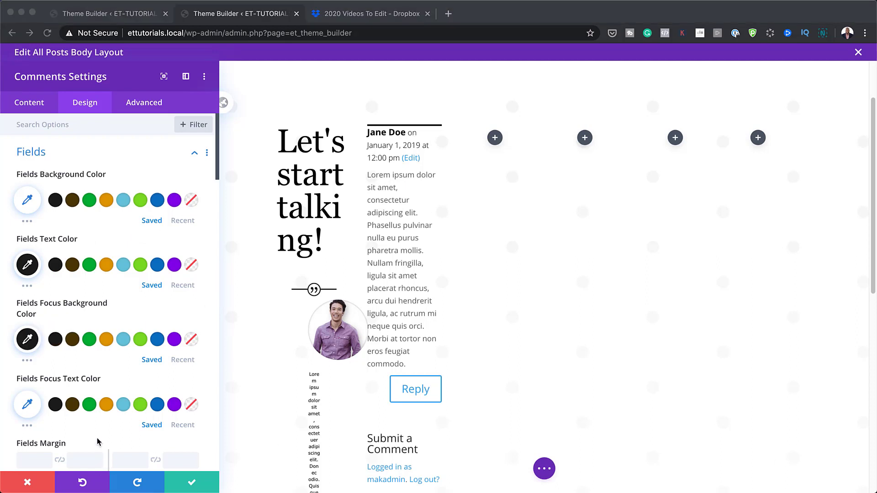
{"action": "left_click", "coordinate": [28, 333]}
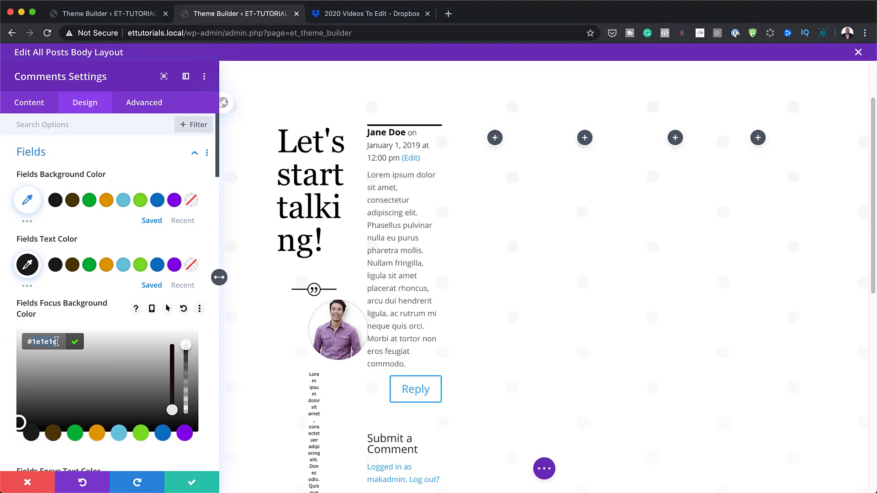
{"action": "type", "text": "#f7f7f7"}
{"action": "left_click", "coordinate": [211, 328]}
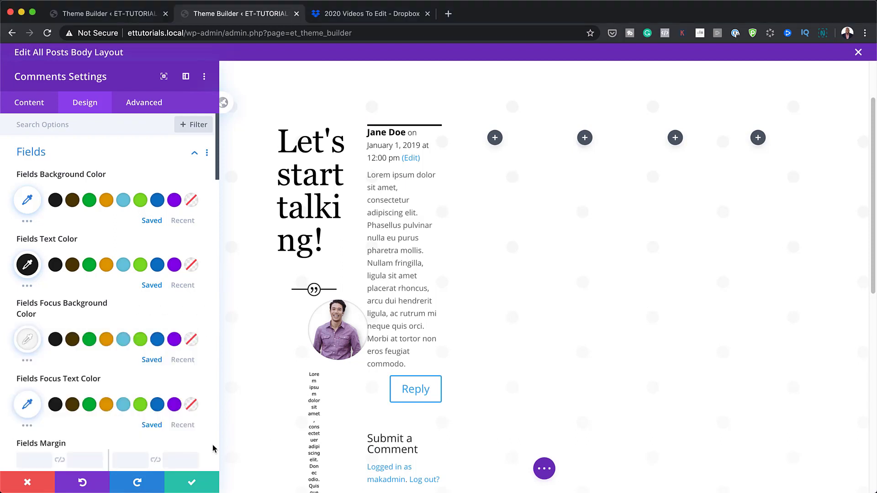
- Set the comment fields' font to GFS Didot with a text size of 0.9vw
{"action": "scroll", "coordinate": [88, 447], "scroll_direction": "down", "scroll_amount": 4}
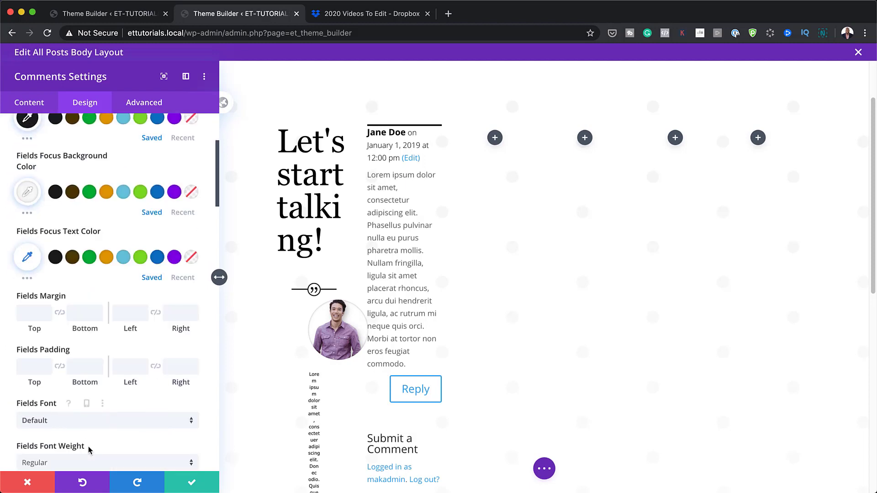
{"action": "left_click", "coordinate": [70, 423]}
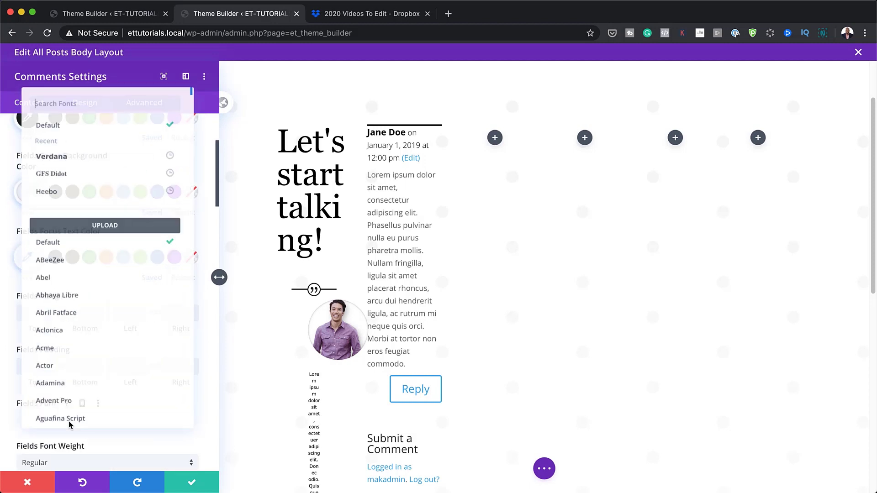
{"action": "left_click", "coordinate": [71, 173]}
{"action": "scroll", "coordinate": [147, 425], "scroll_direction": "down", "scroll_amount": 5}
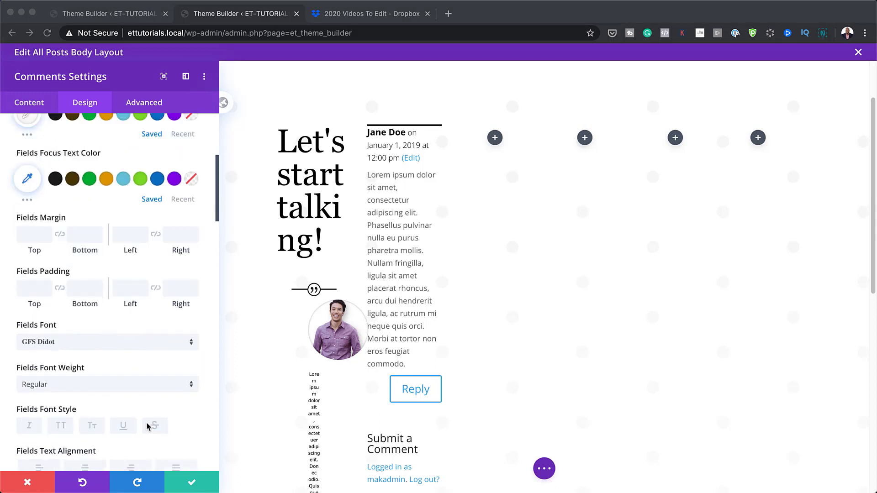
{"action": "scroll", "coordinate": [147, 427], "scroll_direction": "down", "scroll_amount": 3}
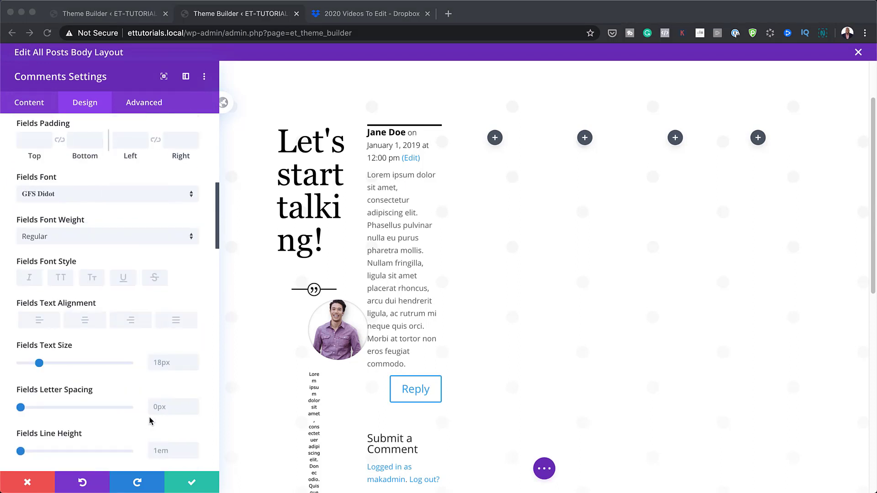
{"action": "left_click", "coordinate": [164, 363]}
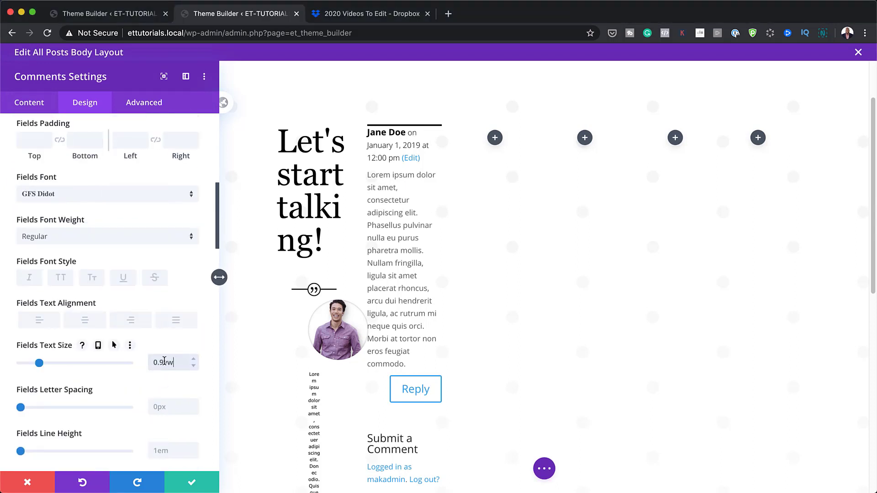
{"action": "key", "text": "Return"}
{"action": "scroll", "coordinate": [176, 249], "scroll_direction": "down", "scroll_amount": 3}
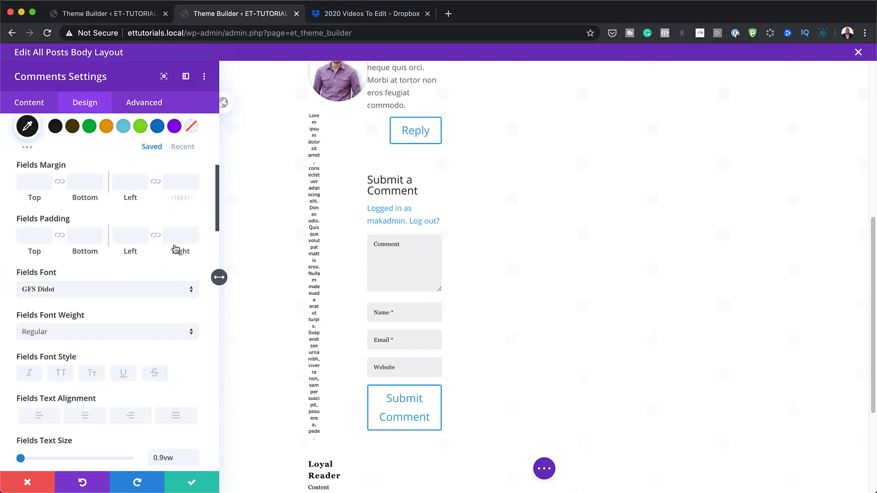
- Style the comment form title in GFS Didot with text color #1e1e1e and a 0.9vw size
{"action": "scroll", "coordinate": [176, 247], "scroll_direction": "down", "scroll_amount": 4}
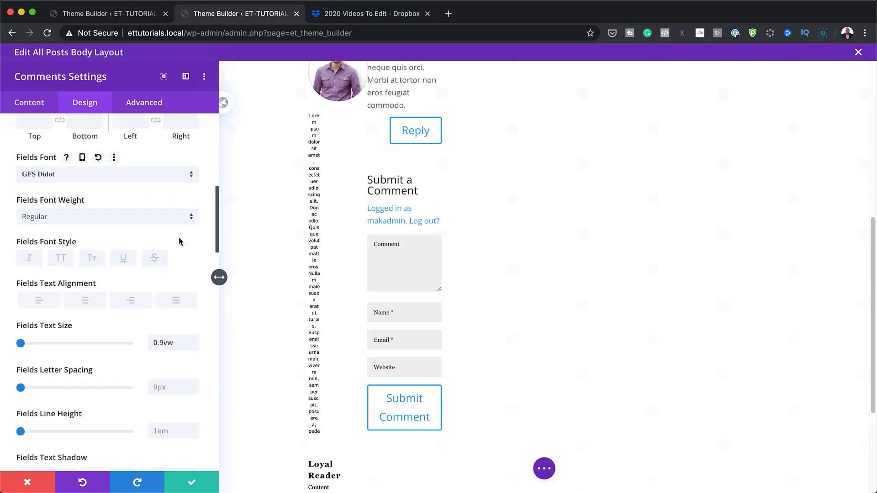
{"action": "scroll", "coordinate": [179, 242], "scroll_direction": "down", "scroll_amount": 4}
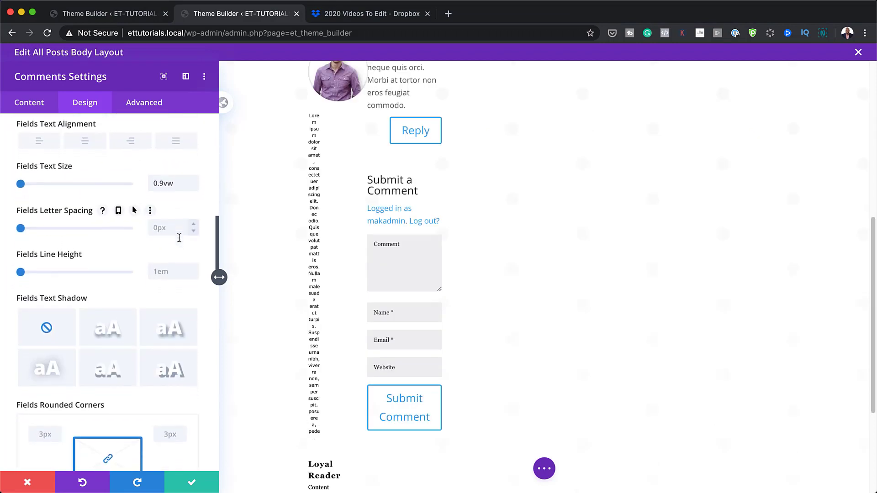
{"action": "scroll", "coordinate": [179, 238], "scroll_direction": "down", "scroll_amount": 12}
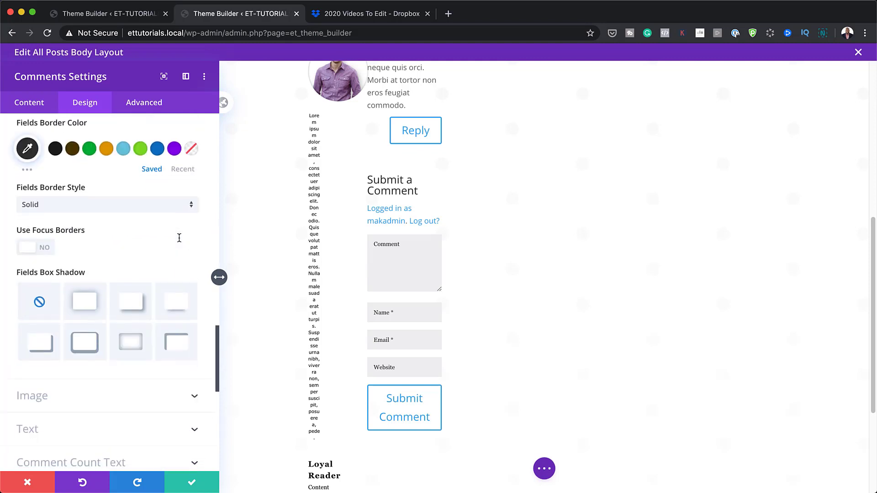
{"action": "scroll", "coordinate": [179, 238], "scroll_direction": "down", "scroll_amount": 2}
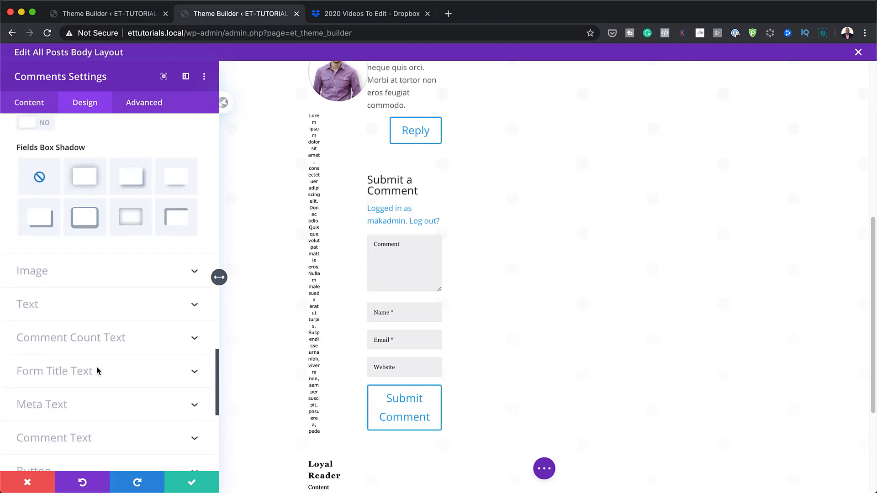
{"action": "left_click", "coordinate": [87, 371]}
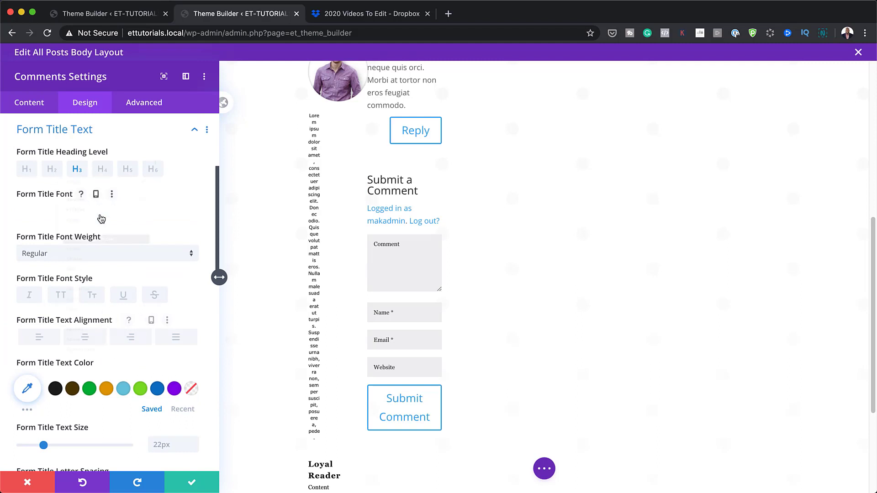
{"action": "left_click", "coordinate": [100, 212]}
{"action": "left_click", "coordinate": [86, 171]}
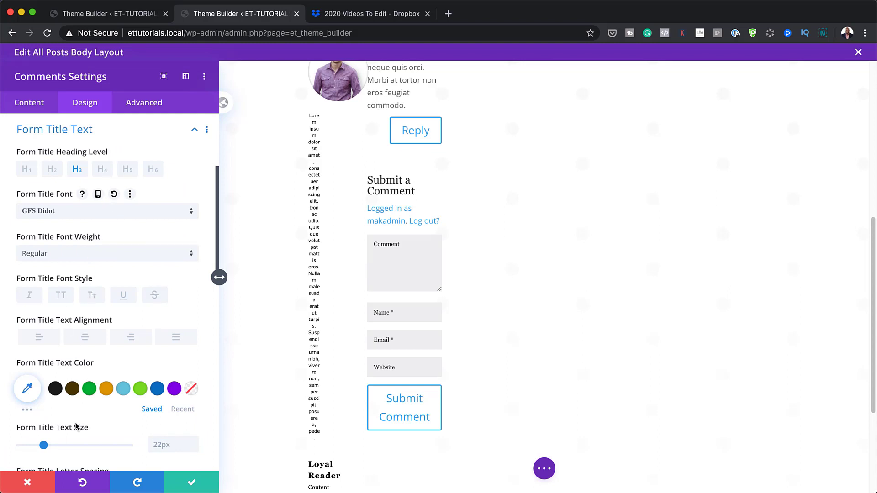
{"action": "left_click", "coordinate": [55, 389]}
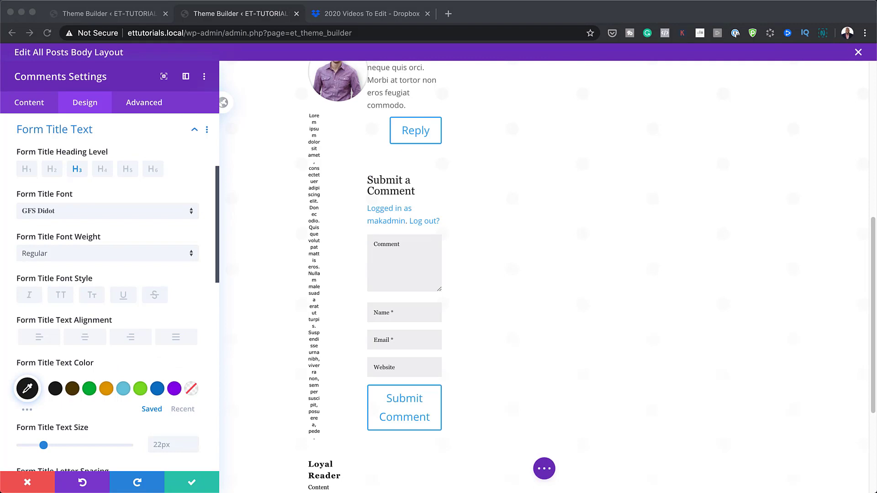
{"action": "double_click", "coordinate": [172, 445]}
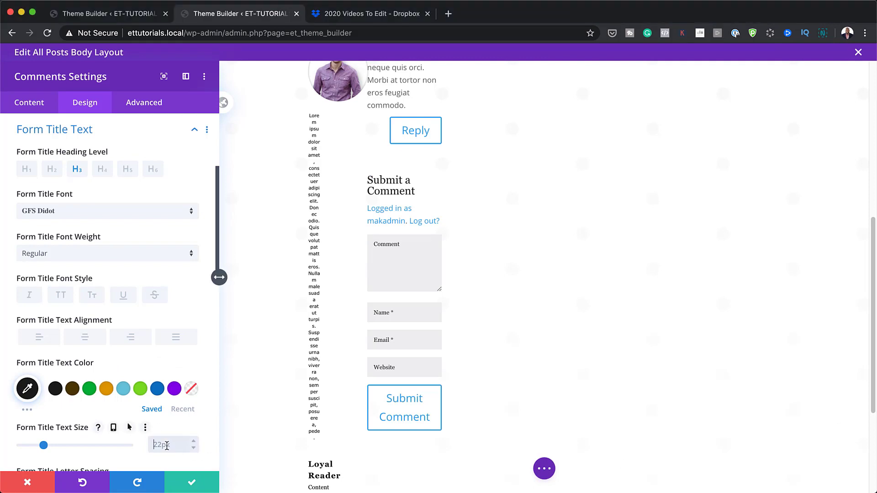
{"action": "type", "text": "0.9vw"}
{"action": "scroll", "coordinate": [146, 327], "scroll_direction": "down", "scroll_amount": 1}
- Style the comment meta text in GFS Didot with the dark preset color and a 1.3vw size
{"action": "scroll", "coordinate": [146, 326], "scroll_direction": "down", "scroll_amount": 10}
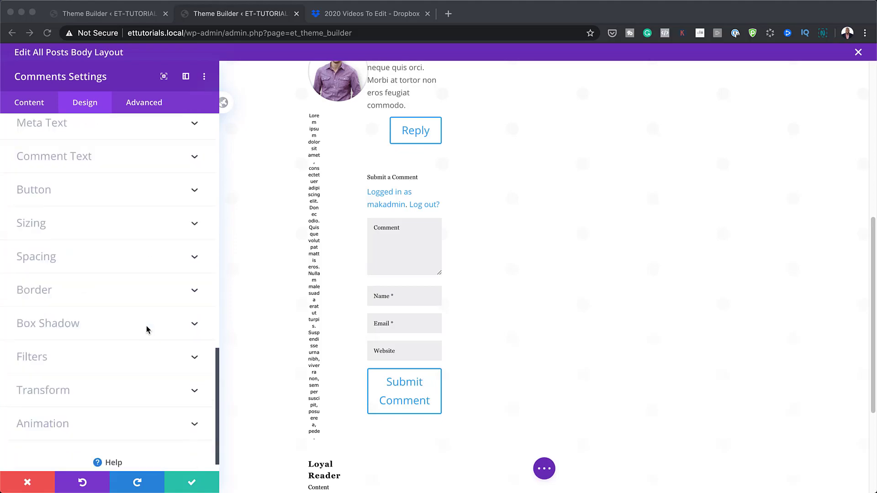
{"action": "scroll", "coordinate": [128, 311], "scroll_direction": "up", "scroll_amount": 3}
{"action": "left_click", "coordinate": [108, 264]}
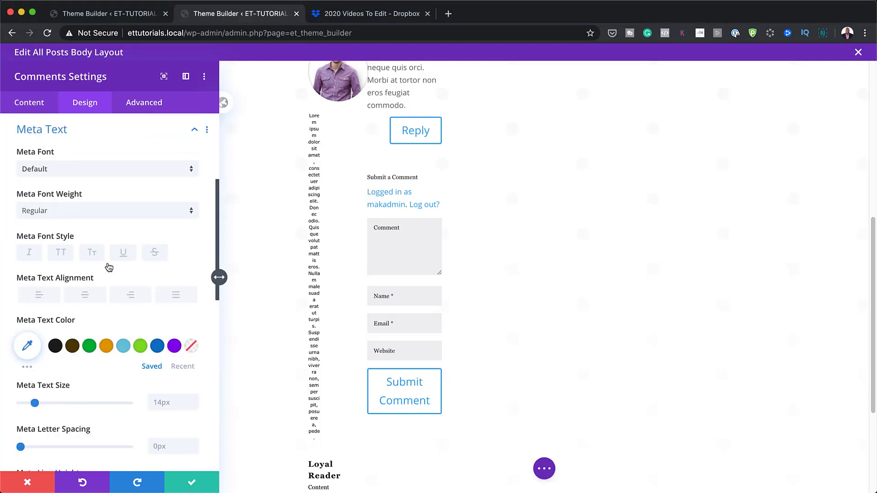
{"action": "left_click", "coordinate": [98, 173]}
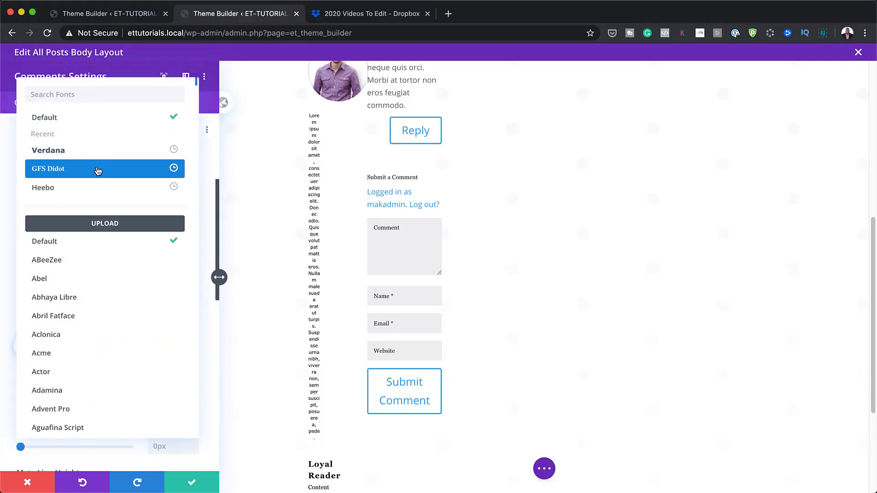
{"action": "left_click", "coordinate": [97, 171]}
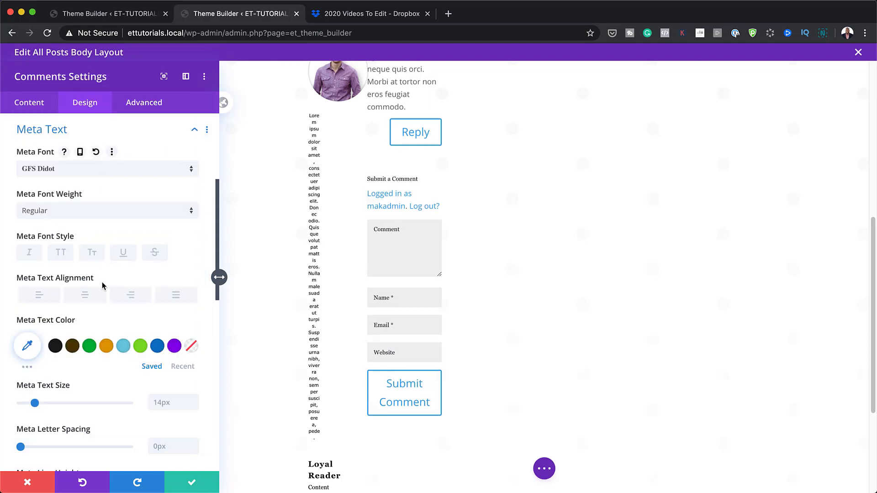
{"action": "left_click", "coordinate": [166, 401]}
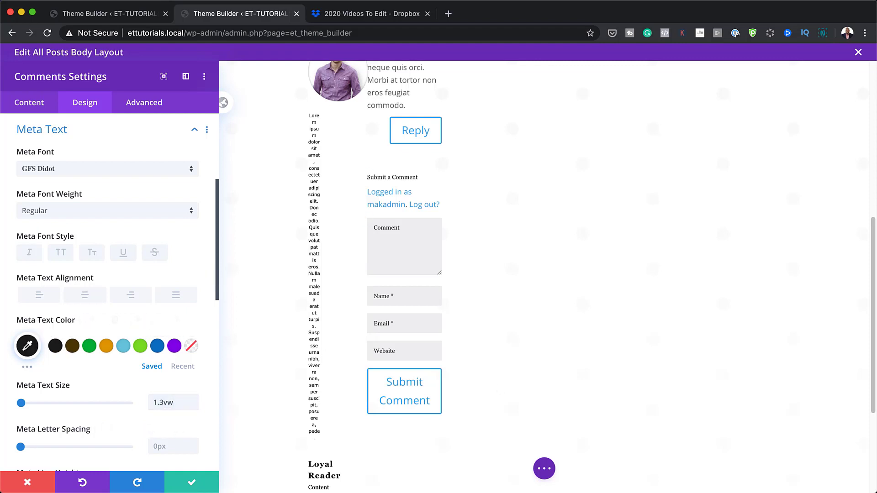
- Set the comment text's font to Verdana with a text size of 0.7vw
{"action": "scroll", "coordinate": [156, 319], "scroll_direction": "down", "scroll_amount": 6}
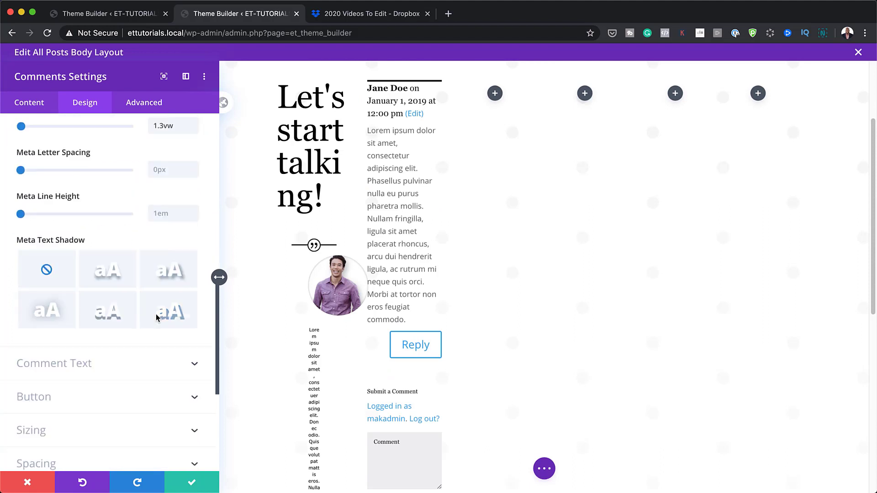
{"action": "left_click", "coordinate": [54, 361]}
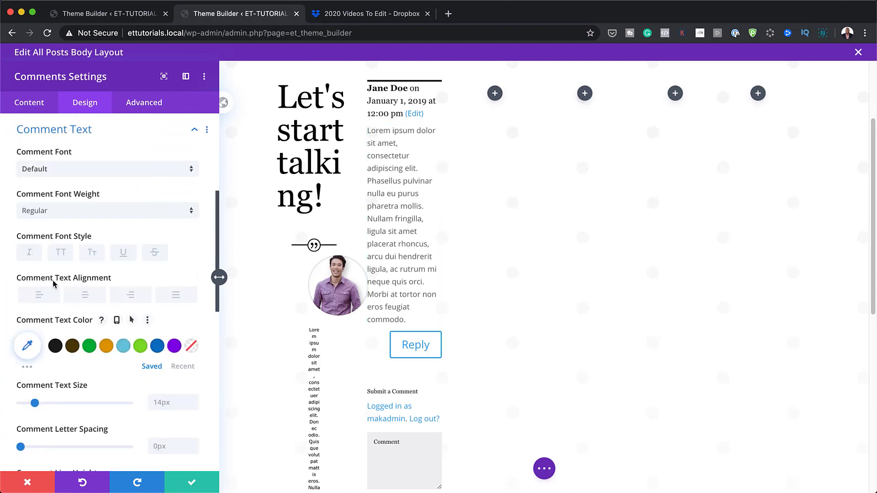
{"action": "left_click", "coordinate": [55, 171]}
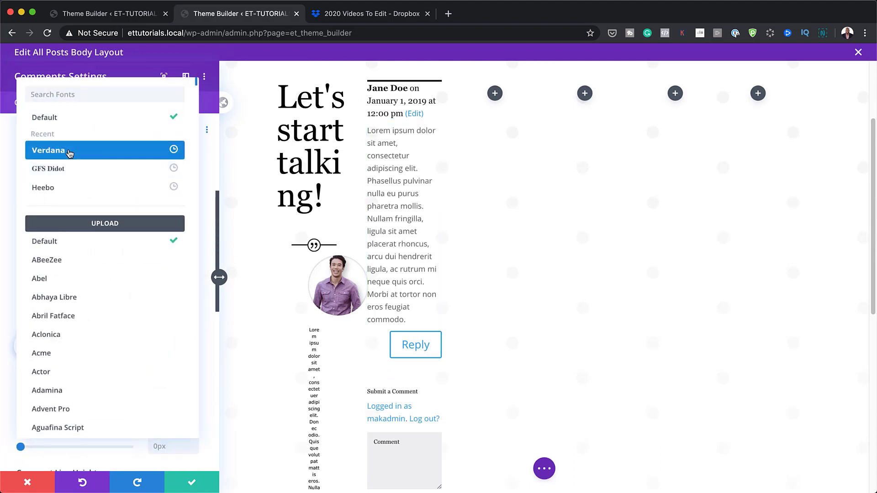
{"action": "left_click", "coordinate": [68, 150]}
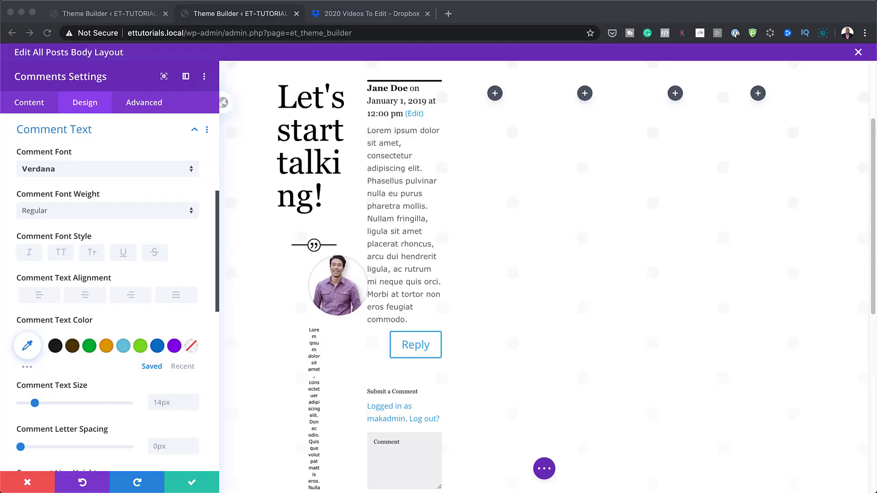
{"action": "left_click", "coordinate": [165, 403]}
{"action": "type", "text": "0.7vw"}
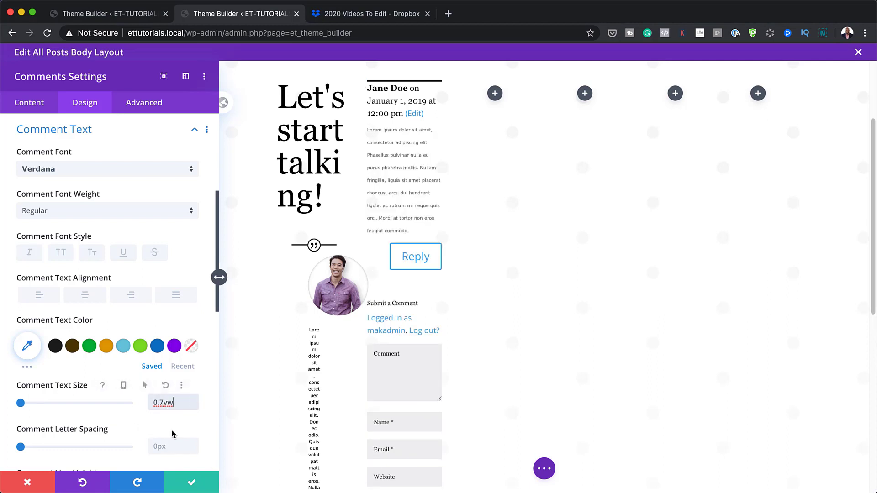
- Set the comment text's letter spacing to 1px and its line height to 1.8em
{"action": "left_click", "coordinate": [196, 444]}
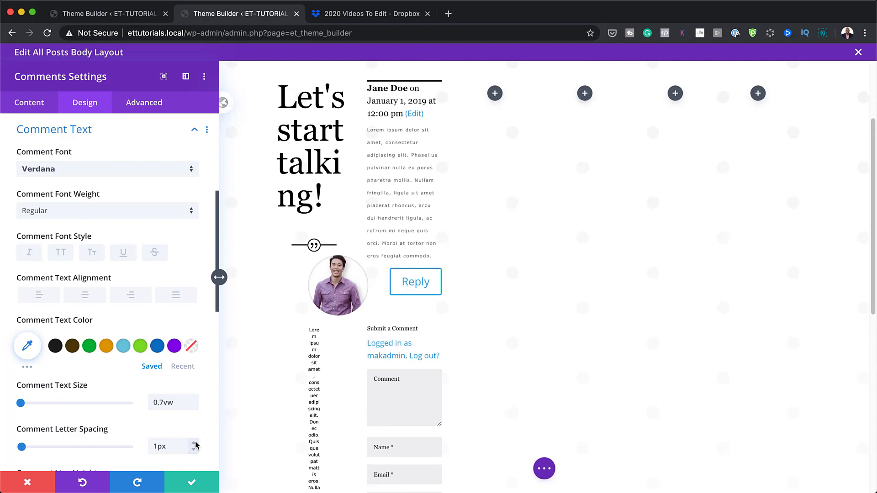
{"action": "scroll", "coordinate": [196, 446], "scroll_direction": "down", "scroll_amount": 4}
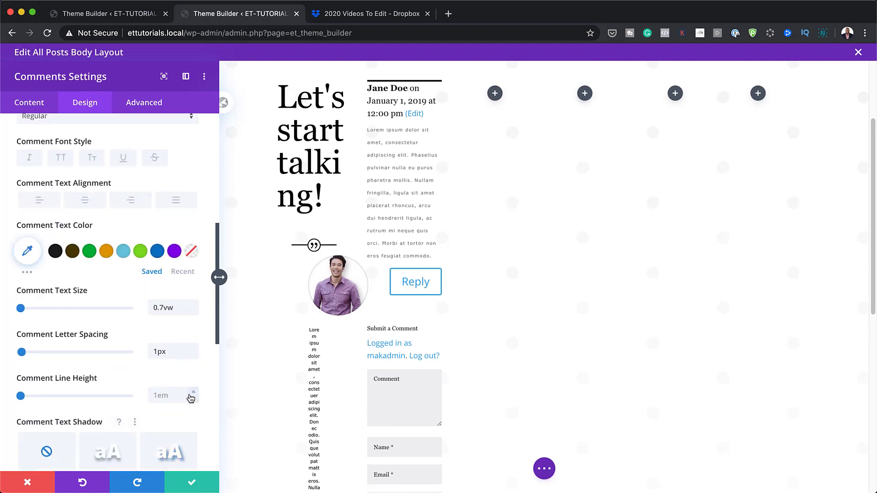
{"action": "left_click", "coordinate": [193, 393]}
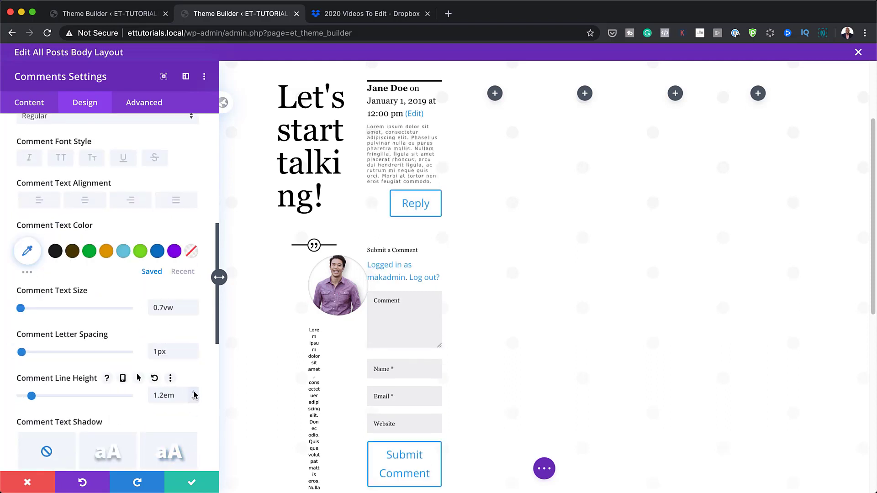
{"action": "left_click", "coordinate": [193, 393]}
{"action": "left_click", "coordinate": [194, 394]}
{"action": "left_click", "coordinate": [193, 393]}
{"action": "left_click", "coordinate": [193, 394]}
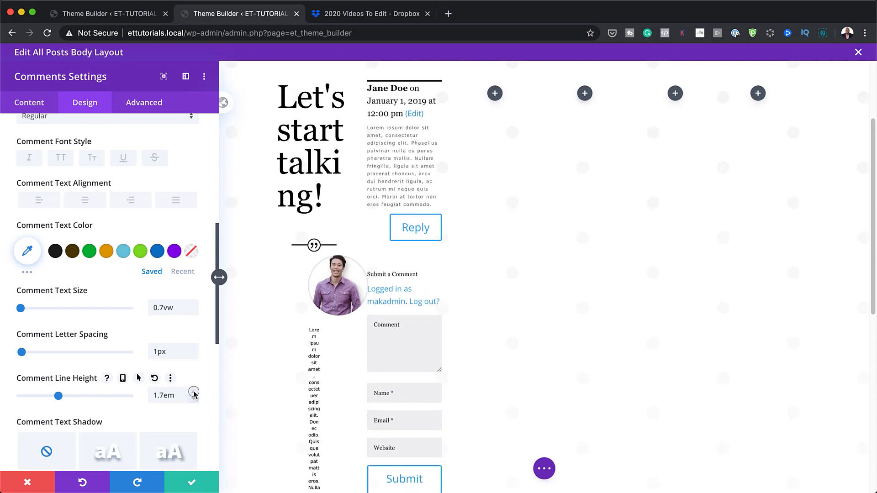
{"action": "left_click", "coordinate": [193, 393]}
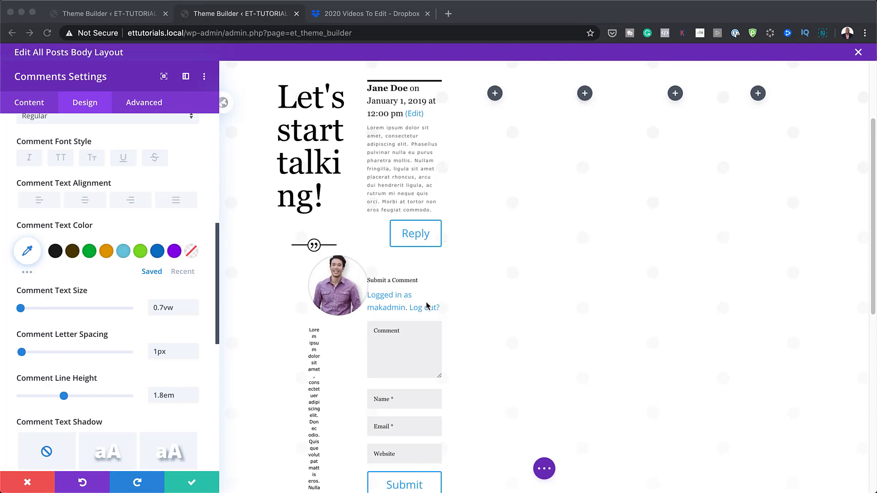
- Enable custom styles for the comment buttons and set the button text size to 0.9vw
{"action": "scroll", "coordinate": [111, 361], "scroll_direction": "down", "scroll_amount": 5}
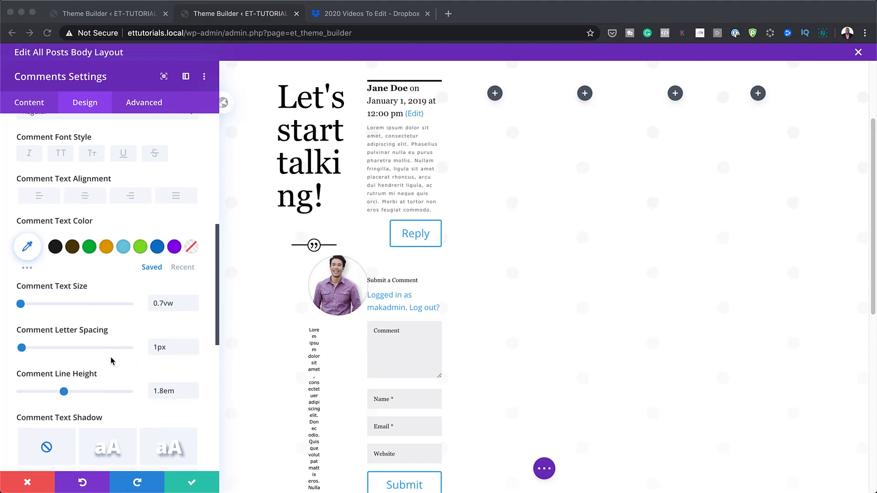
{"action": "scroll", "coordinate": [111, 359], "scroll_direction": "down", "scroll_amount": 2}
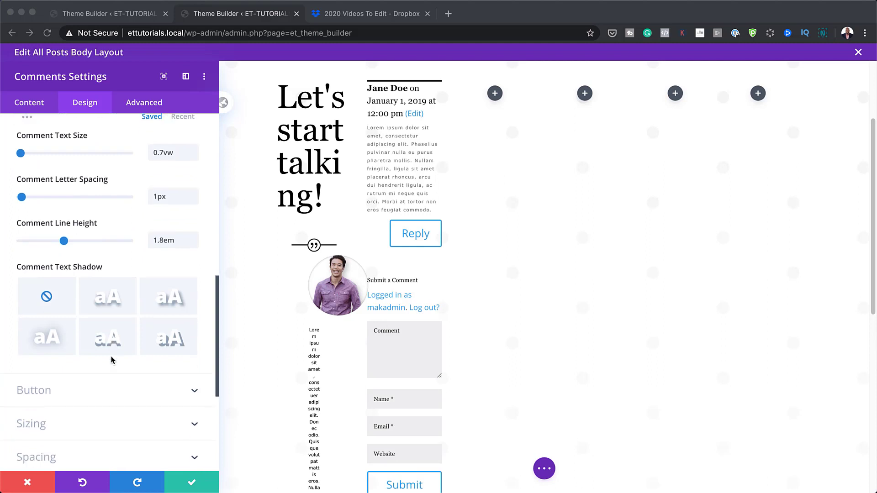
{"action": "left_click", "coordinate": [86, 361]}
{"action": "left_click", "coordinate": [86, 361]}
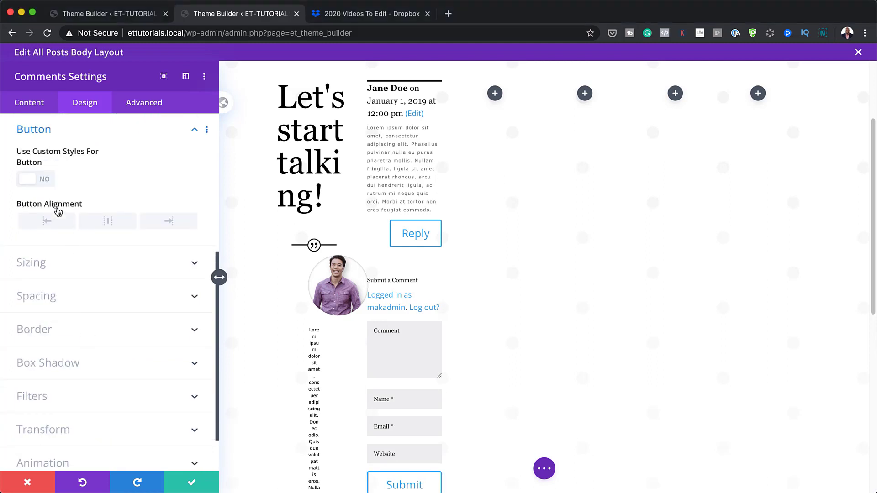
{"action": "left_click", "coordinate": [45, 179]}
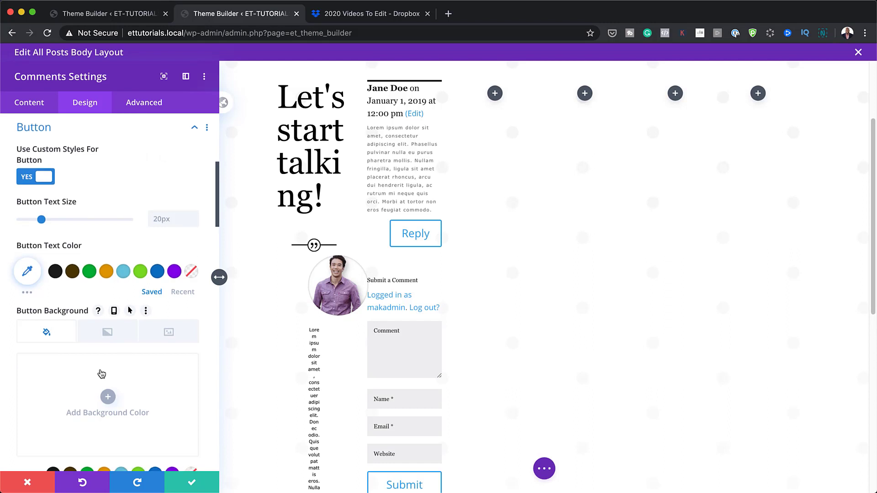
{"action": "scroll", "coordinate": [91, 368], "scroll_direction": "down", "scroll_amount": 3}
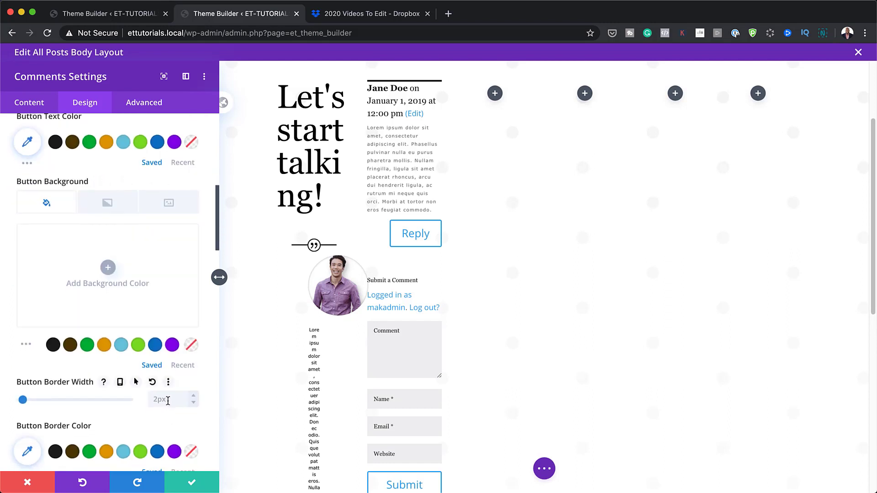
{"action": "scroll", "coordinate": [170, 402], "scroll_direction": "down", "scroll_amount": 3}
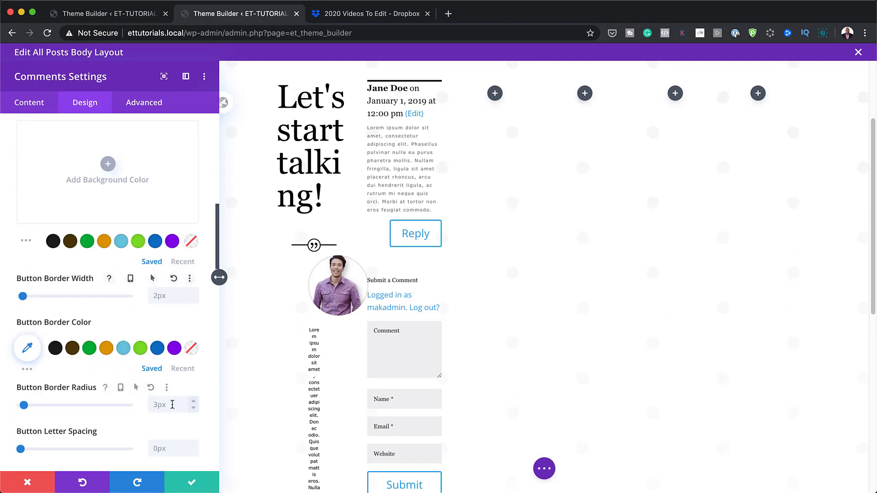
{"action": "scroll", "coordinate": [174, 402], "scroll_direction": "up", "scroll_amount": 8}
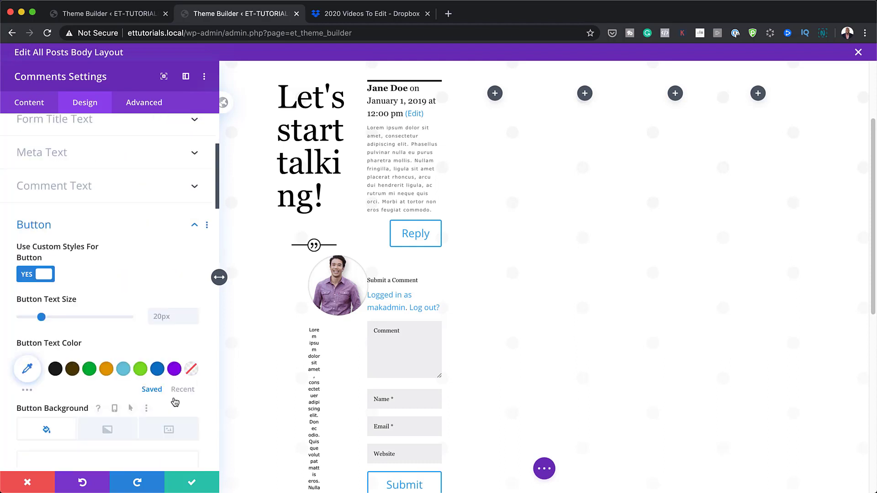
{"action": "left_click", "coordinate": [167, 316]}
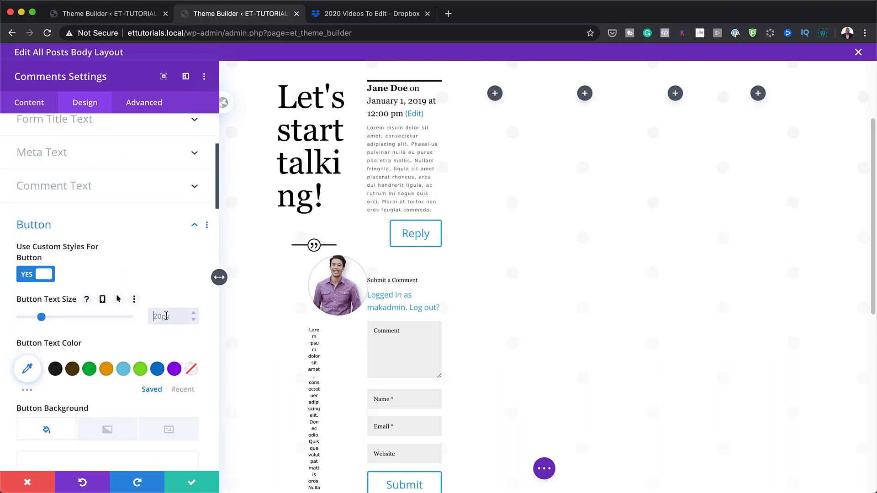
{"action": "type", "text": "0.9vw"}
{"action": "left_click", "coordinate": [171, 342]}
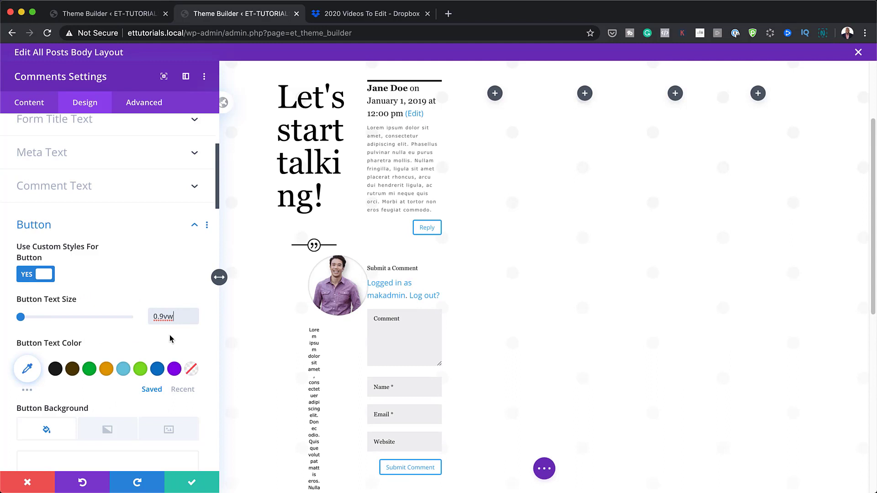
- Set the button text color to the dark preset #1e1e1e
{"action": "scroll", "coordinate": [157, 382], "scroll_direction": "down", "scroll_amount": 1}
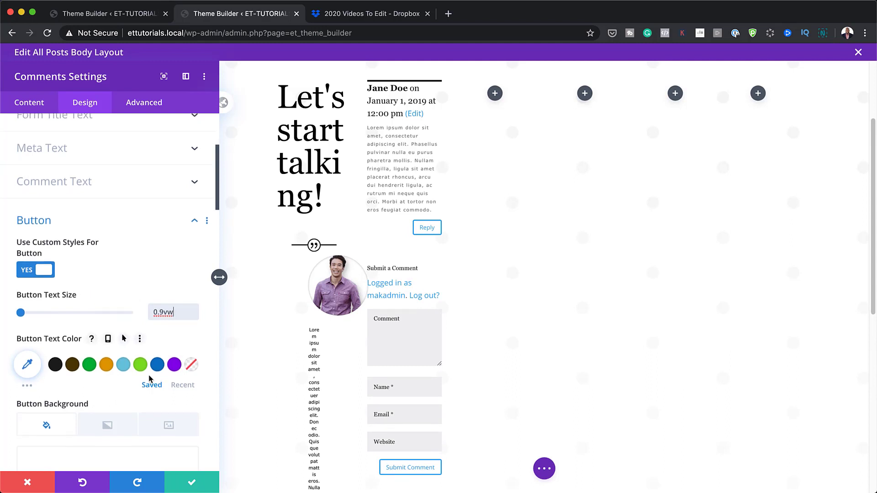
{"action": "left_click", "coordinate": [56, 362]}
{"action": "scroll", "coordinate": [58, 365], "scroll_direction": "down", "scroll_amount": 5}
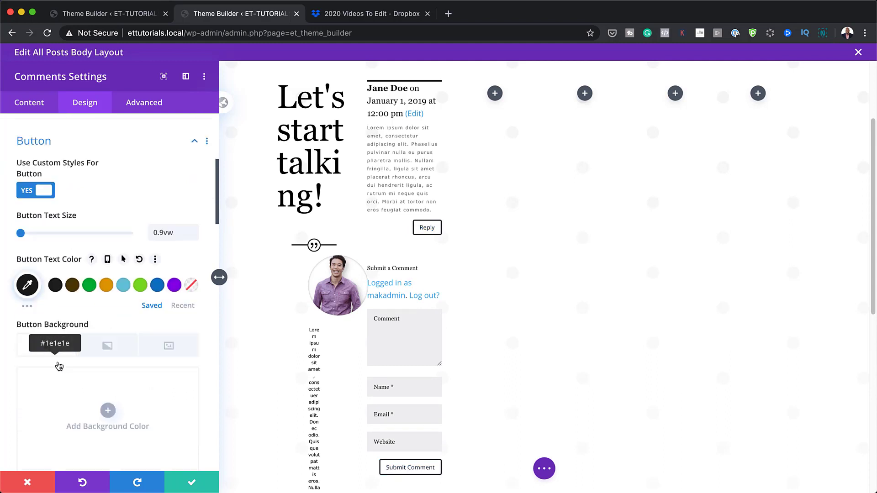
- Set the button letter spacing to 1px and the button font to GFS Didot
{"action": "scroll", "coordinate": [58, 366], "scroll_direction": "down", "scroll_amount": 3}
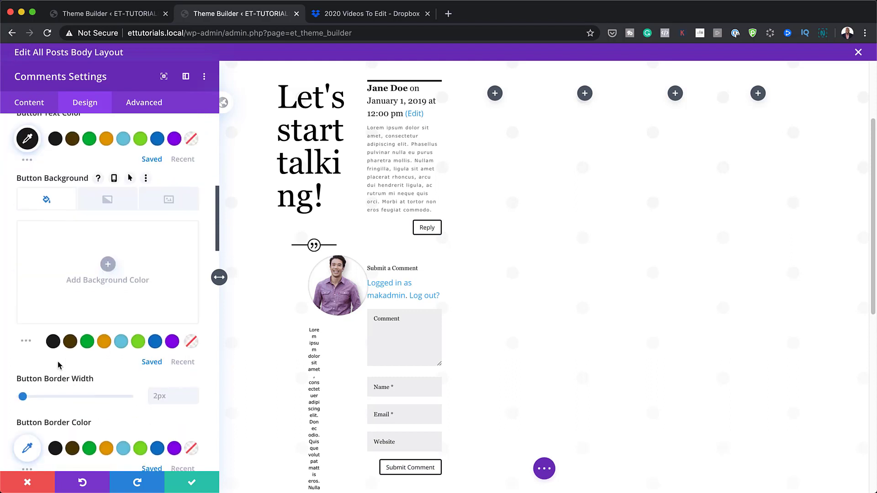
{"action": "scroll", "coordinate": [58, 366], "scroll_direction": "down", "scroll_amount": 1}
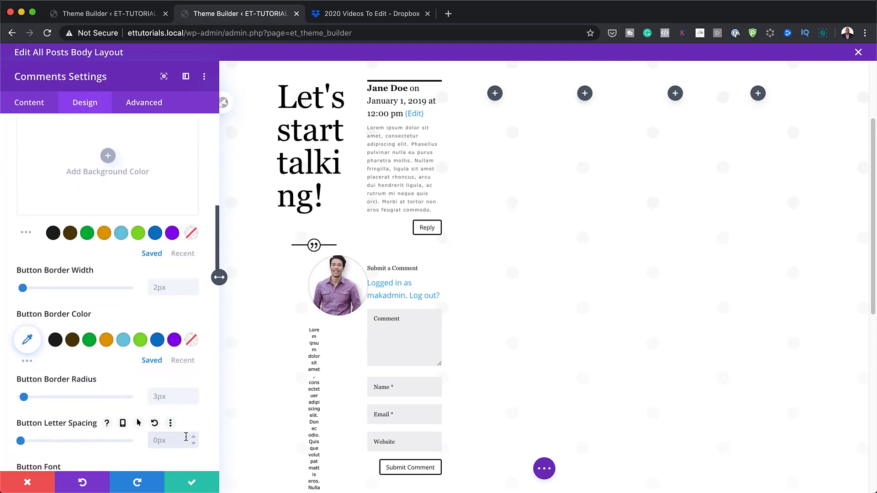
{"action": "type", "text": "px"}
{"action": "scroll", "coordinate": [185, 437], "scroll_direction": "up", "scroll_amount": 8}
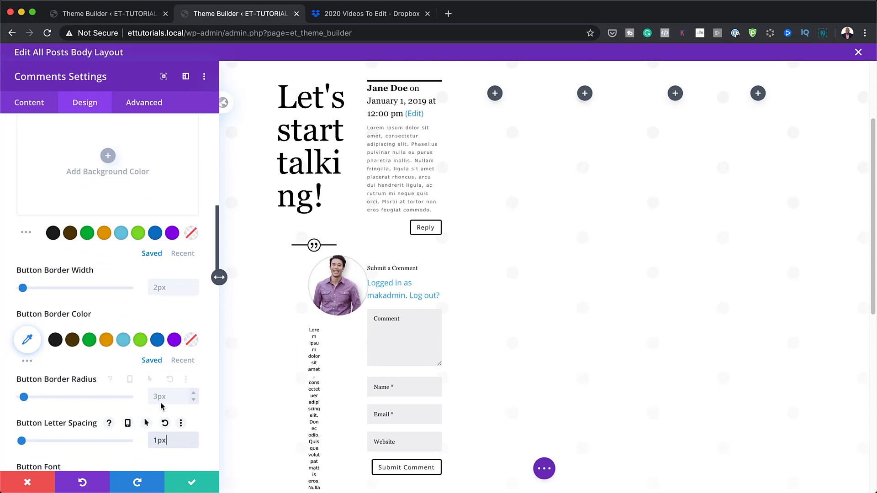
{"action": "scroll", "coordinate": [161, 407], "scroll_direction": "down", "scroll_amount": 10}
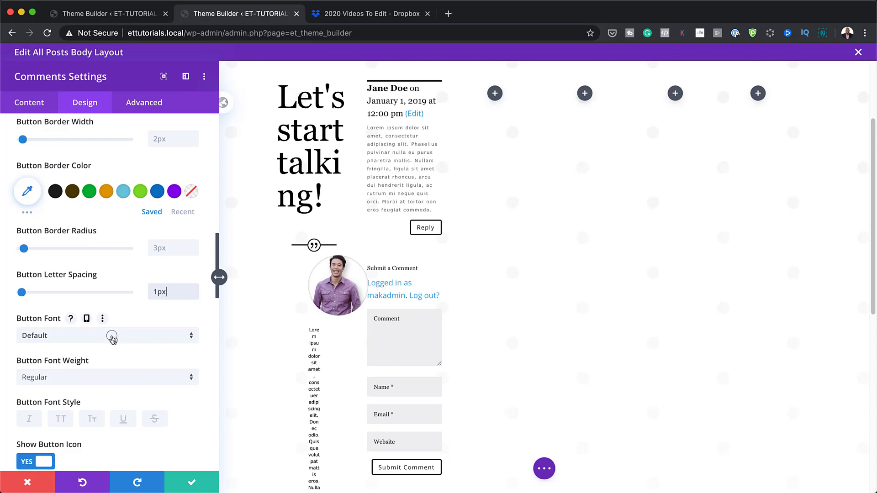
{"action": "left_click", "coordinate": [112, 337]}
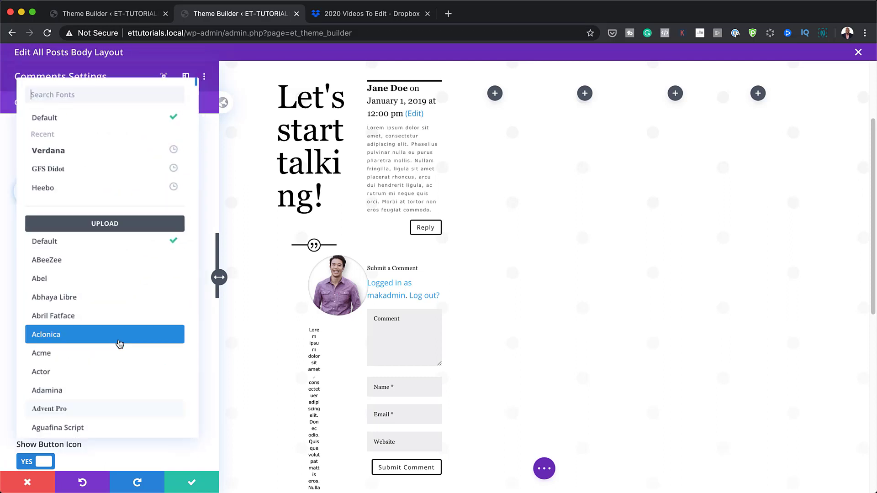
{"action": "left_click", "coordinate": [72, 169]}
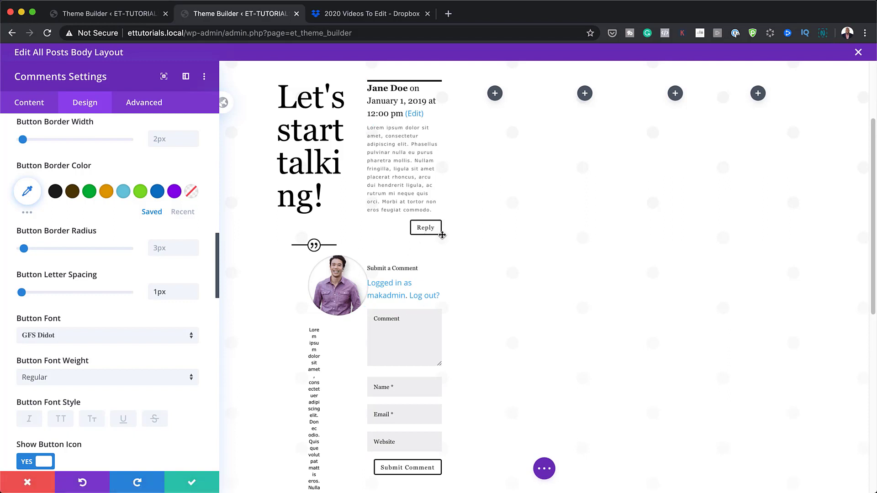
- Give the comment buttons the dark preset background color and white text from the recent colors
{"action": "scroll", "coordinate": [155, 297], "scroll_direction": "up", "scroll_amount": 5}
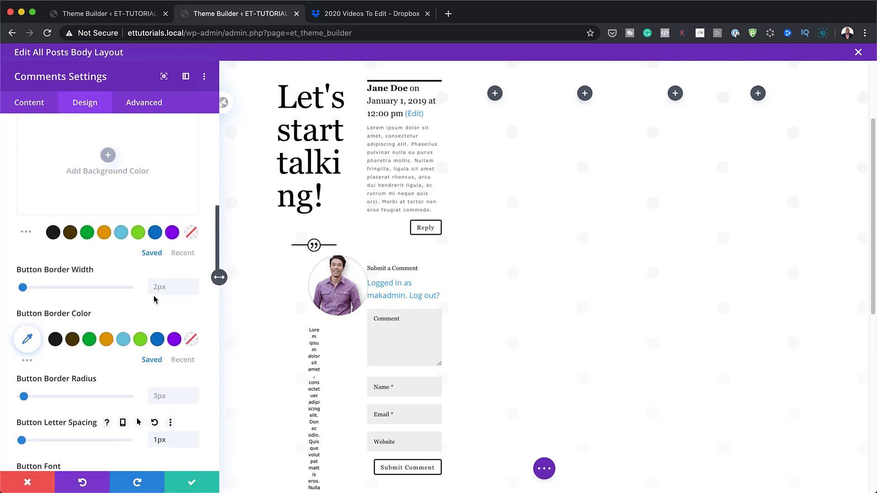
{"action": "scroll", "coordinate": [156, 300], "scroll_direction": "up", "scroll_amount": 1}
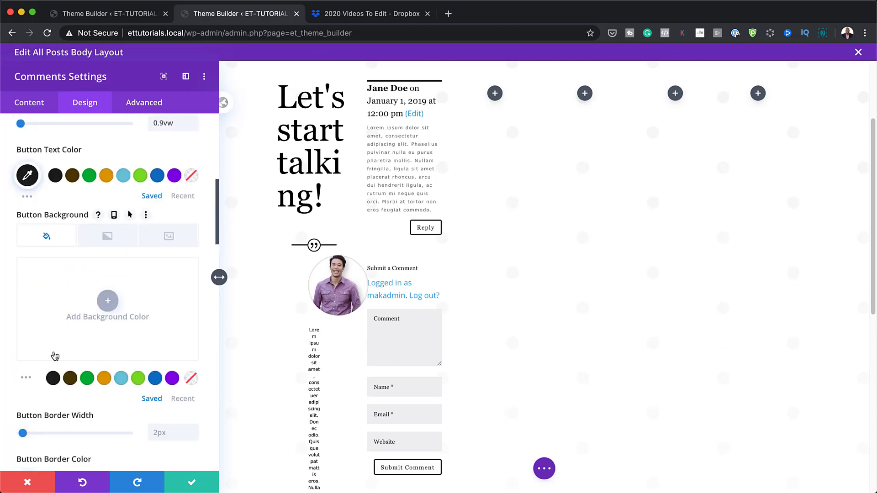
{"action": "left_click", "coordinate": [53, 379]}
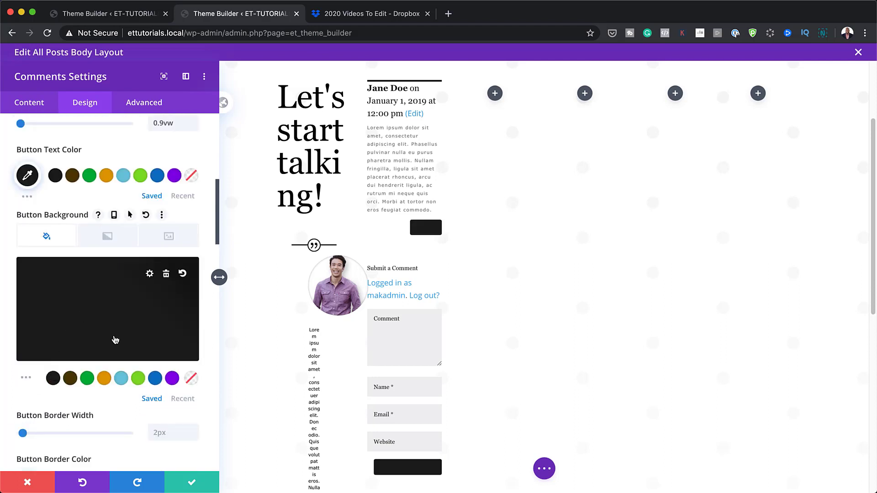
{"action": "scroll", "coordinate": [115, 340], "scroll_direction": "up", "scroll_amount": 1}
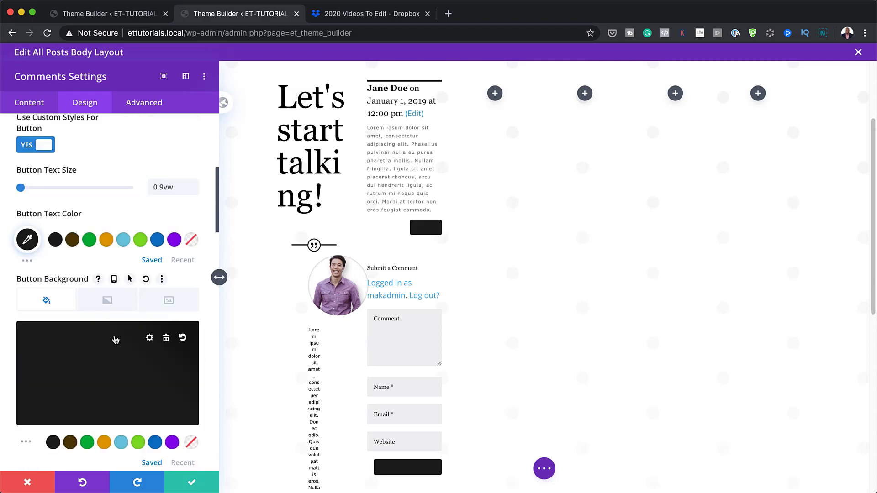
{"action": "left_click", "coordinate": [183, 260]}
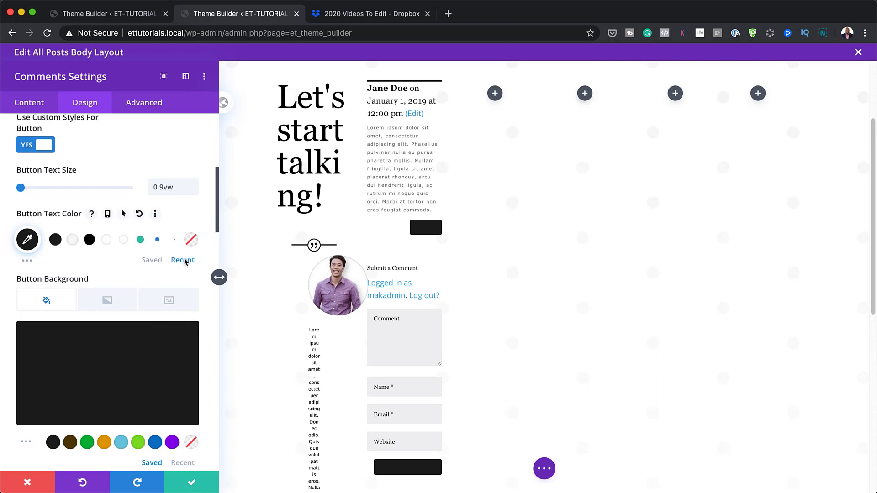
{"action": "left_click", "coordinate": [107, 240]}
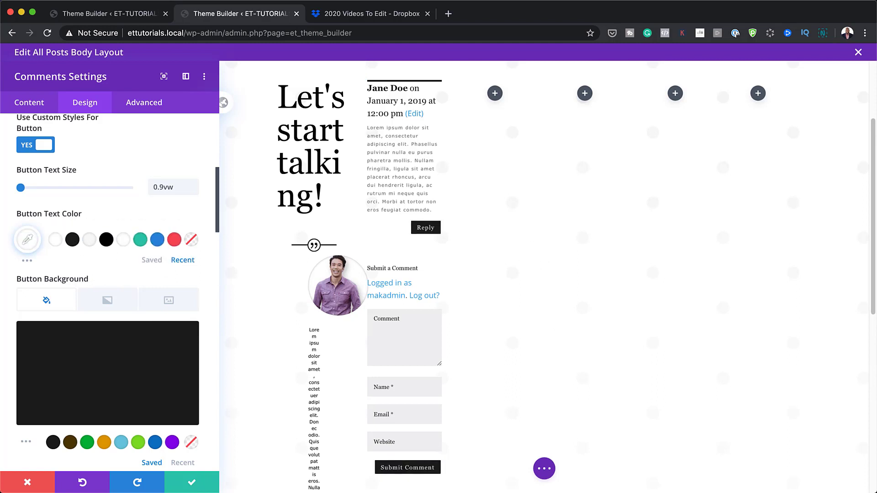
- Set the button border color to the dark preset
{"action": "scroll", "coordinate": [108, 297], "scroll_direction": "down", "scroll_amount": 5}
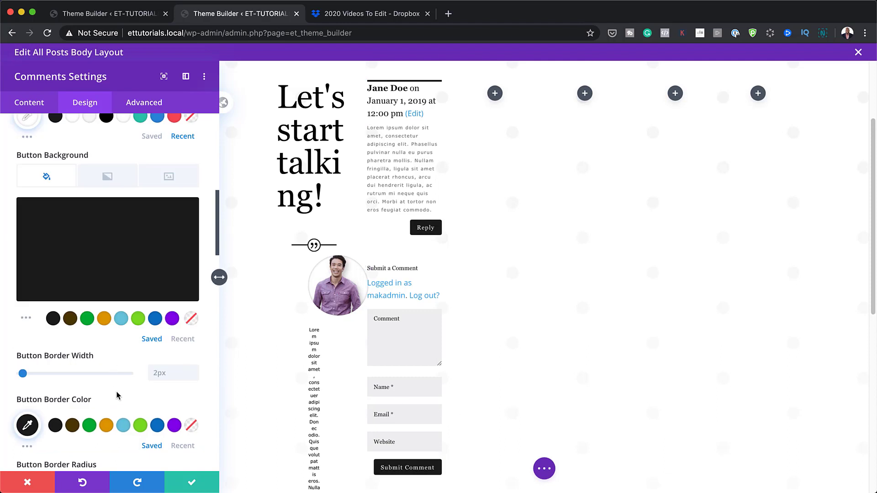
{"action": "scroll", "coordinate": [117, 396], "scroll_direction": "down", "scroll_amount": 3}
{"action": "scroll", "coordinate": [118, 395], "scroll_direction": "down", "scroll_amount": 2}
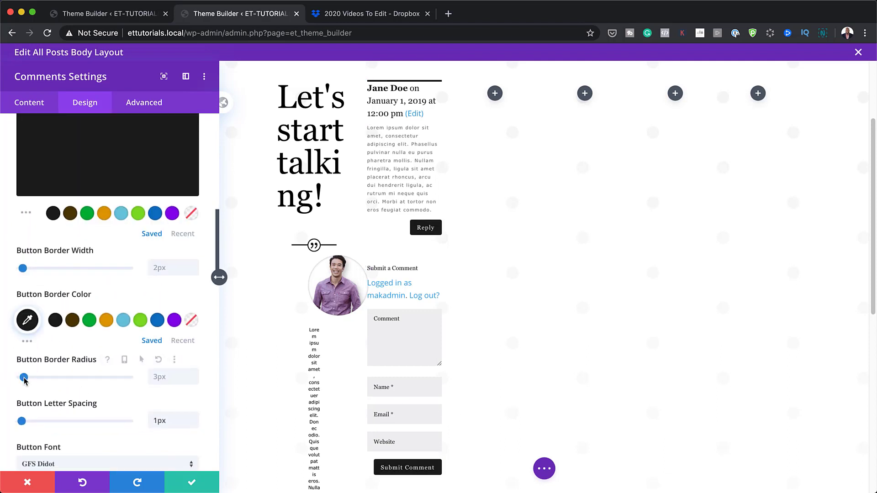
- Set the comment button border radius to 0px
{"action": "left_click_drag", "start_coordinate": [20, 379], "coordinate": [5, 381]}
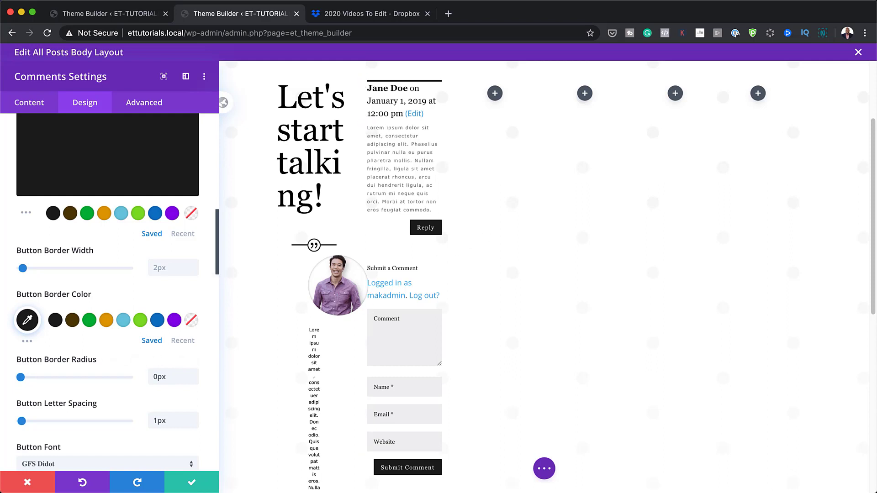
{"action": "scroll", "coordinate": [172, 283], "scroll_direction": "up", "scroll_amount": 5}
{"action": "scroll", "coordinate": [173, 283], "scroll_direction": "down", "scroll_amount": 15}
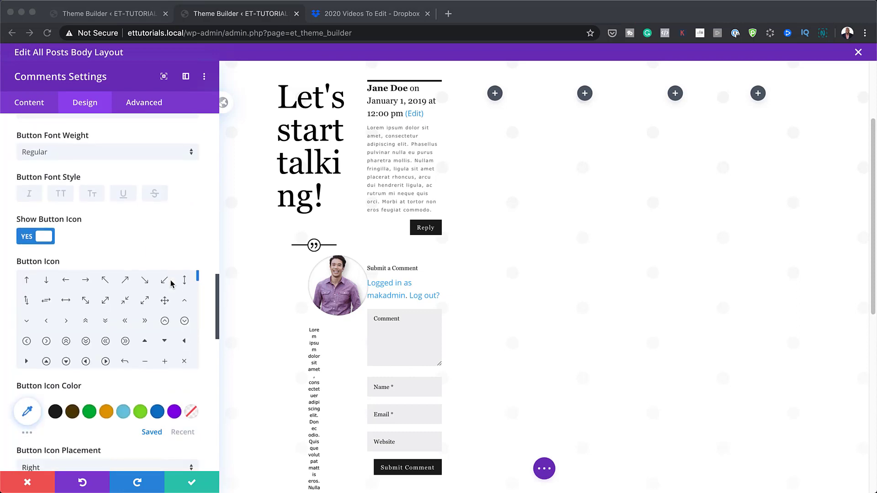
- Set the Comments module's width to 90% and center the module in its column
{"action": "scroll", "coordinate": [171, 284], "scroll_direction": "down", "scroll_amount": 15}
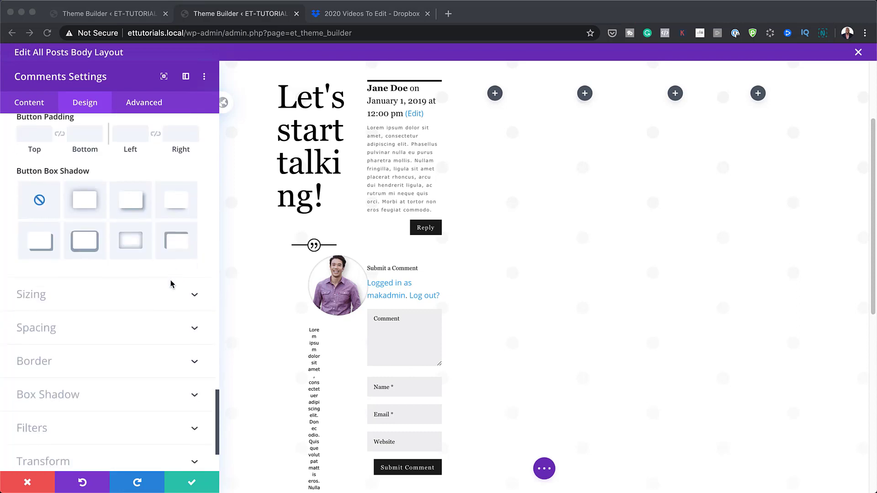
{"action": "left_click", "coordinate": [37, 296]}
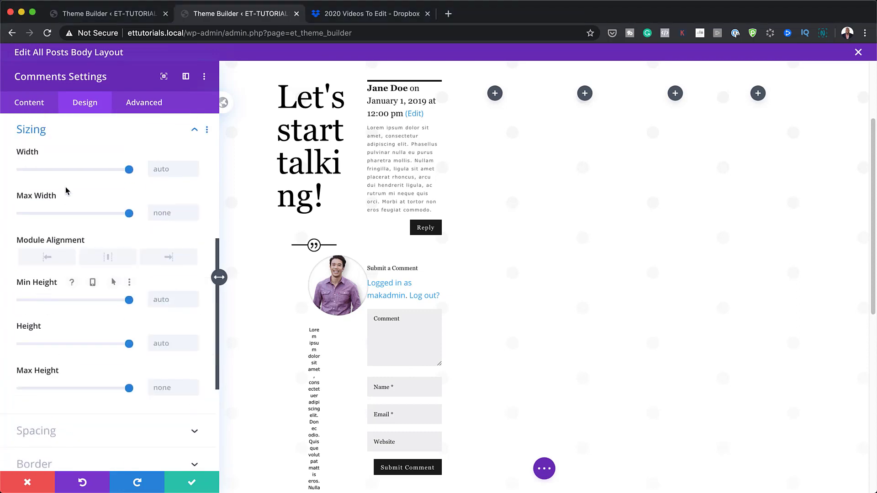
{"action": "left_click", "coordinate": [170, 169]}
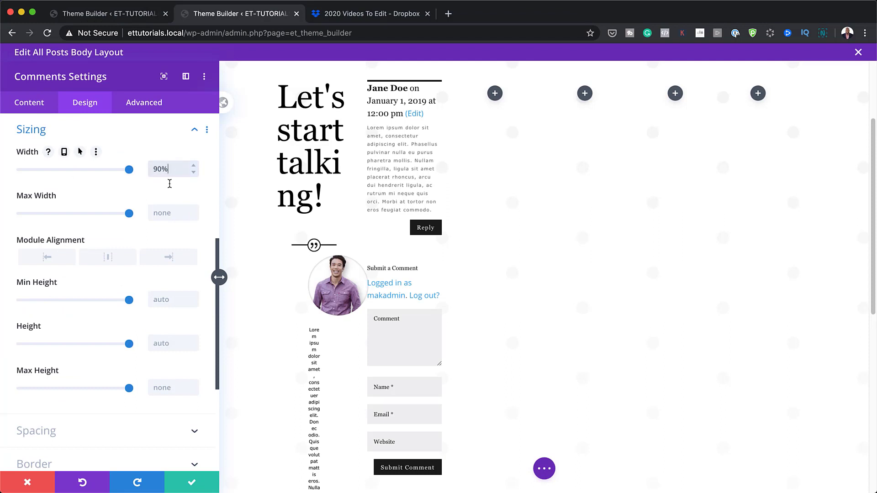
{"action": "left_click", "coordinate": [108, 258]}
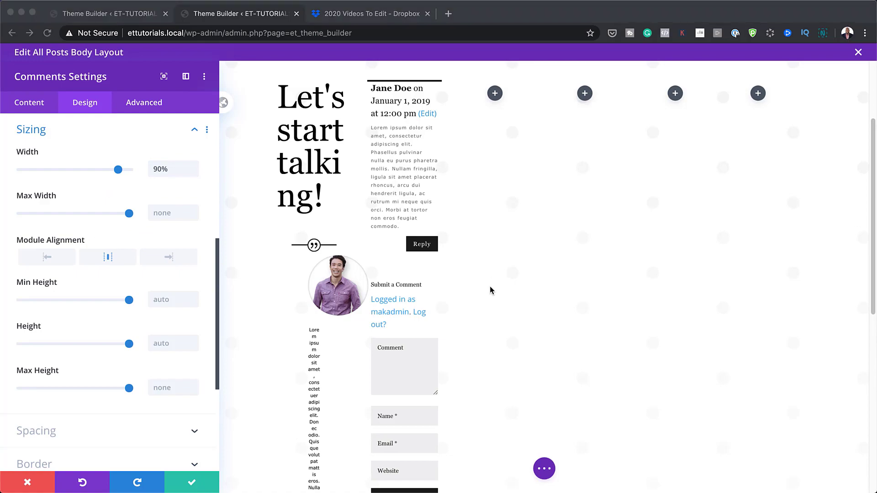
- Give the Comments module 4vw top padding and linked 3vw left and right padding, and save the module settings
{"action": "left_click", "coordinate": [73, 430]}
{"action": "left_click", "coordinate": [66, 429]}
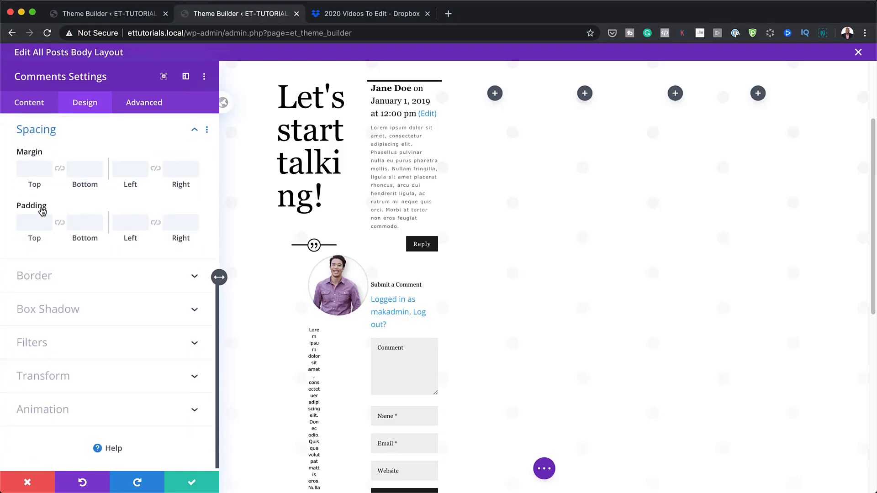
{"action": "left_click", "coordinate": [32, 221]}
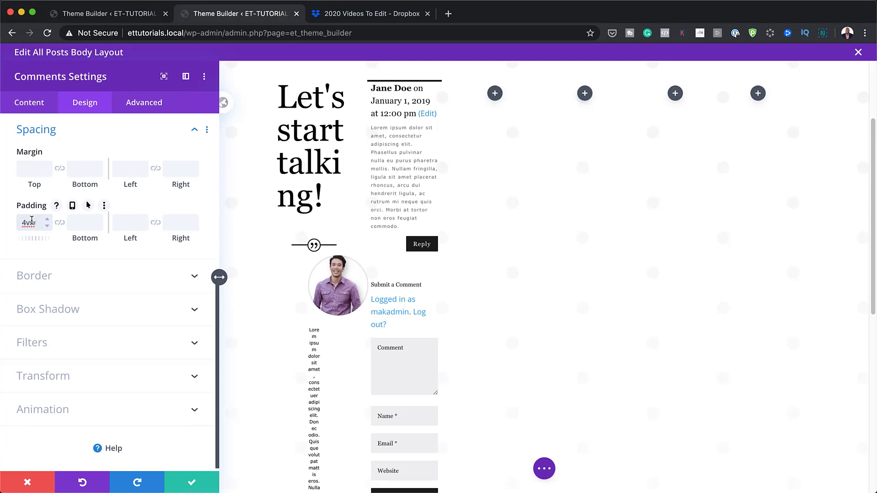
{"action": "left_click", "coordinate": [132, 225]}
{"action": "type", "text": "4vw"}
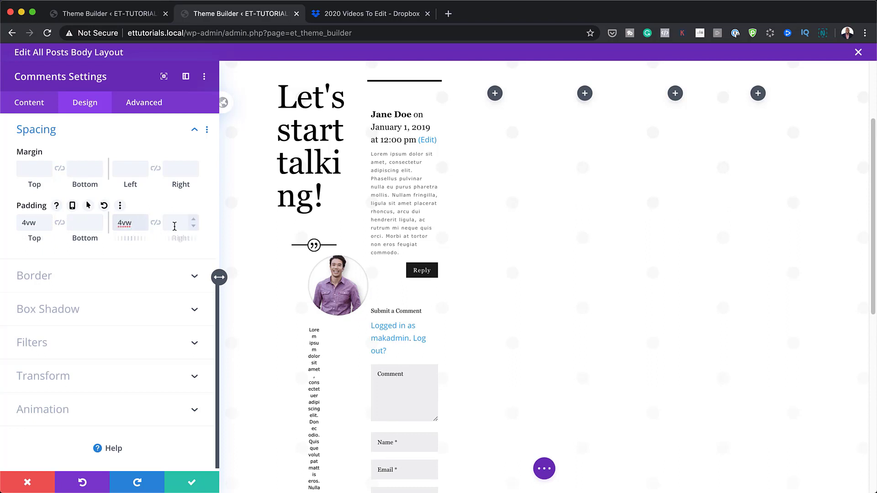
{"action": "left_click", "coordinate": [155, 223]}
{"action": "left_click", "coordinate": [193, 229]}
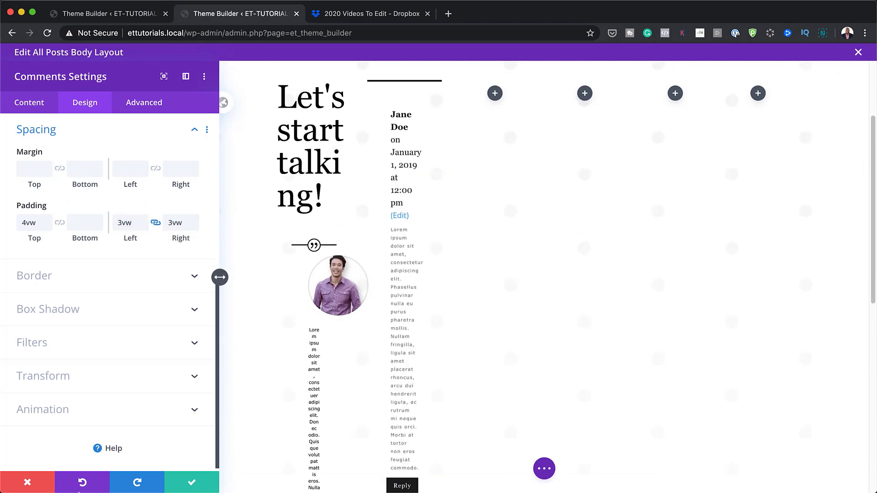
{"action": "left_click", "coordinate": [191, 486]}
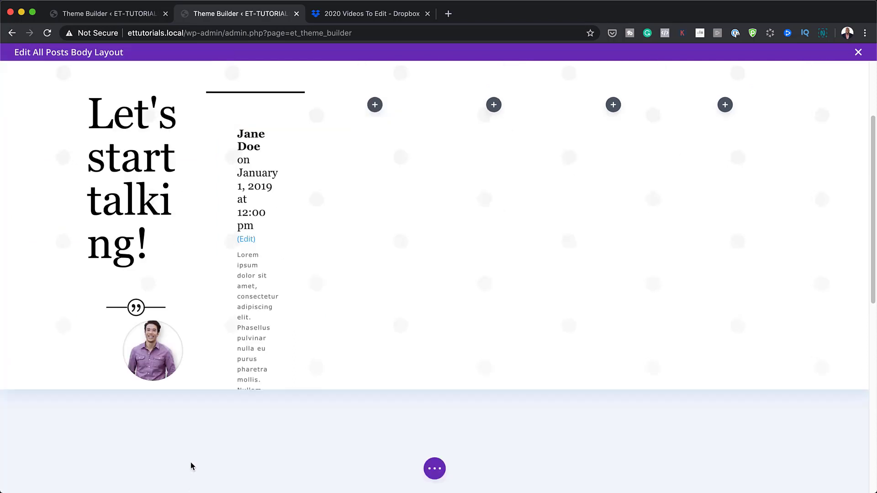
- Delete the last three empty columns from the row and save the row settings
{"action": "left_click", "coordinate": [116, 89]}
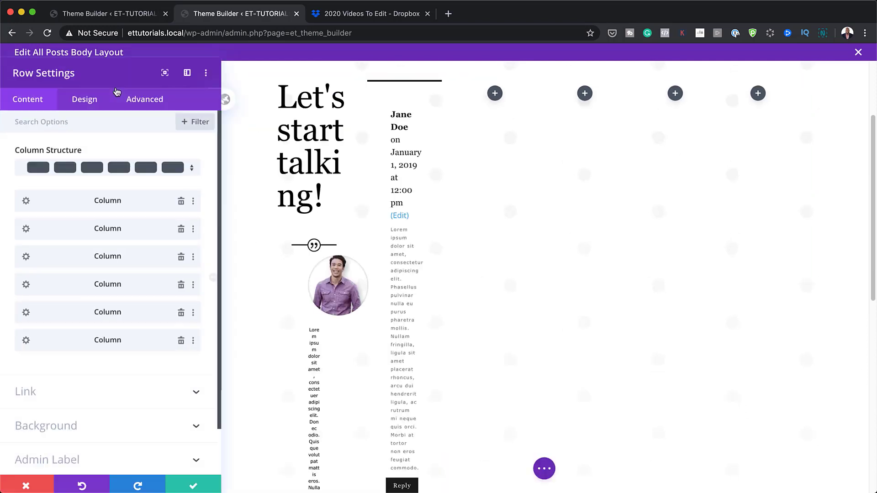
{"action": "left_click", "coordinate": [27, 339]}
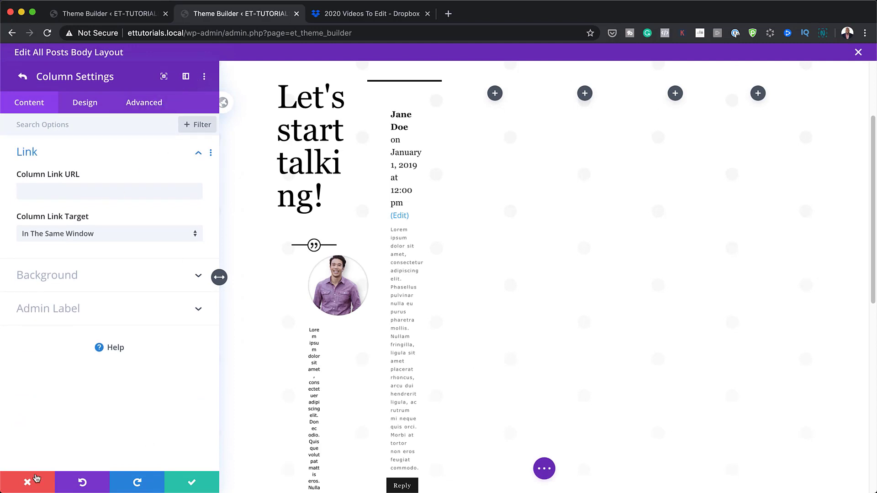
{"action": "left_click", "coordinate": [23, 77]}
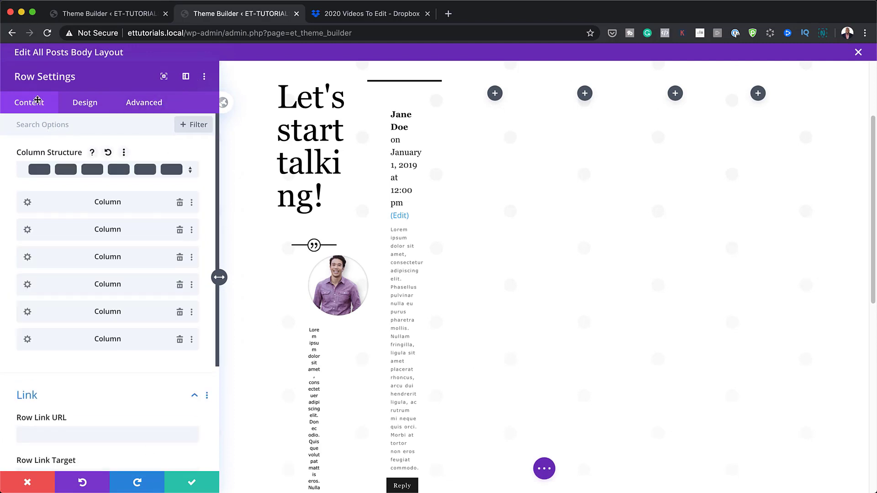
{"action": "left_click", "coordinate": [180, 340]}
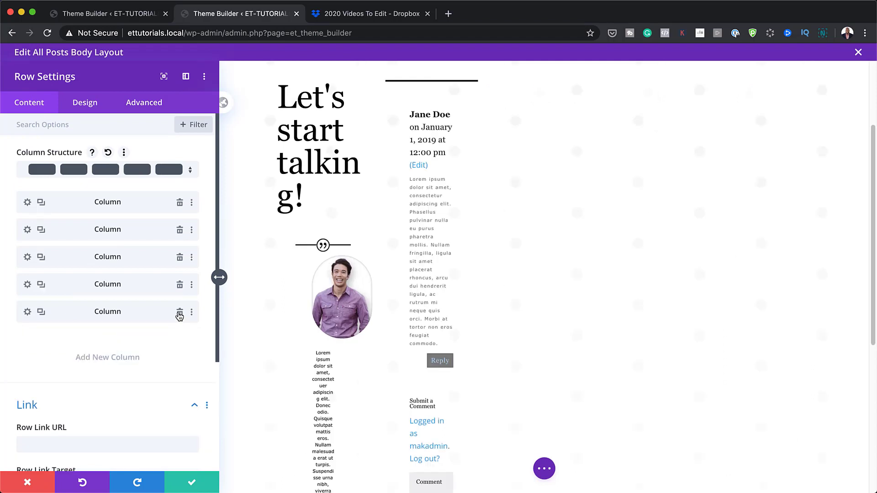
{"action": "left_click", "coordinate": [180, 312]}
{"action": "left_click", "coordinate": [180, 285]}
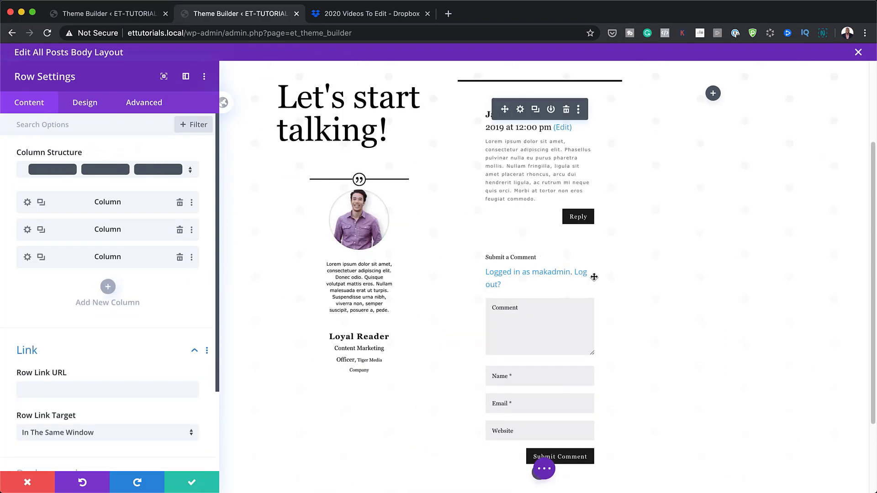
{"action": "left_click", "coordinate": [192, 483]}
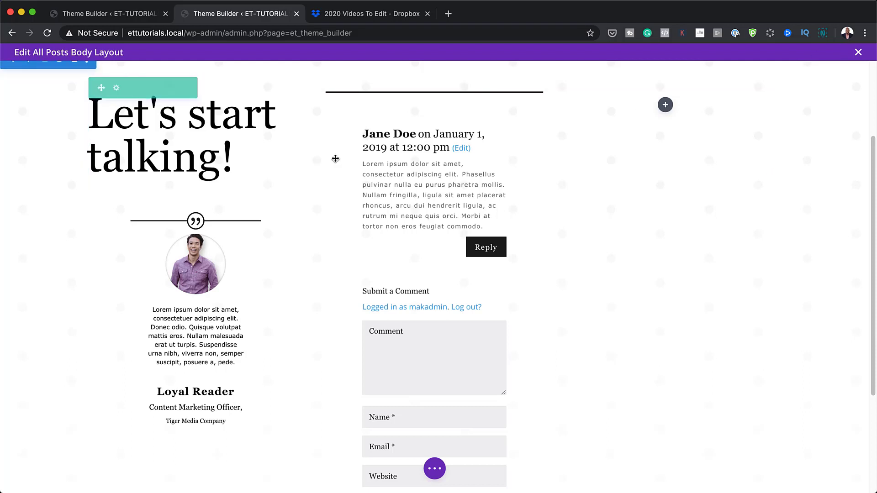
- Delete the empty section above the dot-patterned section
{"action": "scroll", "coordinate": [538, 210], "scroll_direction": "up", "scroll_amount": 1}
{"action": "scroll", "coordinate": [538, 210], "scroll_direction": "up", "scroll_amount": 5}
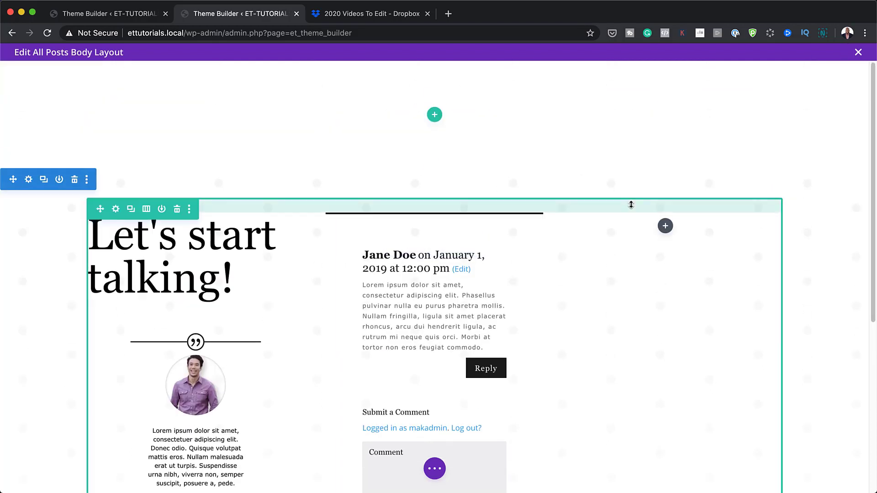
{"action": "left_click", "coordinate": [74, 73]}
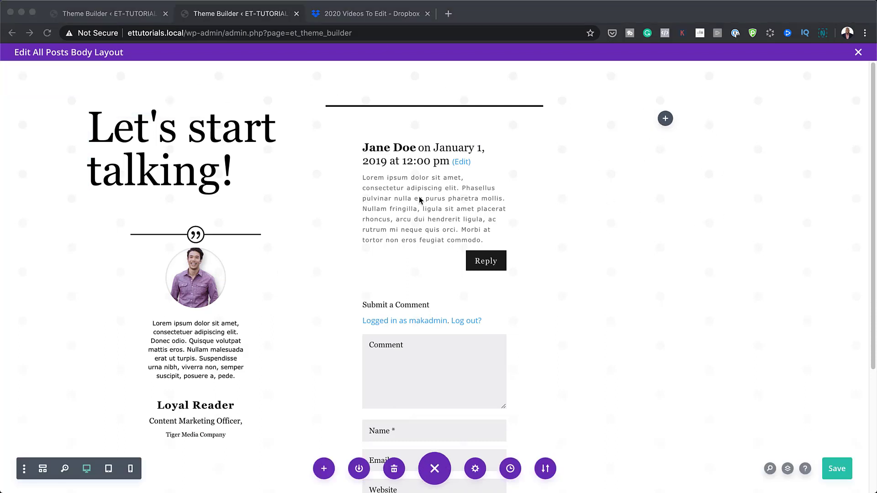
{"action": "left_click", "coordinate": [280, 278]}
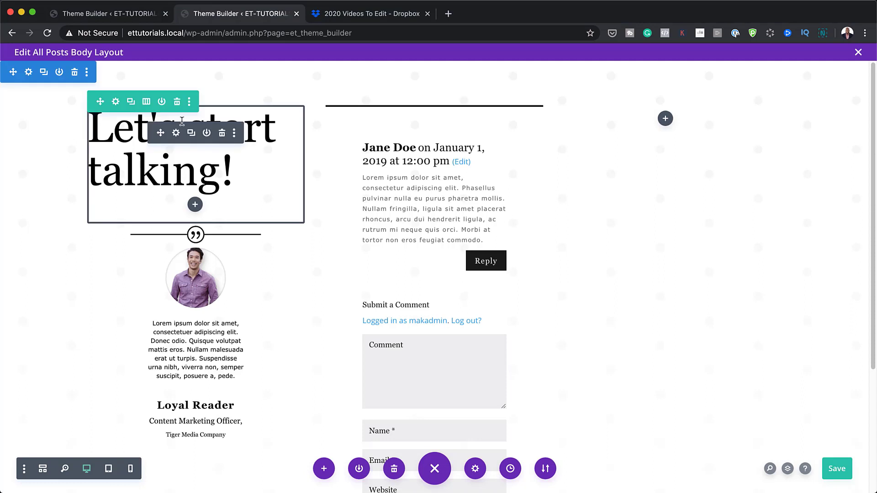
- Remove the remaining empty third column from the heading and comments row and save the row settings
{"action": "left_click", "coordinate": [116, 102]}
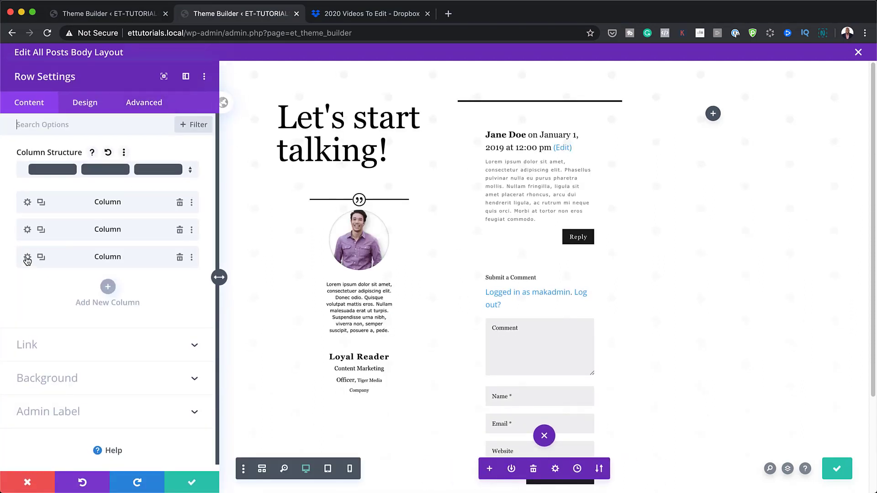
{"action": "left_click", "coordinate": [179, 259]}
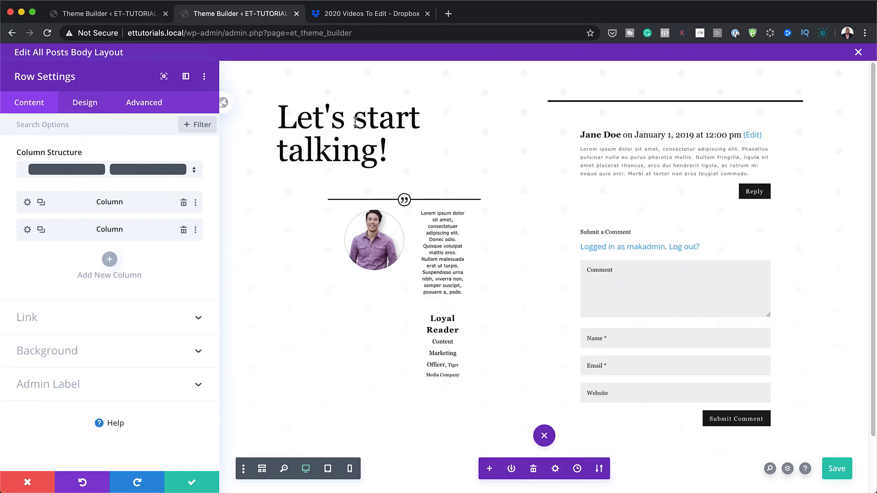
{"action": "left_click", "coordinate": [191, 486]}
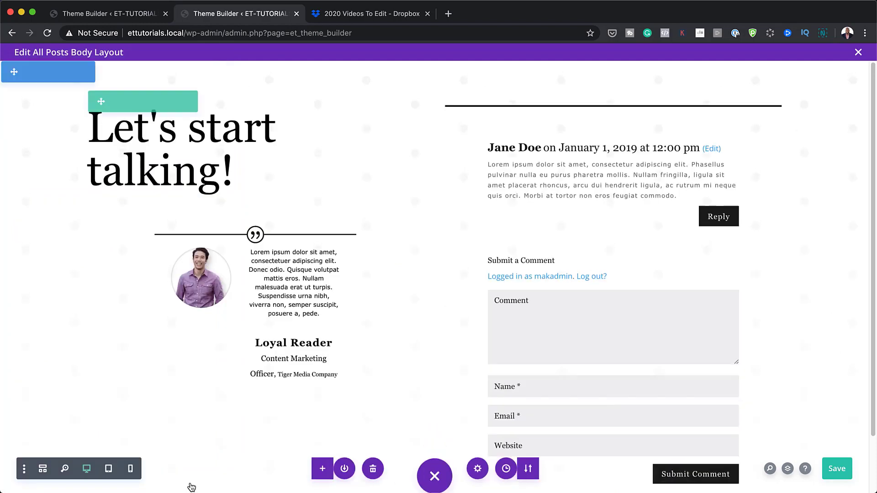
- Center-align the "Let's start talking!" heading and save the text module
{"action": "left_click", "coordinate": [236, 133]}
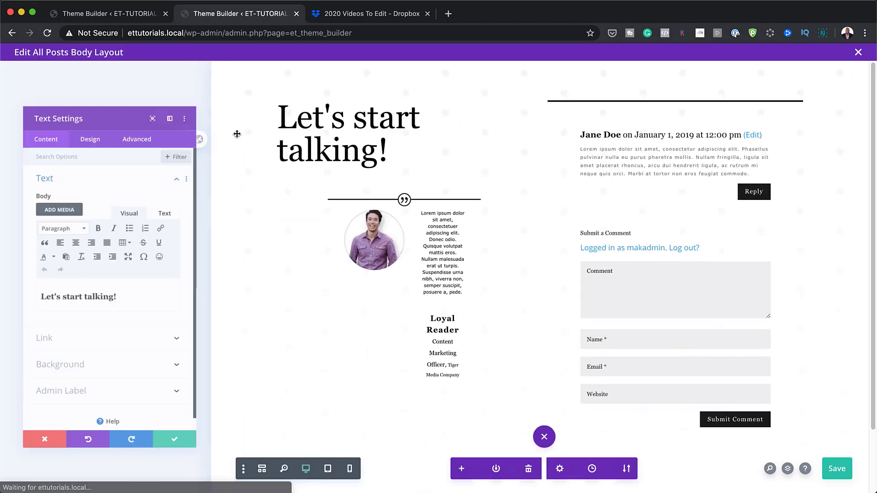
{"action": "left_click", "coordinate": [67, 233]}
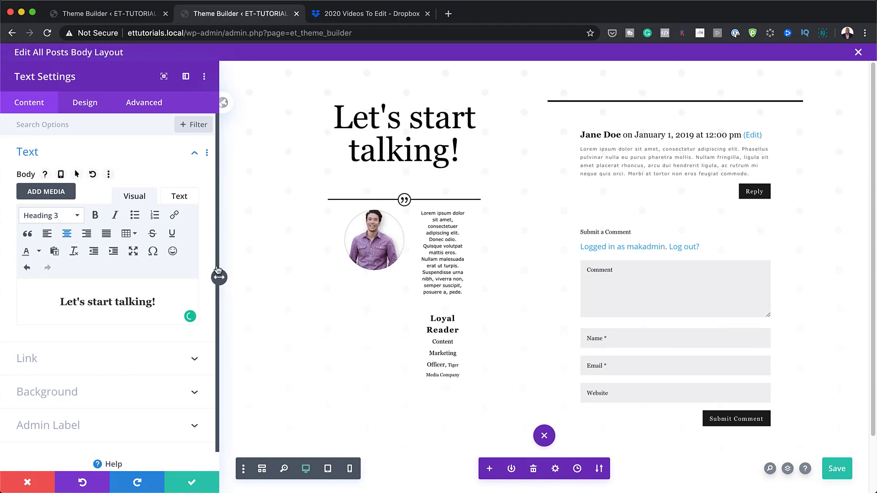
{"action": "left_click", "coordinate": [192, 483]}
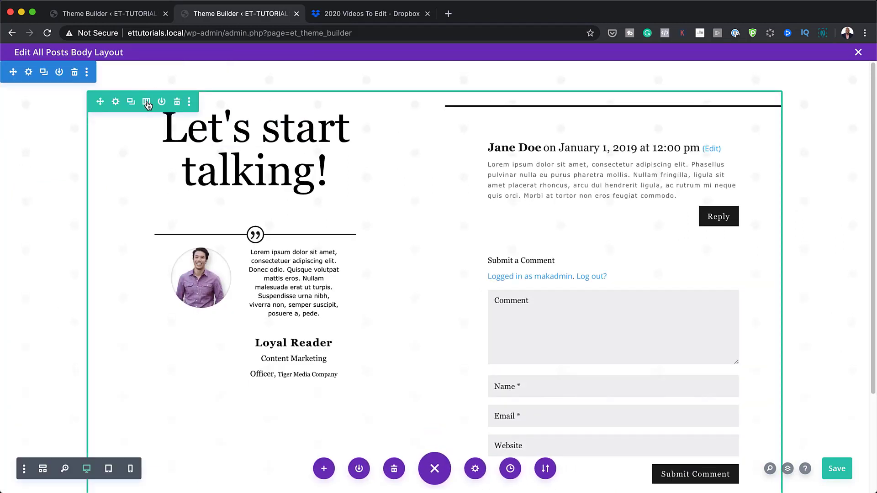
- Change the row's column structure to two-fifths for the heading and testimonial and three-fifths for the comments
{"action": "left_click", "coordinate": [146, 102]}
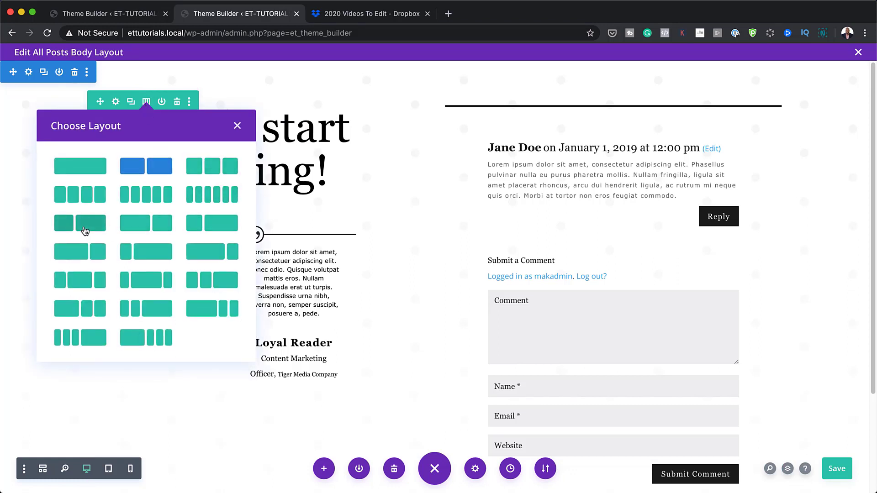
{"action": "left_click", "coordinate": [68, 223]}
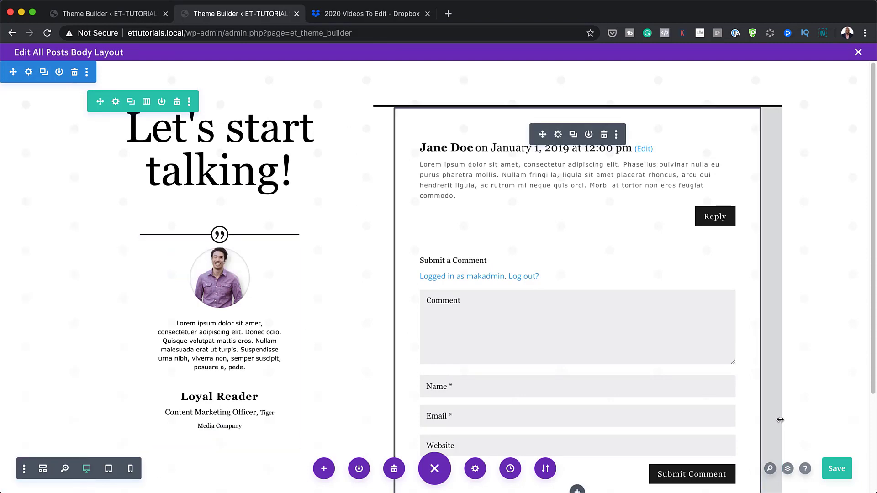
{"action": "scroll", "coordinate": [780, 418], "scroll_direction": "down", "scroll_amount": 2}
{"action": "scroll", "coordinate": [780, 421], "scroll_direction": "down", "scroll_amount": 4}
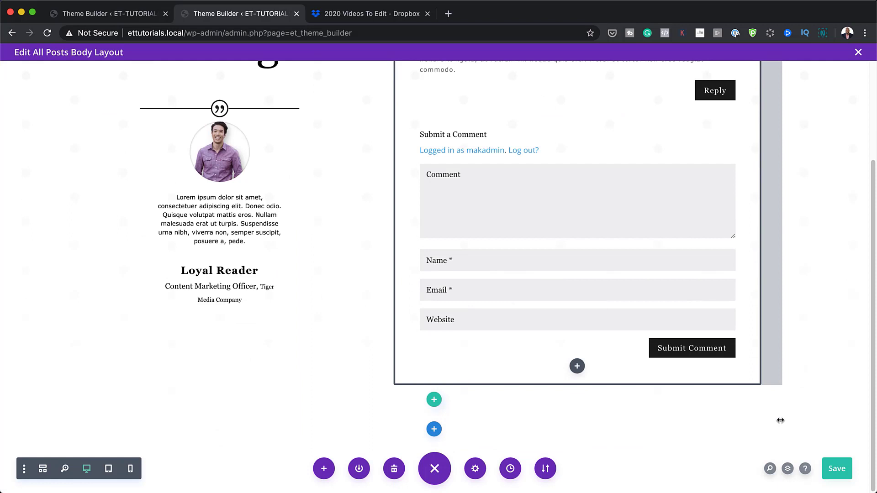
- Save the All Posts body layout, close its editor and save the Theme Builder changes
{"action": "left_click", "coordinate": [840, 471]}
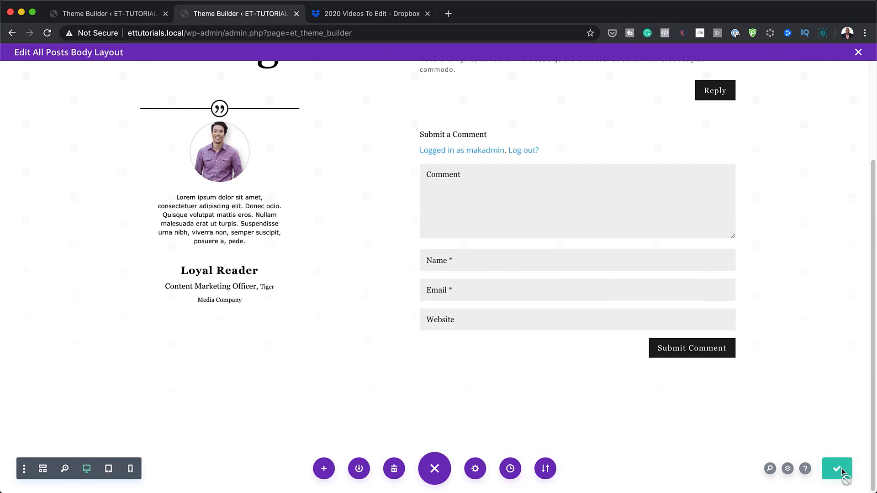
{"action": "scroll", "coordinate": [479, 306], "scroll_direction": "up", "scroll_amount": 6}
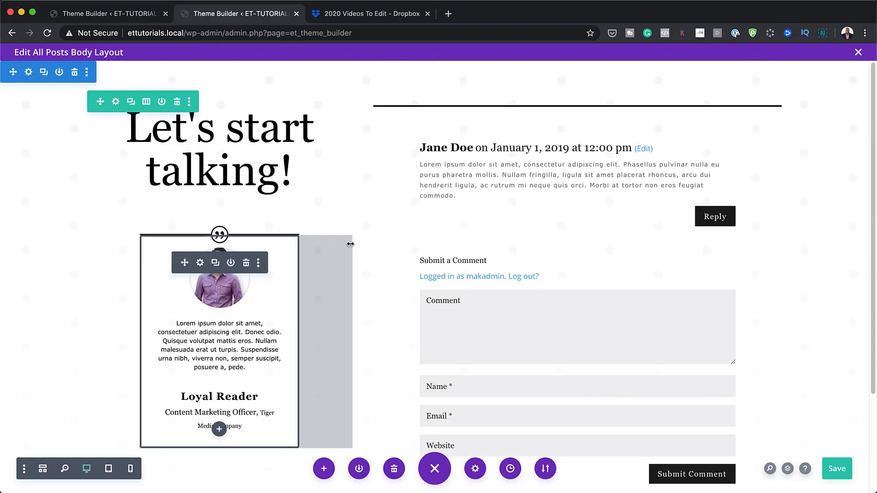
{"action": "left_click", "coordinate": [859, 53]}
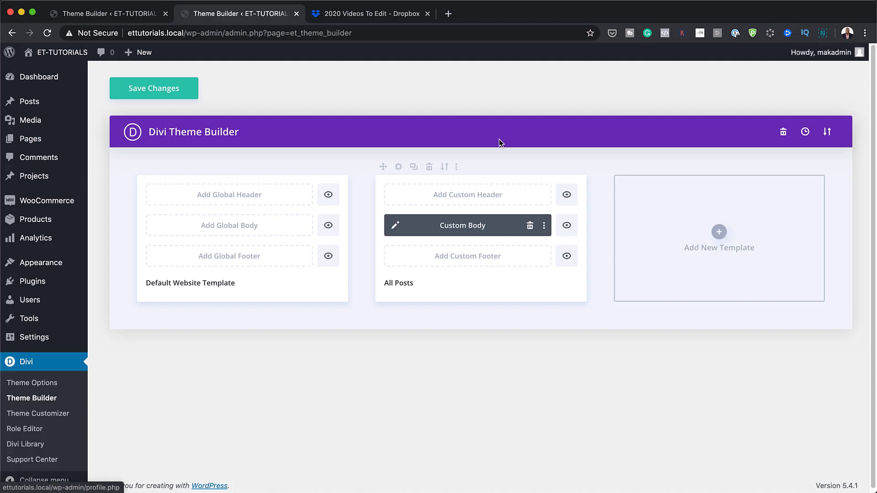
{"action": "left_click", "coordinate": [156, 89]}
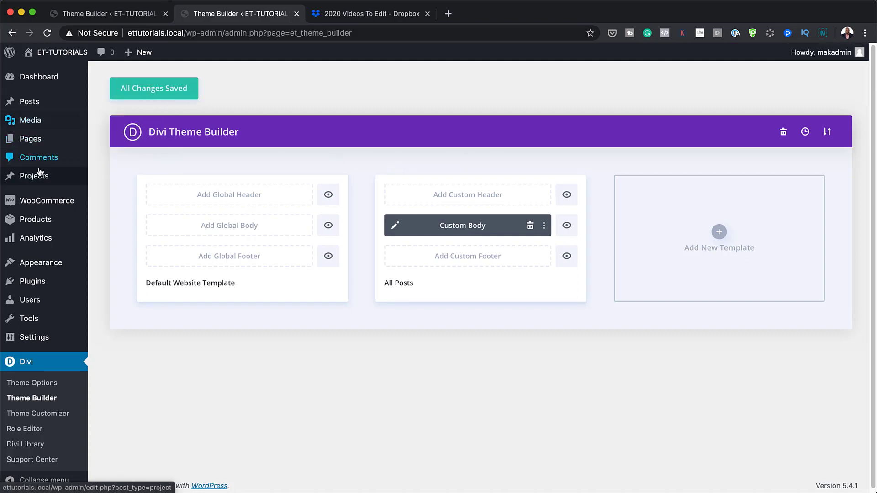
- Open Post Three's live page in a new tab from the posts list and examine the template's comment section and comment field
{"action": "mouse_move", "coordinate": [40, 102]}
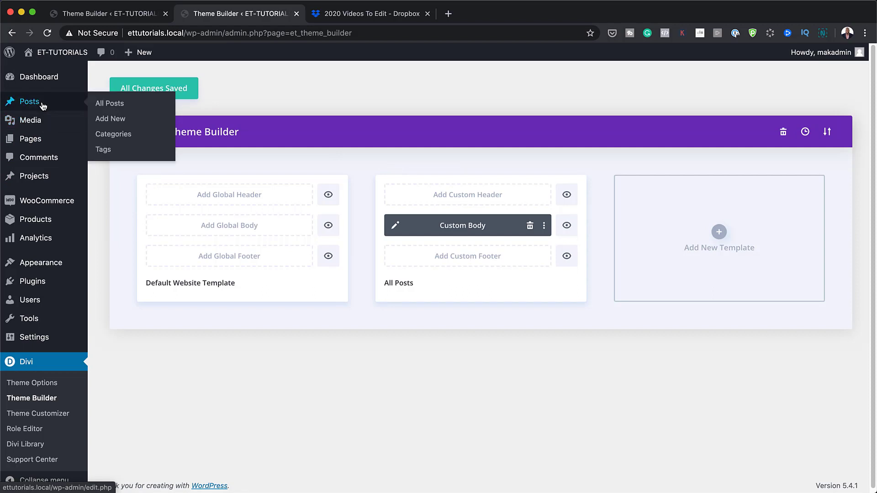
{"action": "left_click", "coordinate": [102, 107]}
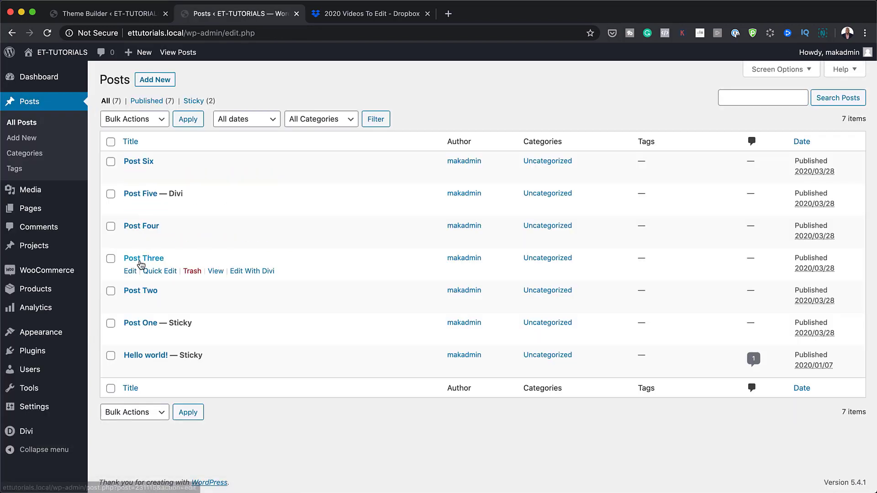
{"action": "left_click", "coordinate": [215, 272], "text": "super"}
{"action": "left_click", "coordinate": [382, 15]}
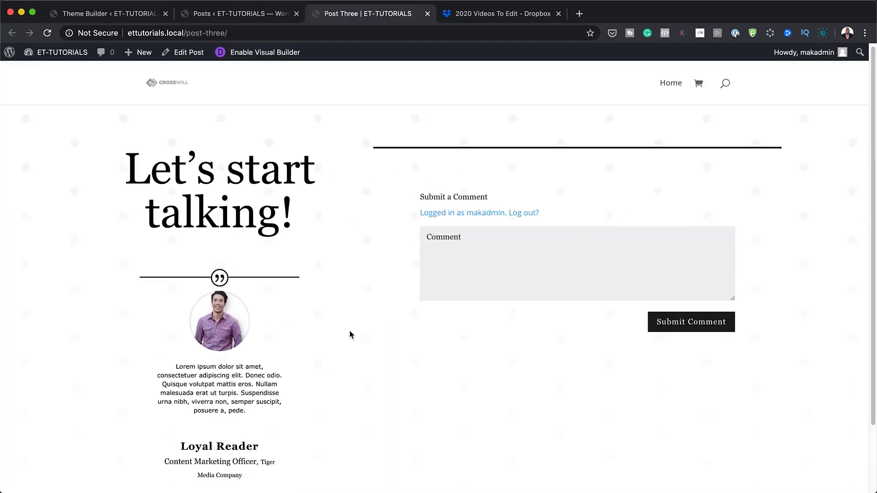
{"action": "scroll", "coordinate": [351, 335], "scroll_direction": "down", "scroll_amount": 3}
{"action": "scroll", "coordinate": [350, 333], "scroll_direction": "up", "scroll_amount": 3}
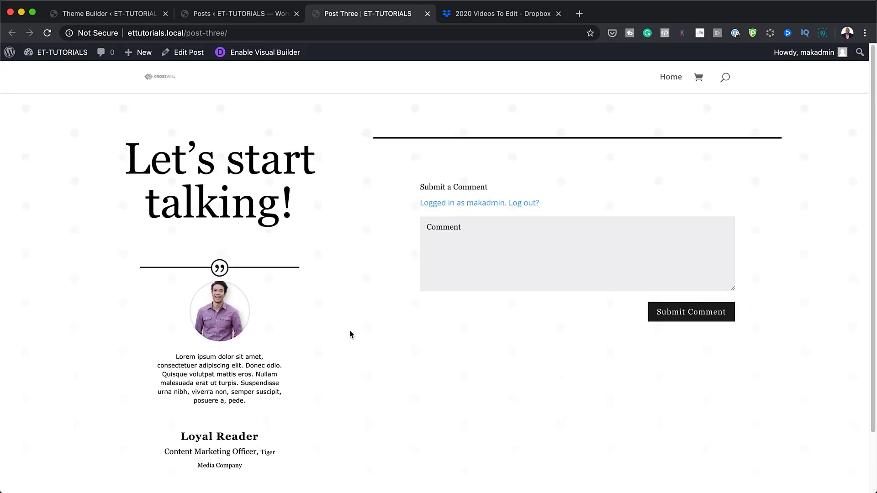
{"action": "left_click", "coordinate": [483, 242]}
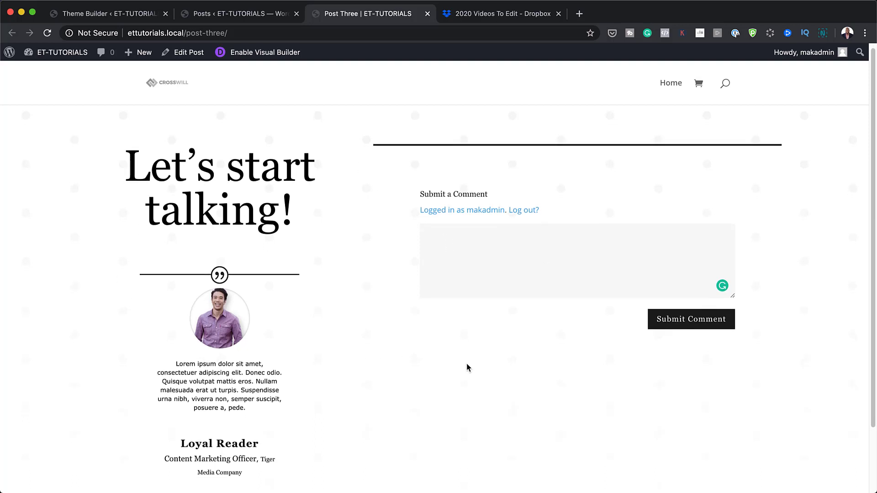
{"action": "scroll", "coordinate": [467, 368], "scroll_direction": "down", "scroll_amount": 3}
{"action": "scroll", "coordinate": [467, 368], "scroll_direction": "up", "scroll_amount": 1}
{"action": "scroll", "coordinate": [467, 366], "scroll_direction": "up", "scroll_amount": 1}
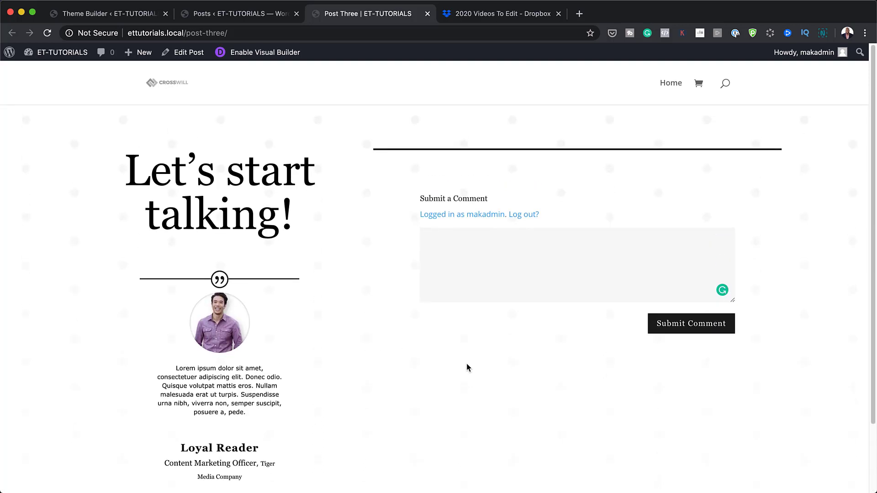